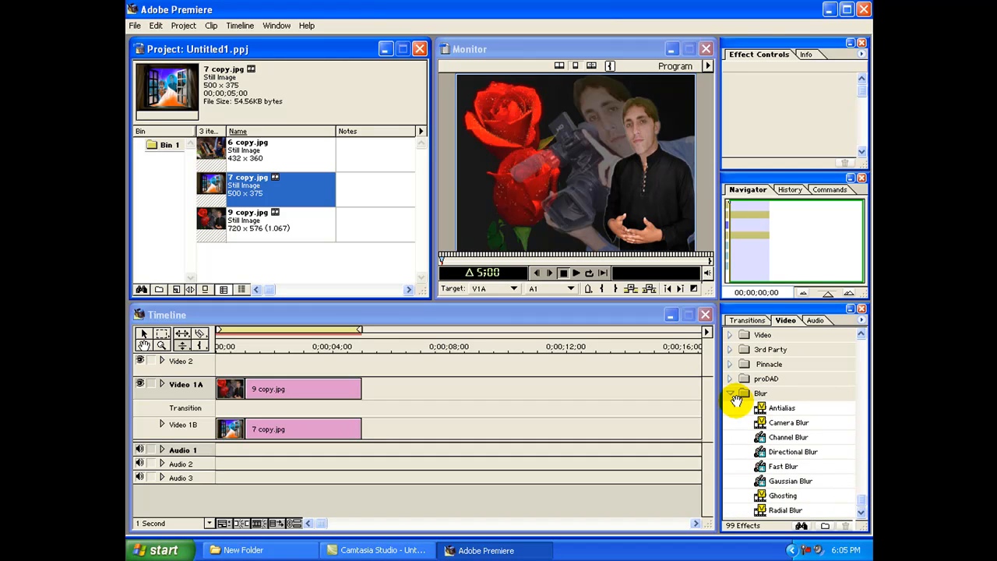
Step: Look through the effects in the Blur and proDAD video effect folders, collapsing each one after viewing
{"action": "left_click", "coordinate": [733, 394]}
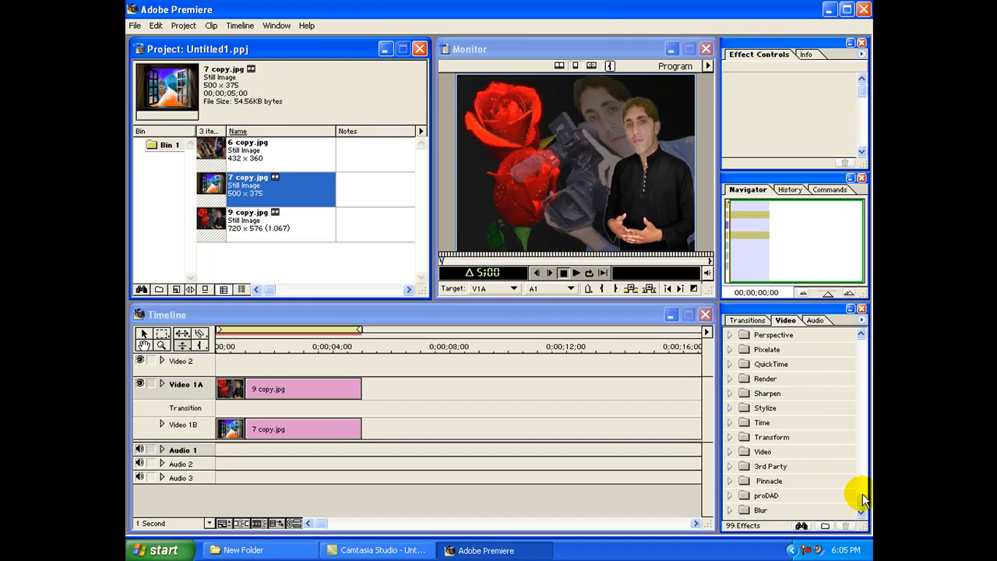
{"action": "left_click", "coordinate": [751, 511]}
{"action": "left_click_drag", "start_coordinate": [862, 387], "coordinate": [862, 512]}
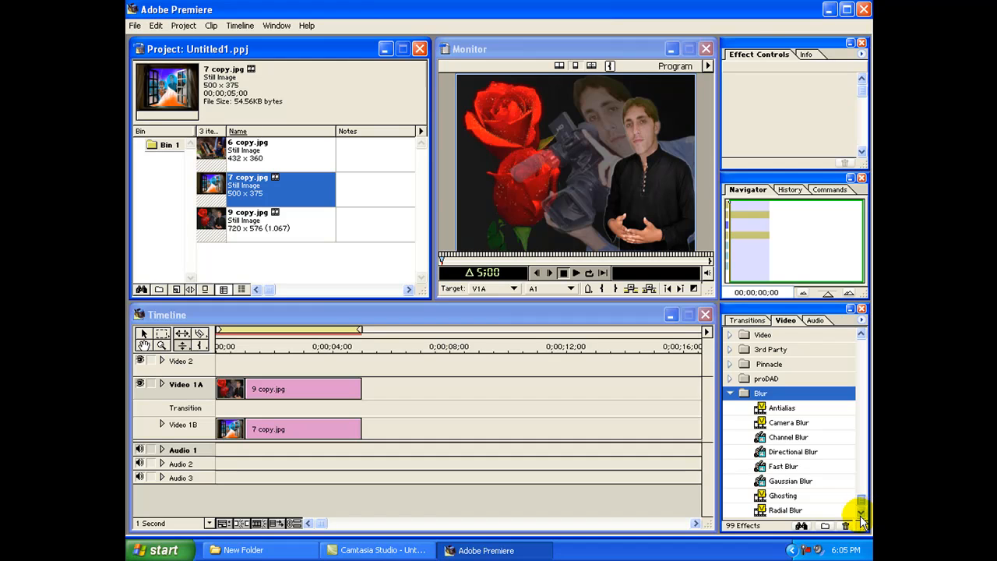
{"action": "left_click", "coordinate": [732, 395]}
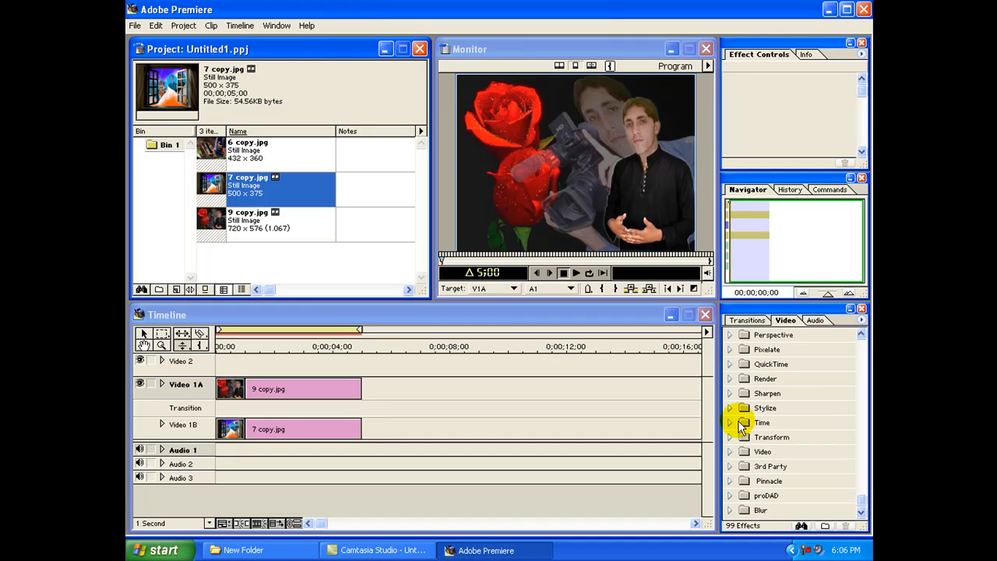
{"action": "left_click", "coordinate": [730, 496]}
{"action": "left_click_drag", "start_coordinate": [862, 475], "coordinate": [857, 503]}
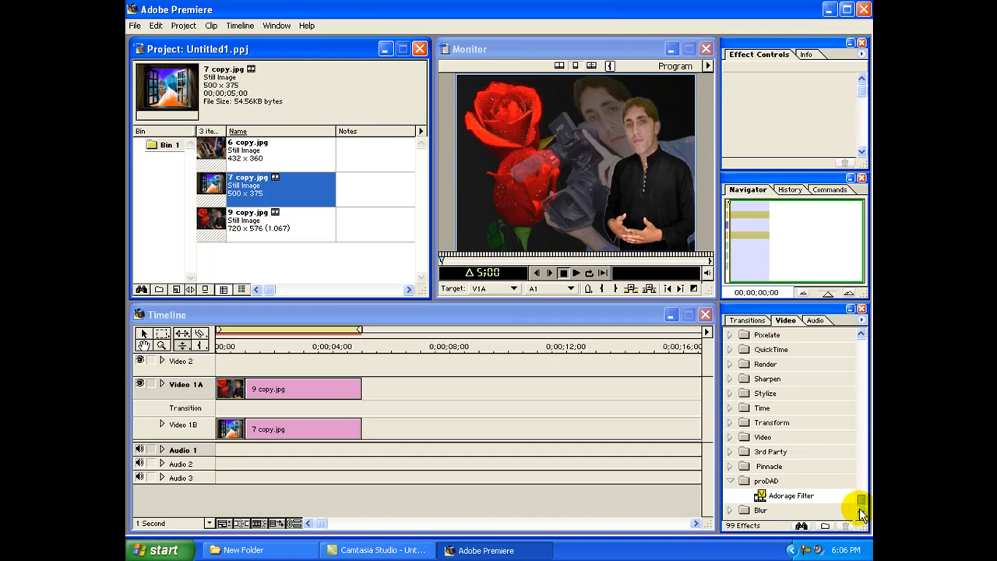
{"action": "left_click", "coordinate": [732, 482]}
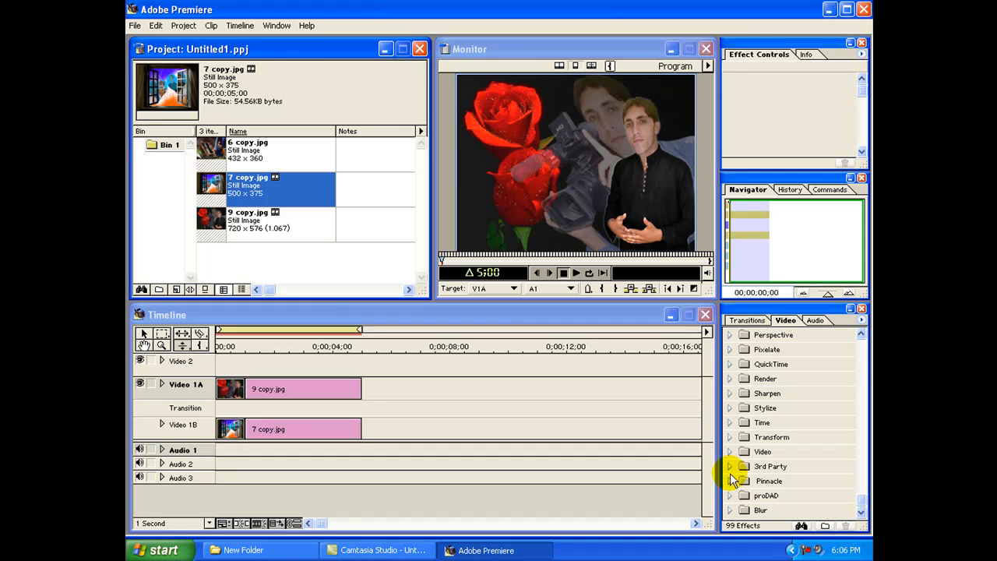
Step: Examine the filters in the 3rd Party, Pinnacle, proDAD and Blur video effect folders, then collapse all four
{"action": "left_click", "coordinate": [730, 466]}
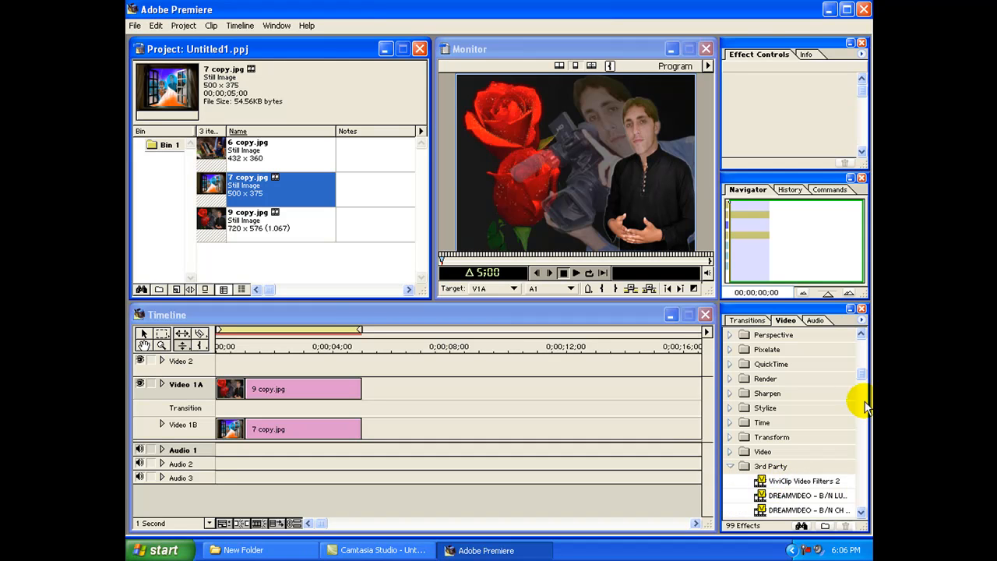
{"action": "left_click_drag", "start_coordinate": [860, 374], "coordinate": [852, 497]}
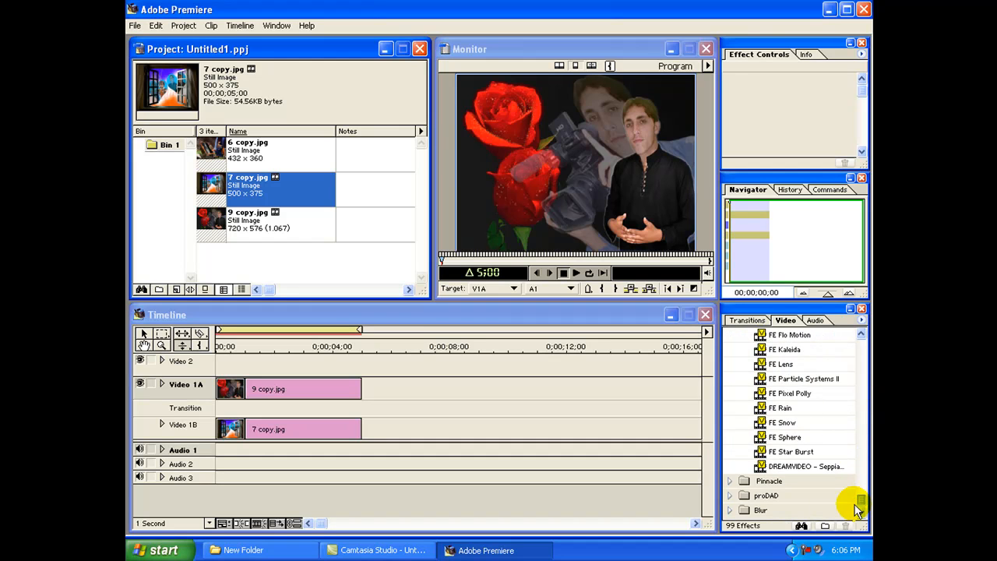
{"action": "left_click", "coordinate": [729, 496]}
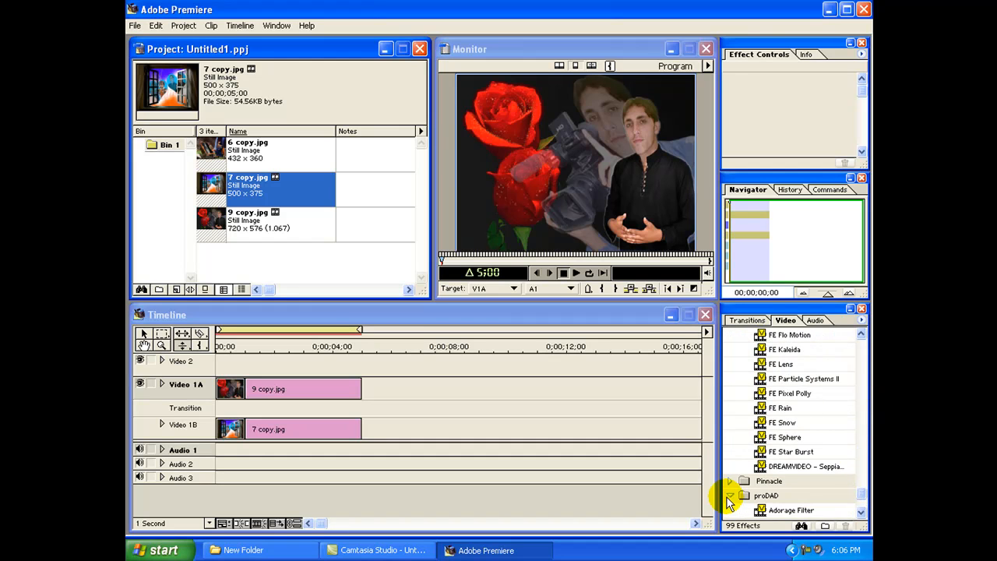
{"action": "left_click", "coordinate": [861, 507]}
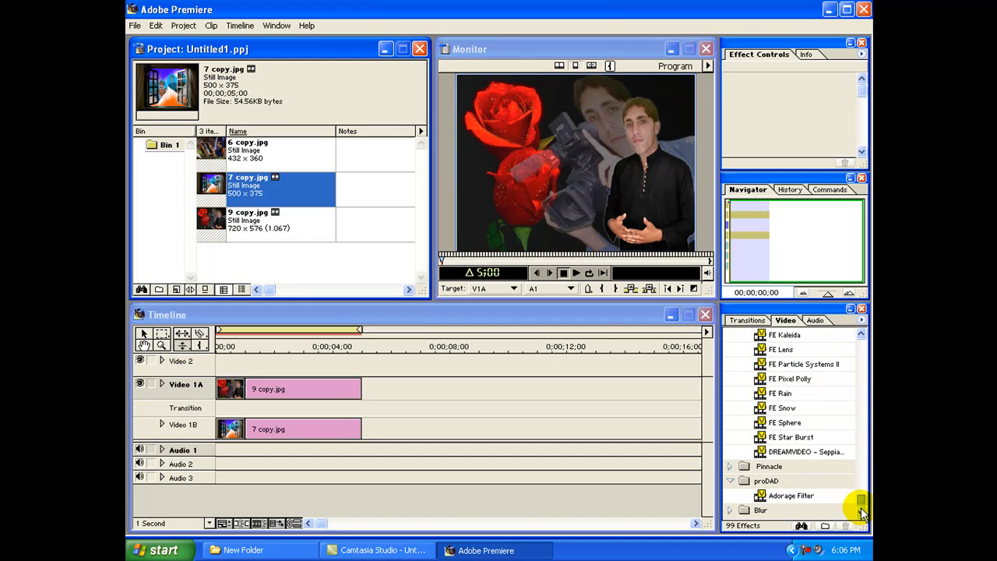
{"action": "left_click", "coordinate": [729, 481]}
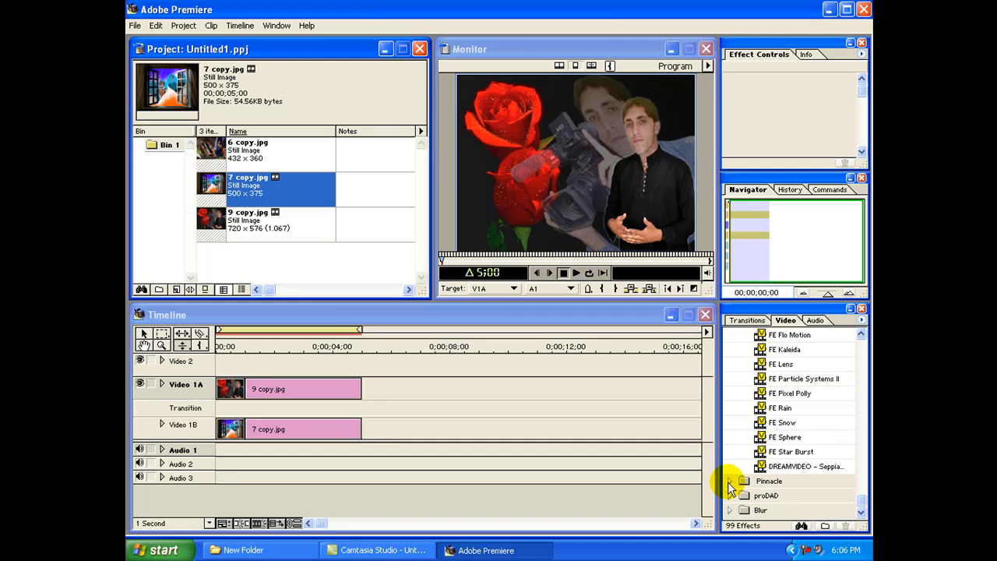
{"action": "left_click", "coordinate": [729, 482]}
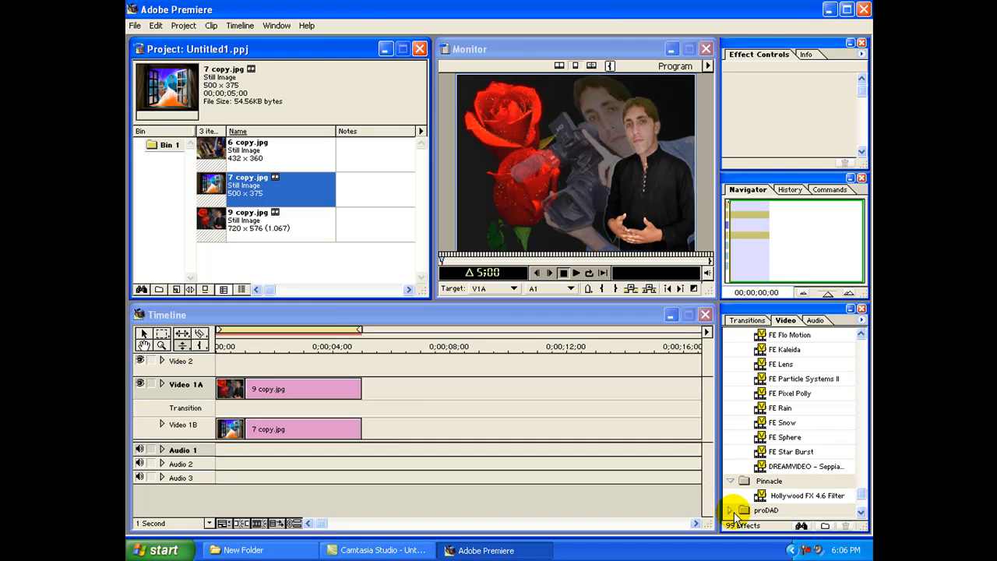
{"action": "left_click_drag", "start_coordinate": [861, 485], "coordinate": [861, 495]}
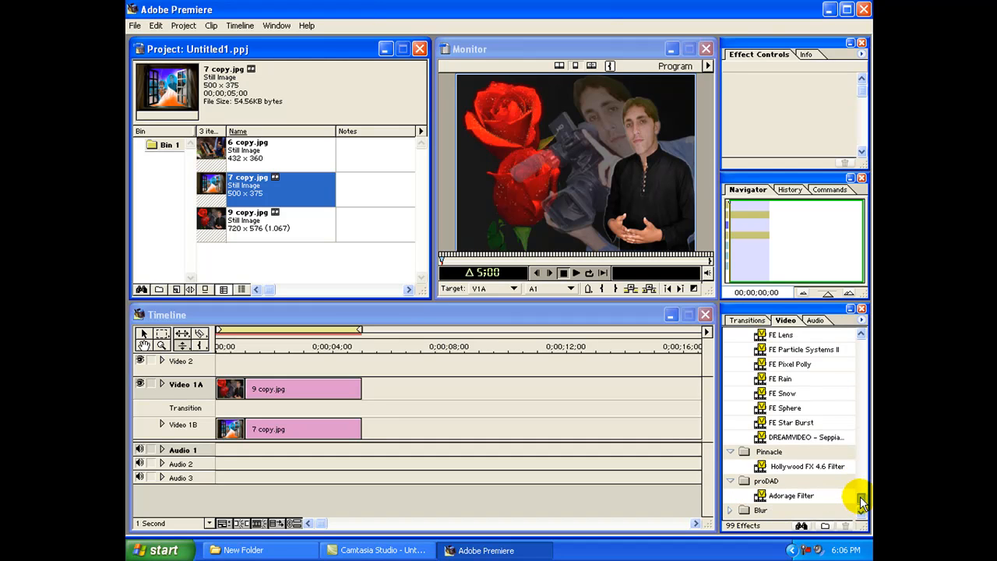
{"action": "left_click", "coordinate": [731, 511]}
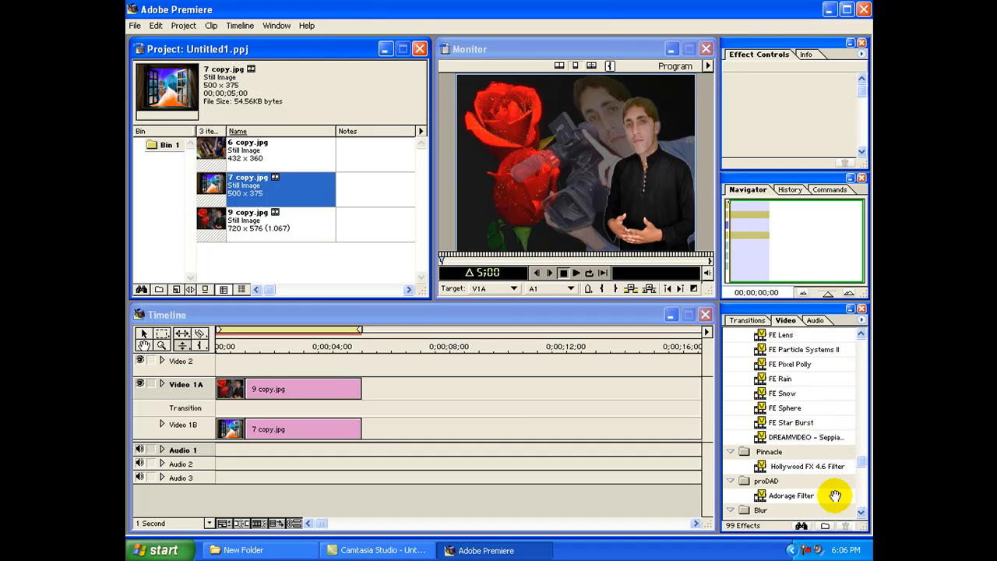
{"action": "left_click_drag", "start_coordinate": [860, 468], "coordinate": [861, 516]}
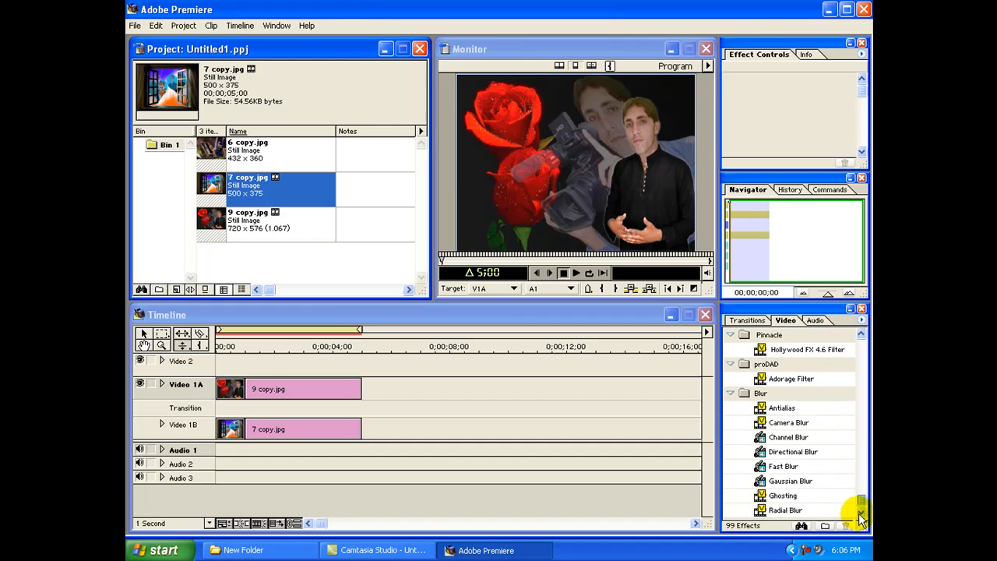
{"action": "left_click", "coordinate": [731, 394]}
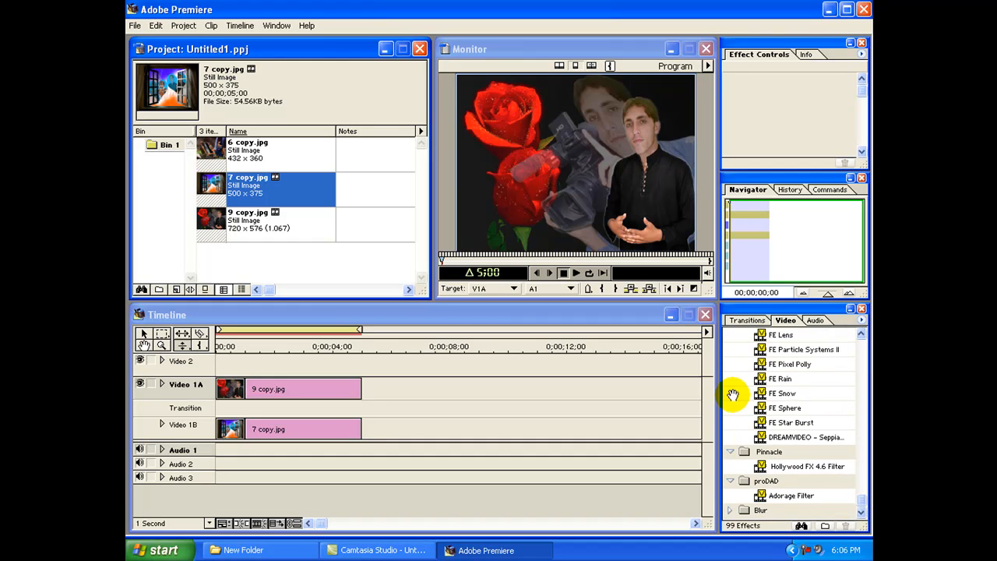
{"action": "left_click", "coordinate": [731, 452]}
{"action": "left_click", "coordinate": [731, 481]}
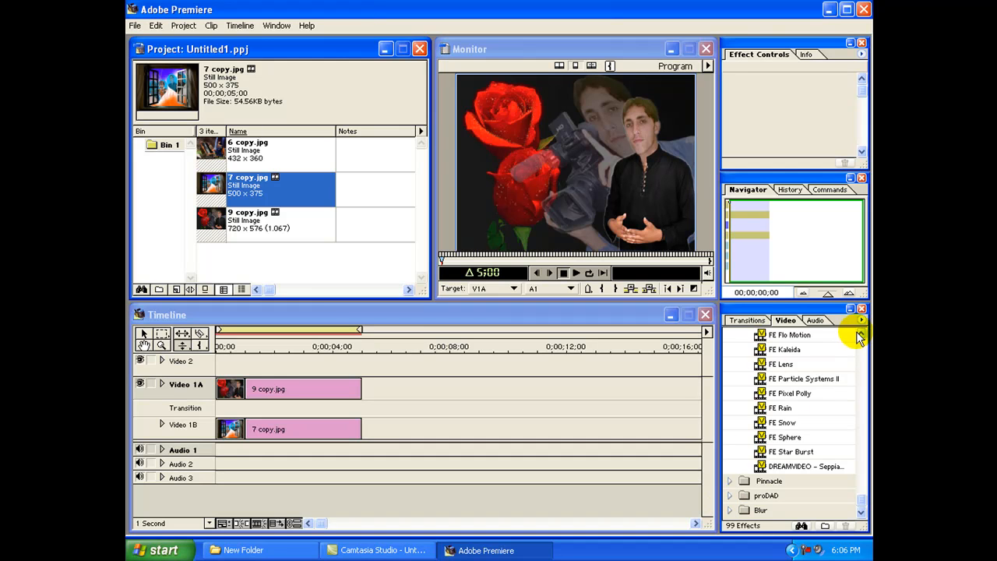
{"action": "left_click", "coordinate": [860, 335]}
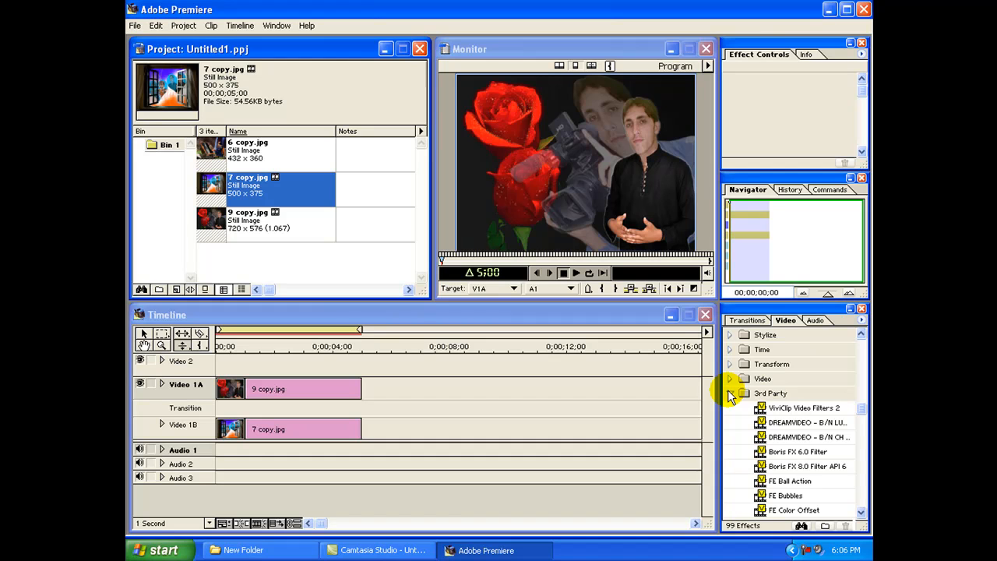
{"action": "left_click", "coordinate": [731, 394]}
Step: Place the 3rd Party transition FE Scale Wipe between 9 copy.jpg and 7 copy.jpg on the timeline
{"action": "left_click", "coordinate": [741, 319]}
{"action": "left_click_drag", "start_coordinate": [859, 350], "coordinate": [859, 500]}
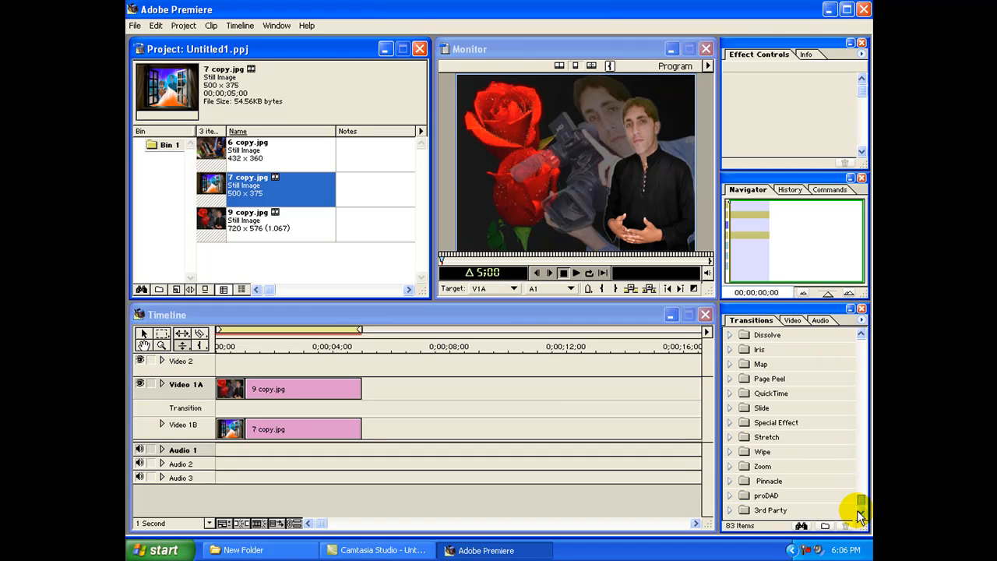
{"action": "left_click", "coordinate": [732, 511]}
{"action": "left_click_drag", "start_coordinate": [863, 380], "coordinate": [860, 481]}
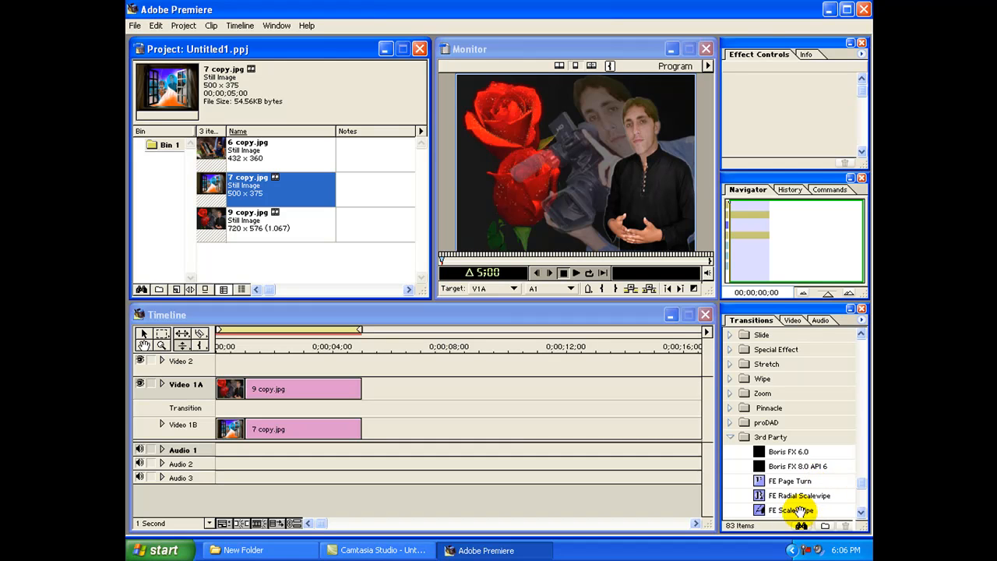
{"action": "left_click_drag", "start_coordinate": [799, 510], "coordinate": [228, 407]}
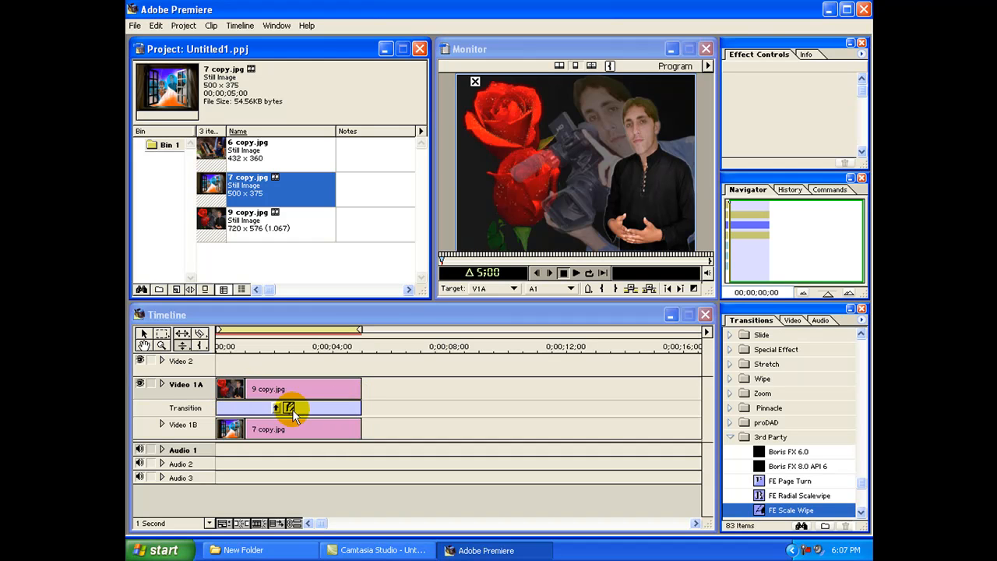
Step: Configure FE Scale Wipe to show actual sources, start at 12%, end at 80% and run in the reversed, downward track direction
{"action": "double_click", "coordinate": [304, 408]}
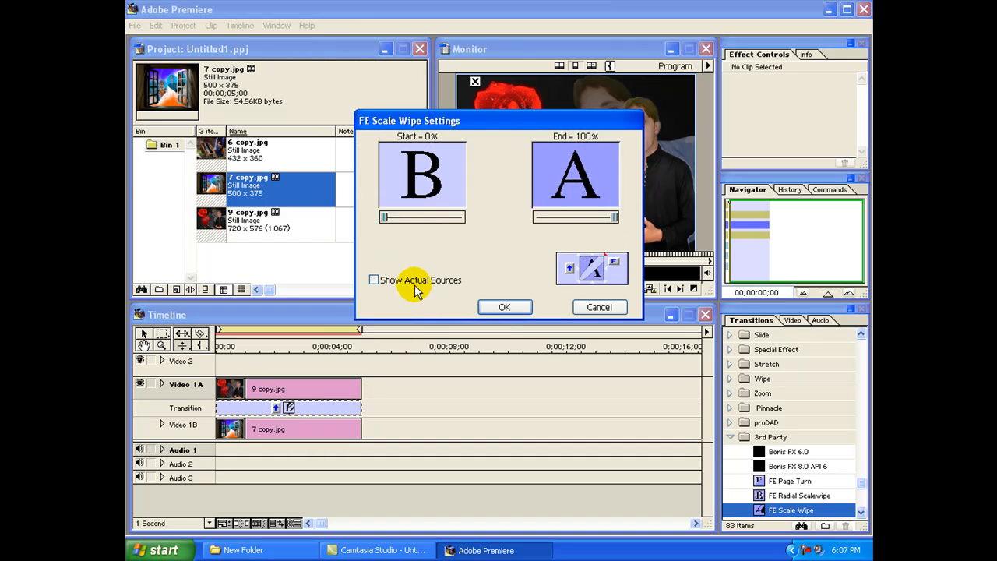
{"action": "left_click", "coordinate": [412, 281]}
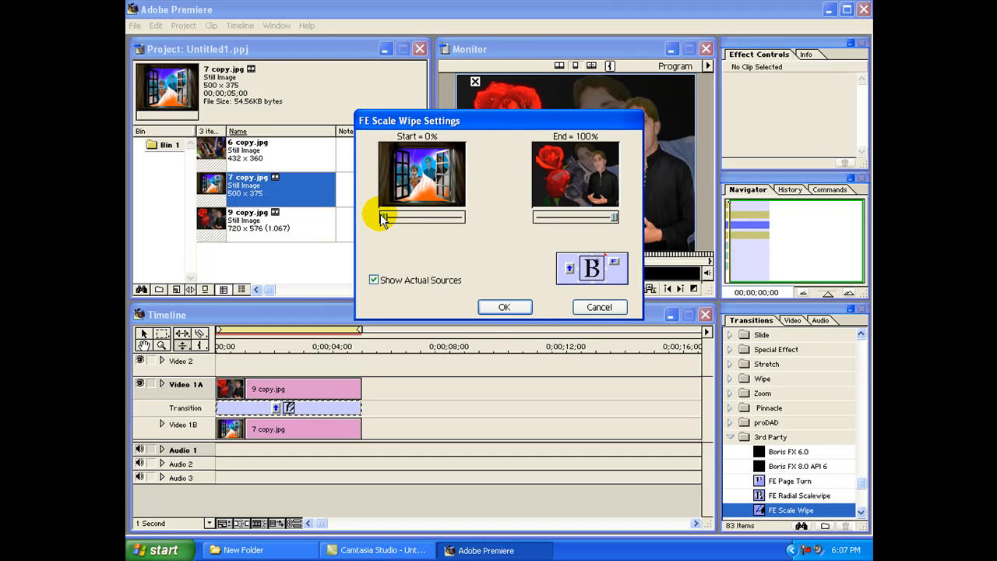
{"action": "mouse_move", "coordinate": [386, 219]}
{"action": "left_mouse_down"}
{"action": "mouse_move", "coordinate": [424, 223]}
{"action": "mouse_move", "coordinate": [398, 221]}
{"action": "left_mouse_up"}
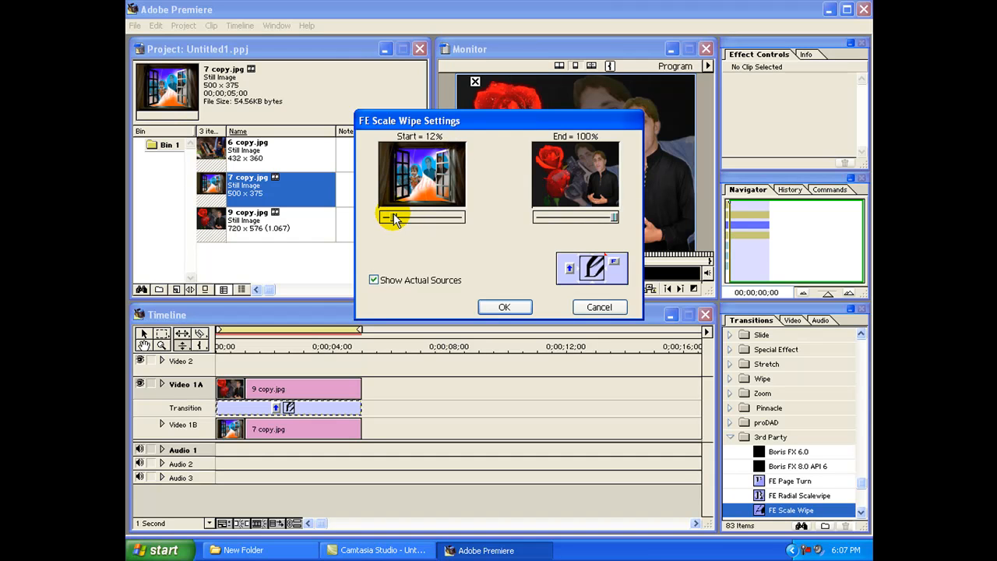
{"action": "left_click_drag", "start_coordinate": [614, 217], "coordinate": [599, 217]}
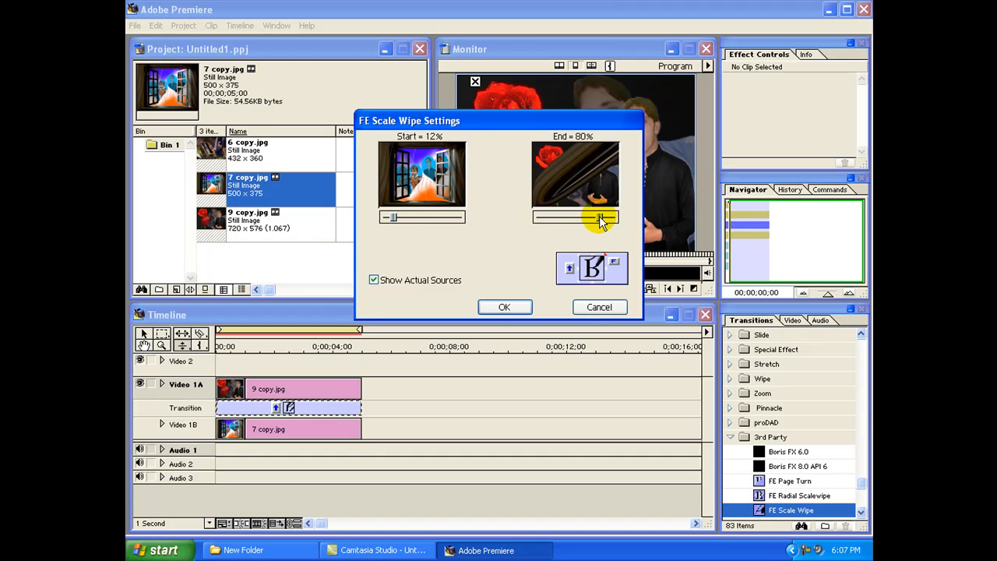
{"action": "left_click", "coordinate": [570, 268]}
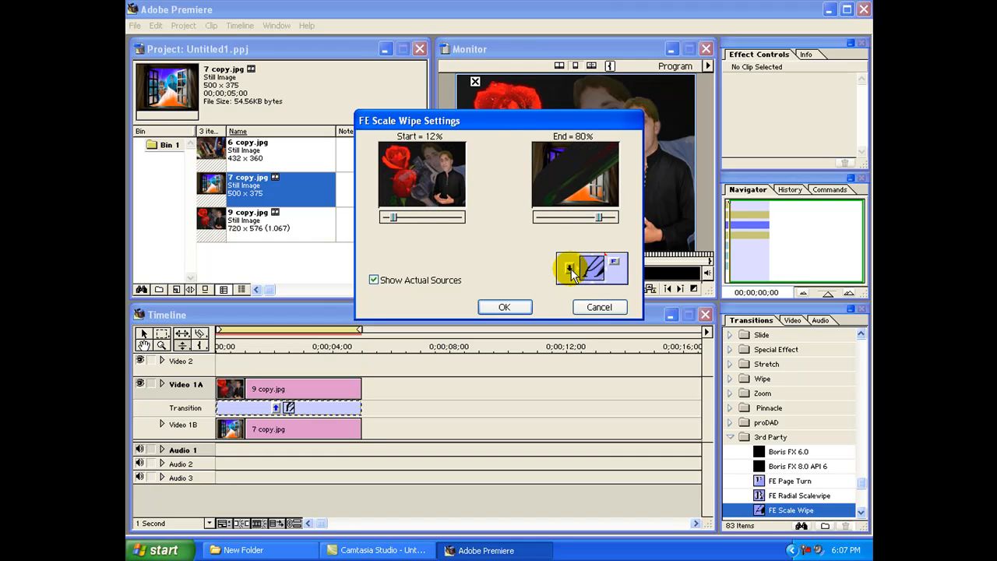
{"action": "left_click", "coordinate": [507, 308]}
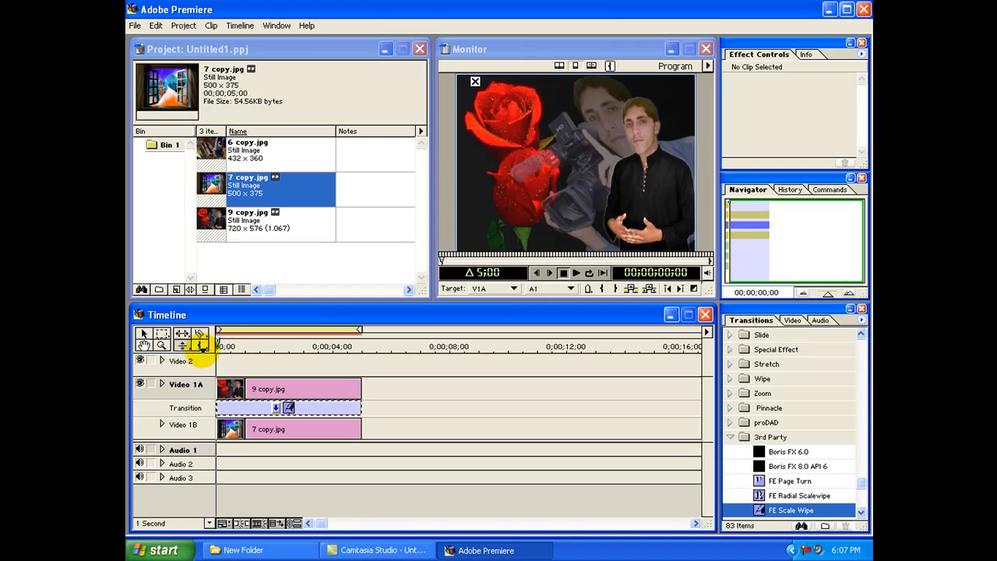
Step: Play the FE Scale Wipe transition through and delete it from the timeline
{"action": "key", "text": "space"}
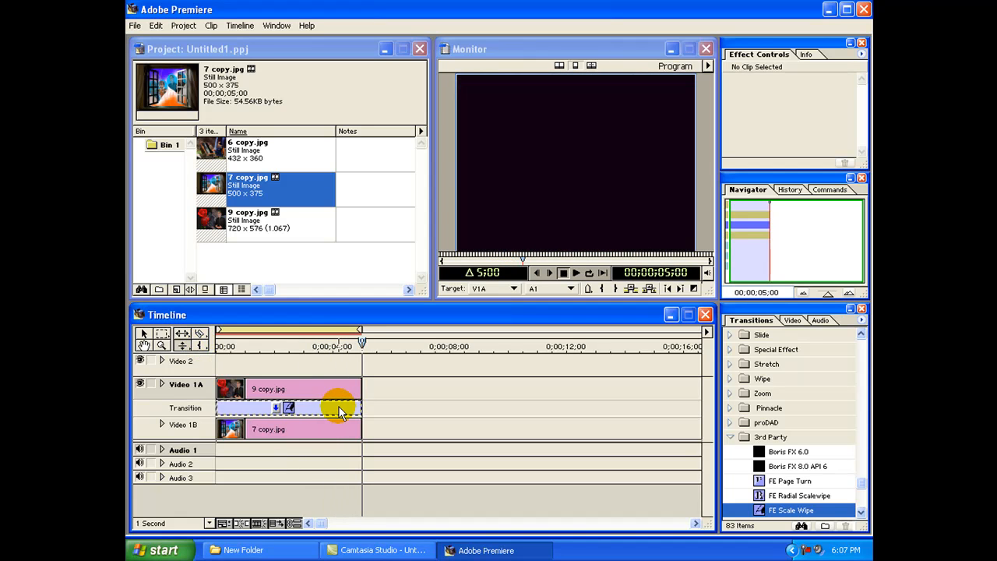
{"action": "key", "text": "Delete"}
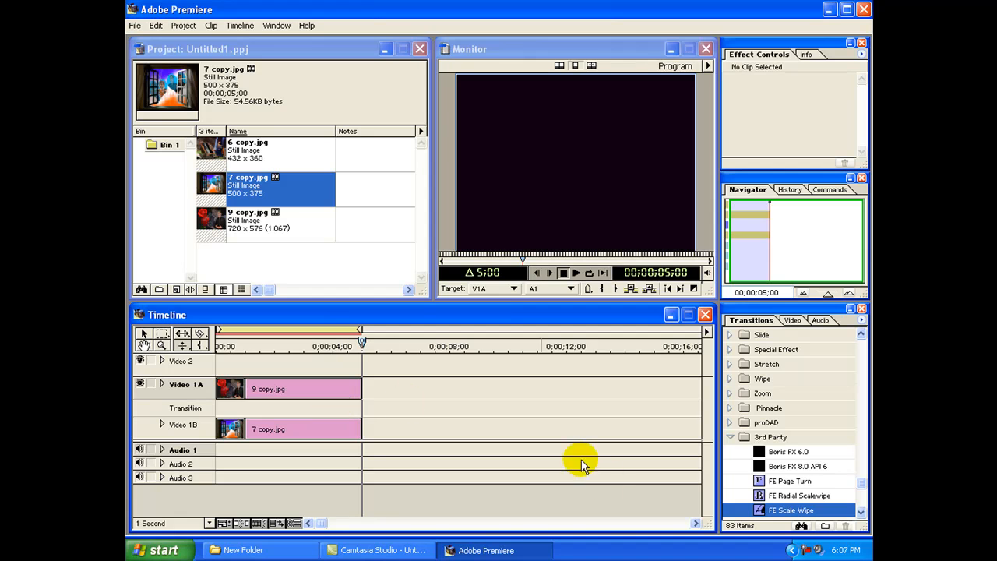
Step: Place FE Radial Scalewipe between the two clips and configure it to show actual sources, starting at 30% and ending at 53%
{"action": "left_click_drag", "start_coordinate": [783, 496], "coordinate": [238, 413]}
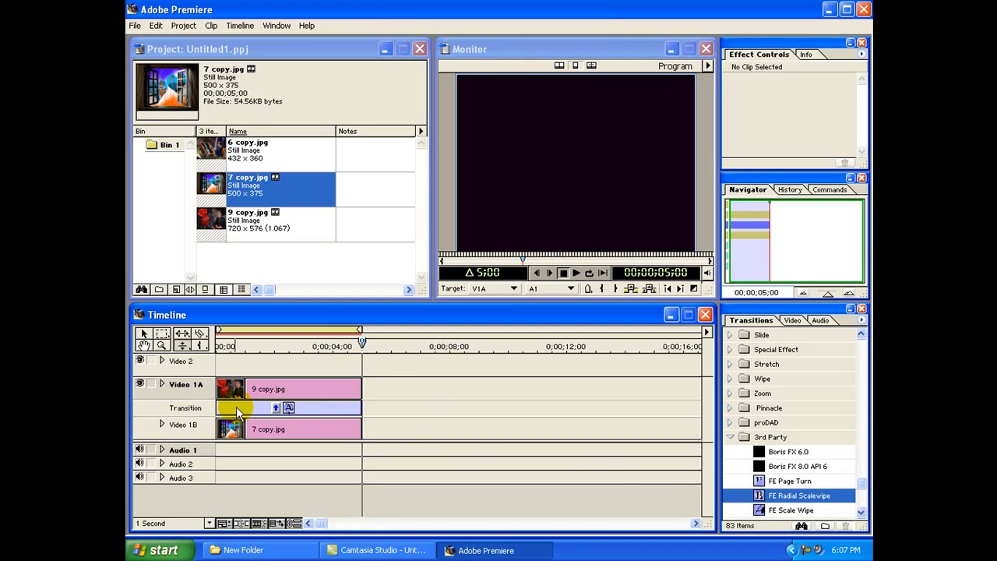
{"action": "double_click", "coordinate": [299, 411]}
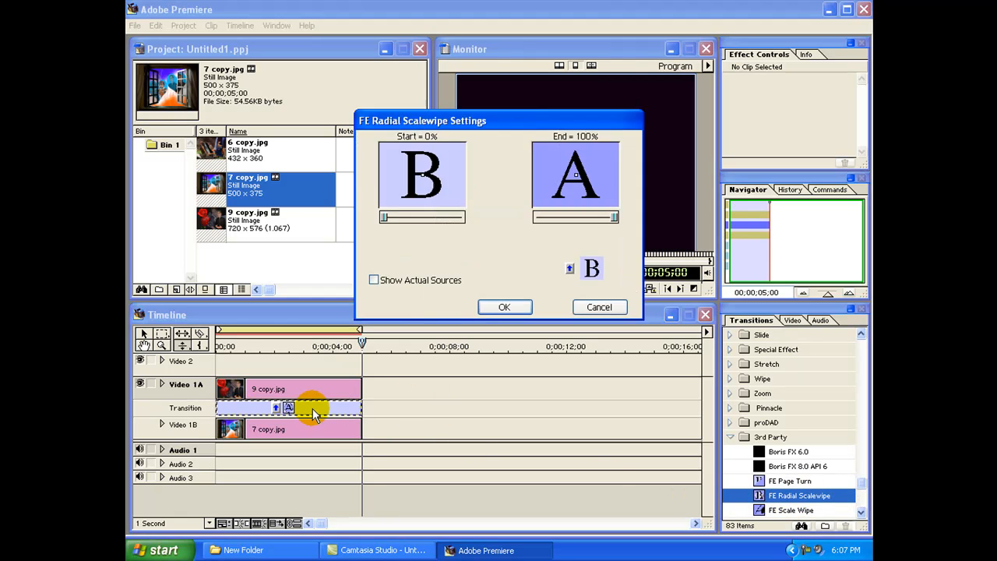
{"action": "left_click", "coordinate": [412, 281]}
{"action": "left_click_drag", "start_coordinate": [384, 217], "coordinate": [407, 219]}
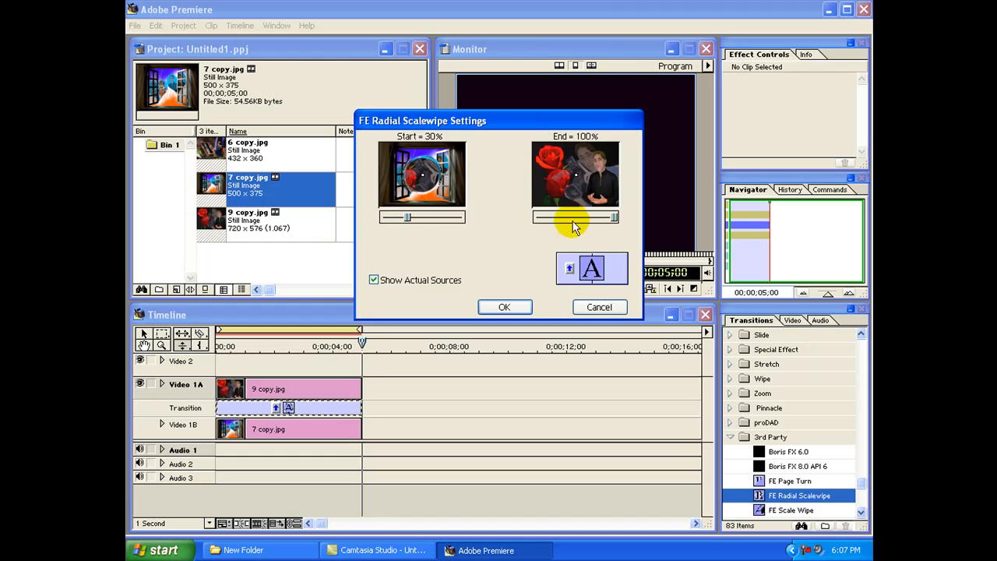
{"action": "left_click_drag", "start_coordinate": [612, 220], "coordinate": [579, 219]}
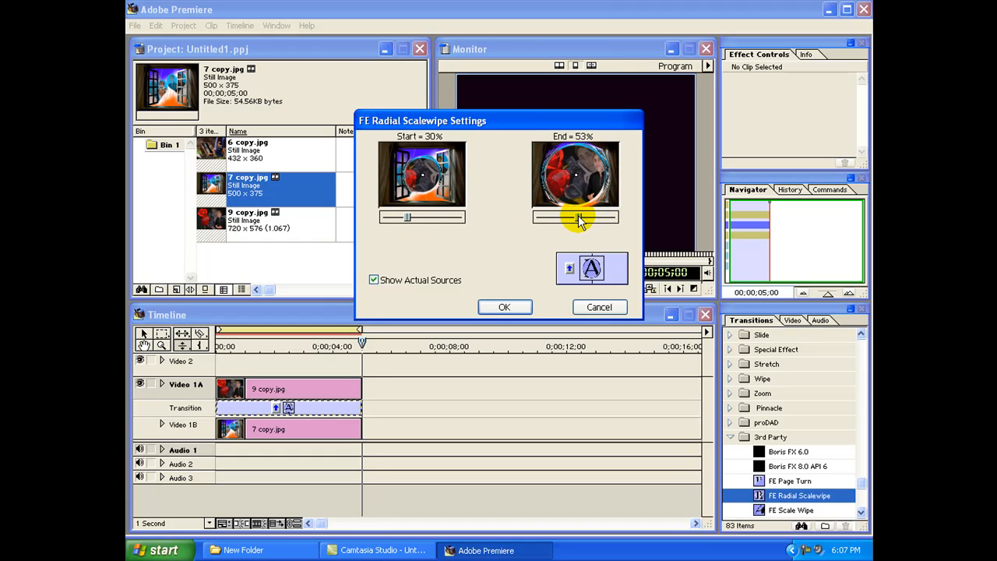
{"action": "left_click", "coordinate": [508, 306]}
Step: Play the FE Radial Scalewipe transition from the timeline's start and delete it from between the clips
{"action": "left_click", "coordinate": [217, 346]}
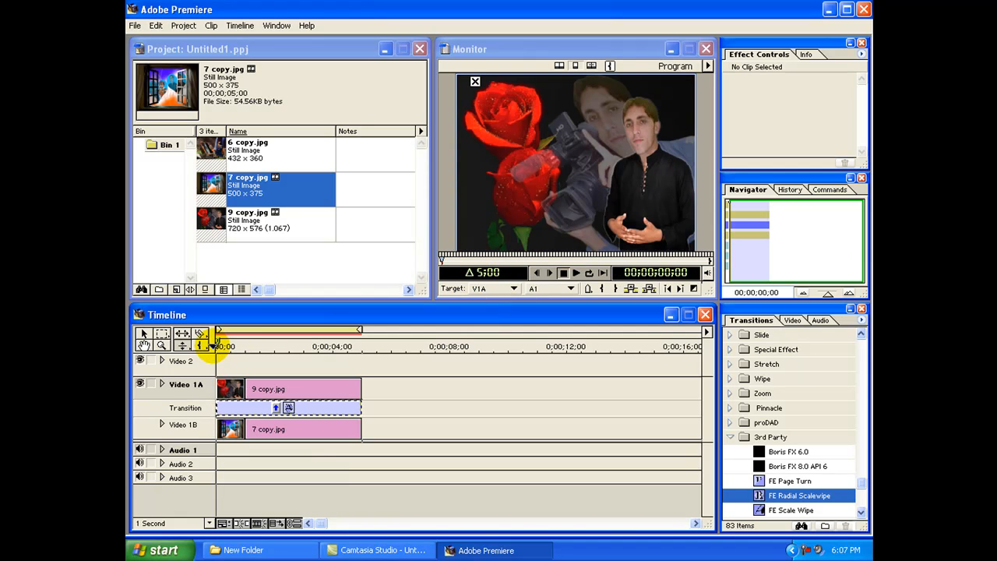
{"action": "key", "text": "space"}
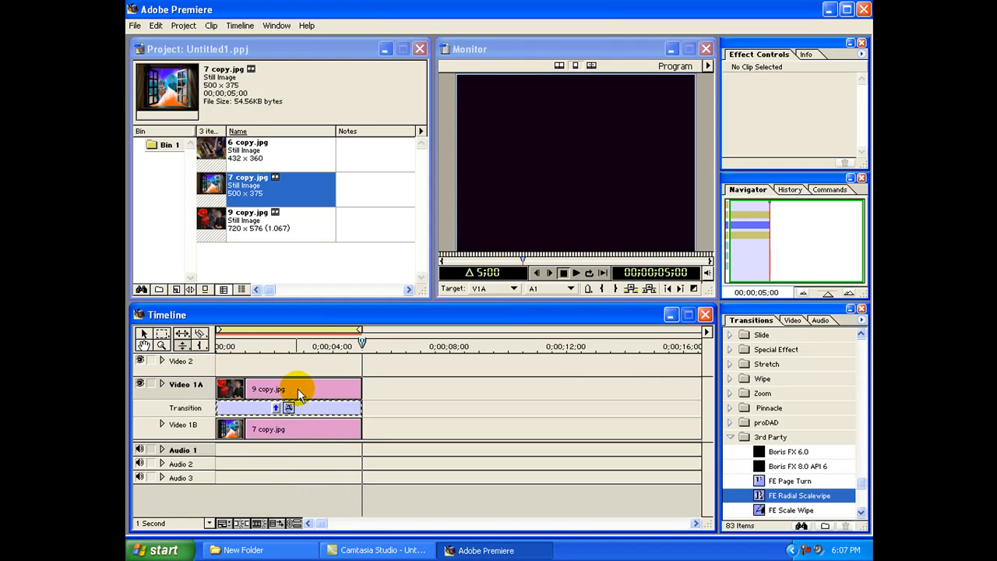
{"action": "key", "text": "Delete"}
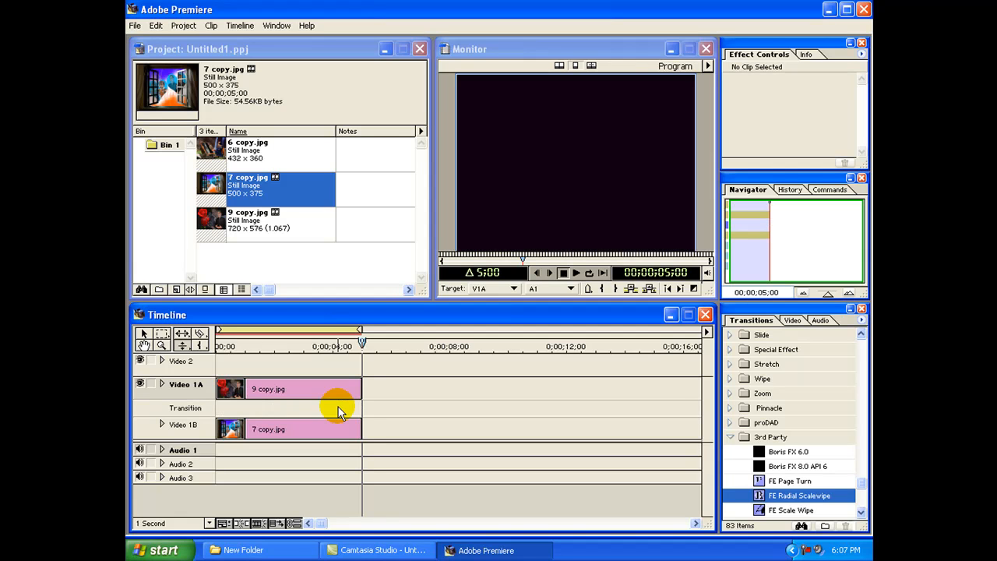
Step: Collapse the 3rd Party transitions folder and minimize Adobe Premiere to reach the desktop
{"action": "left_click", "coordinate": [730, 438]}
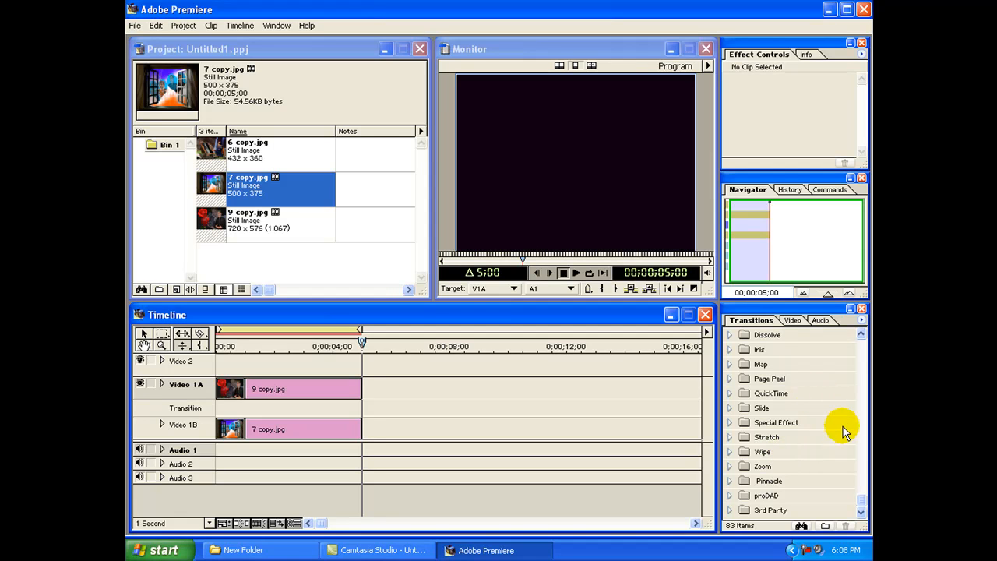
{"action": "mouse_move", "coordinate": [865, 498]}
{"action": "left_mouse_down"}
{"action": "mouse_move", "coordinate": [852, 351]}
{"action": "mouse_move", "coordinate": [867, 510]}
{"action": "left_mouse_up"}
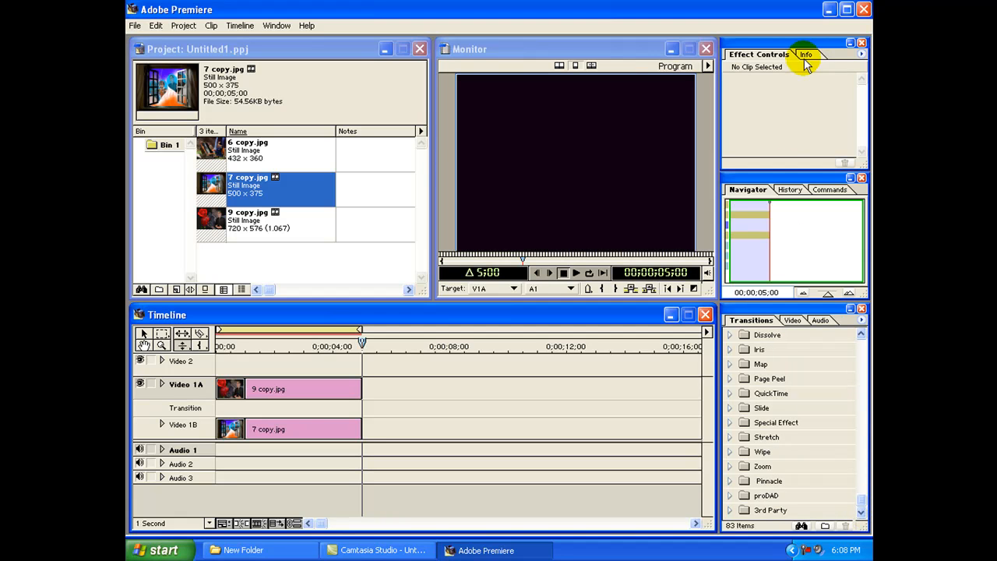
{"action": "left_click", "coordinate": [829, 9]}
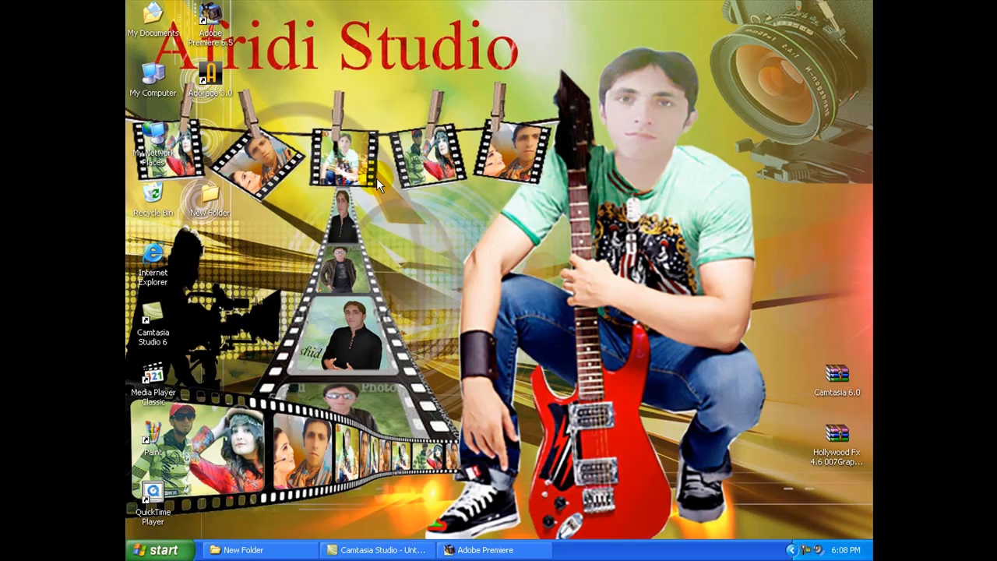
Step: Launch the setup program of Crystal 3D Vortex 2 For Adobe Premier from the desktop's New Folder
{"action": "double_click", "coordinate": [210, 201]}
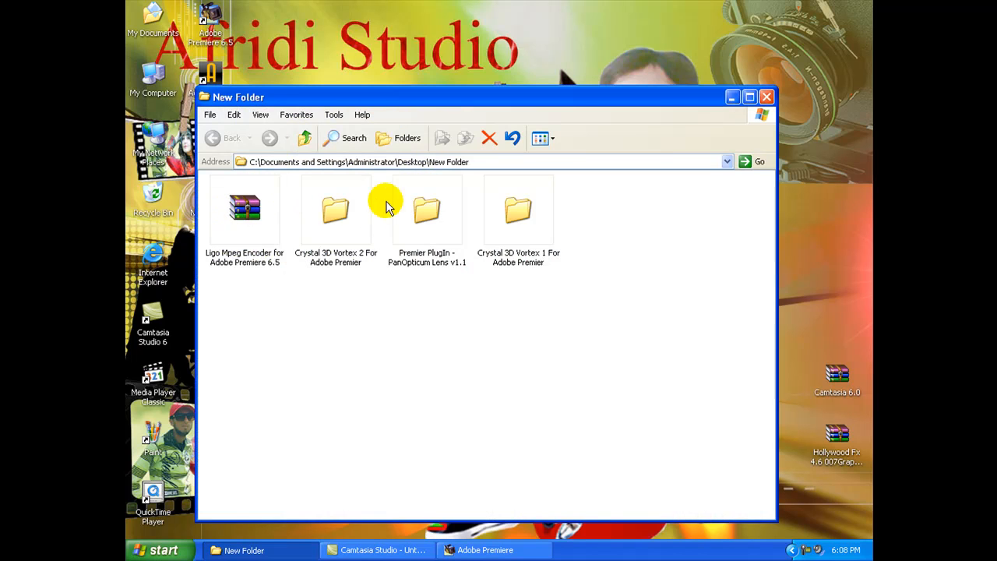
{"action": "double_click", "coordinate": [335, 210]}
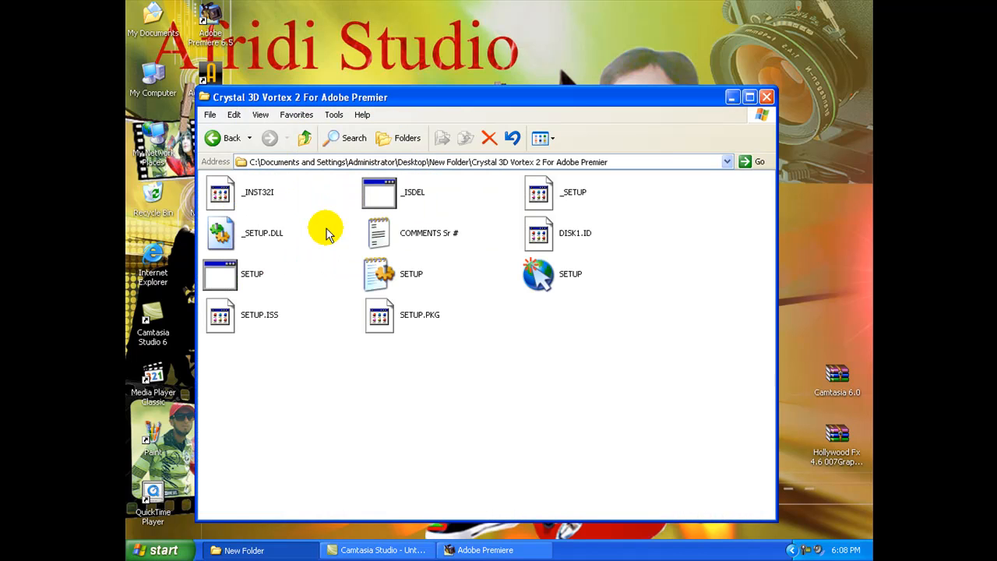
{"action": "double_click", "coordinate": [257, 272]}
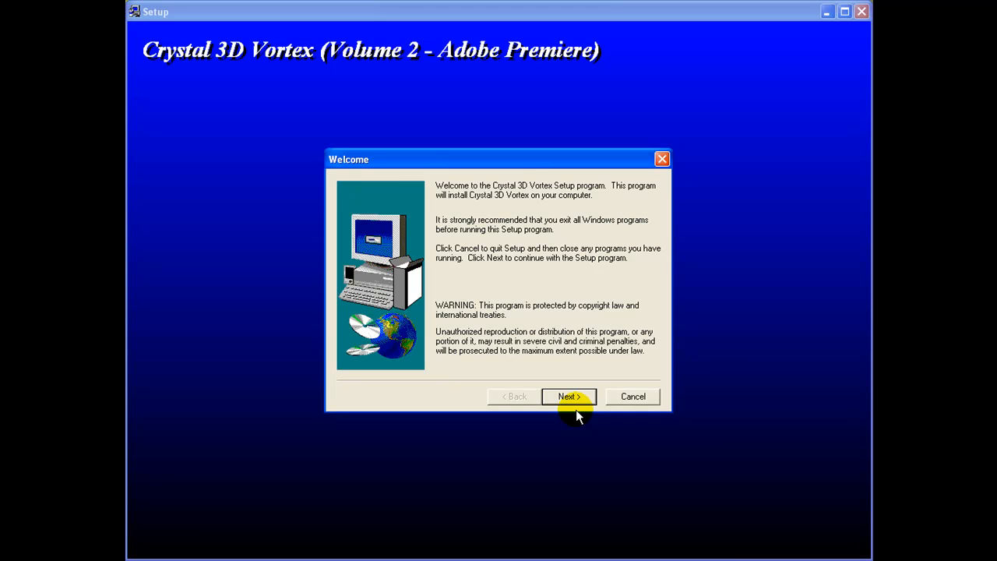
Step: Enter 12 as the company, keep the Crystal 3D Vortex program folder and start copying the Volume 2 files
{"action": "left_click", "coordinate": [573, 403]}
{"action": "left_click", "coordinate": [572, 401]}
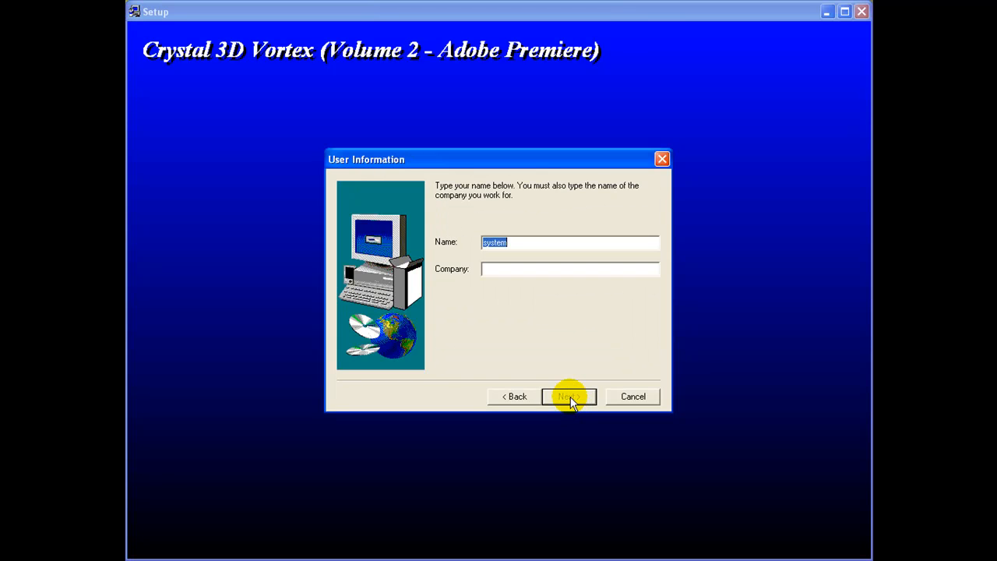
{"action": "left_click", "coordinate": [516, 266]}
{"action": "type", "text": "10"}
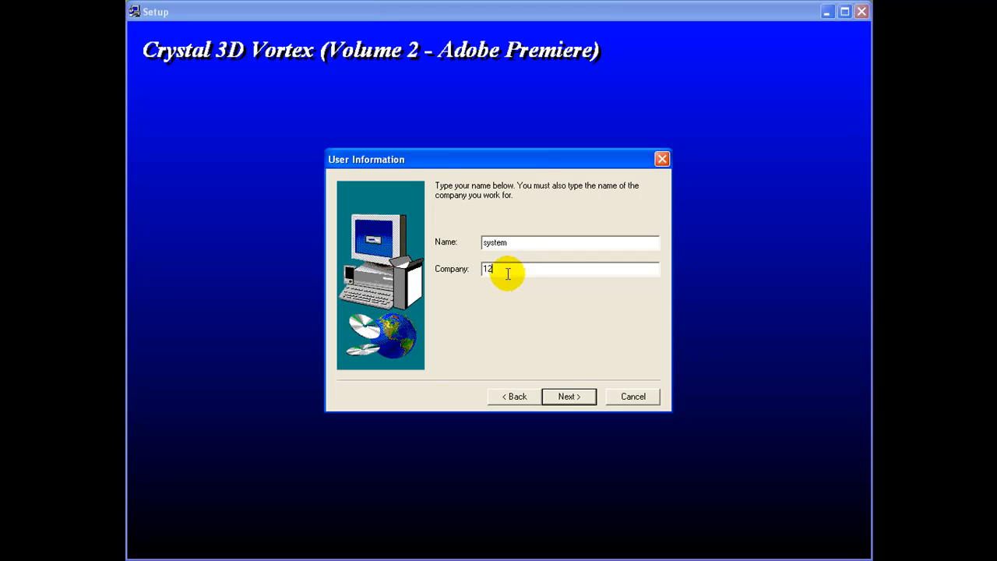
{"action": "left_click", "coordinate": [569, 397]}
{"action": "left_click", "coordinate": [569, 397]}
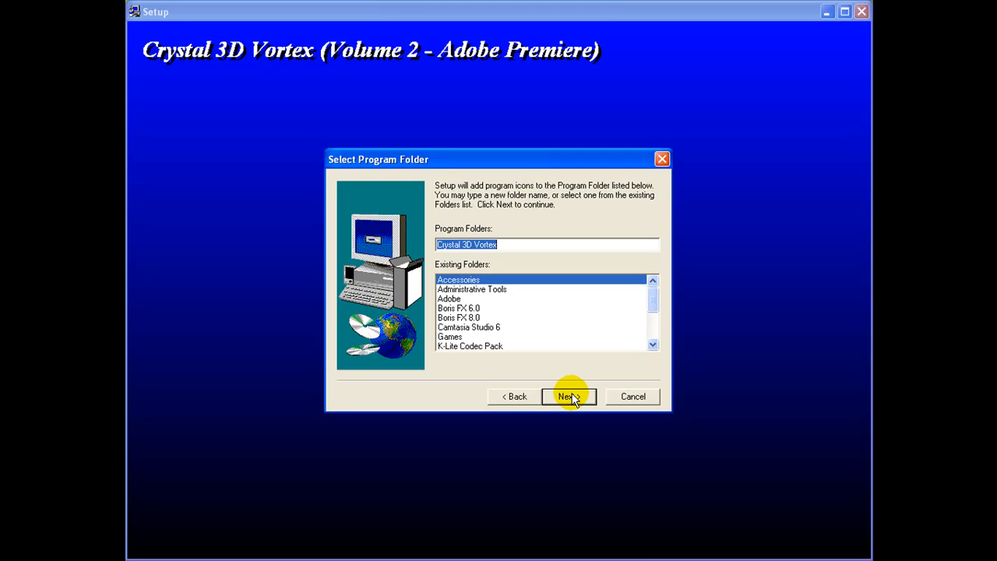
{"action": "left_click", "coordinate": [569, 397]}
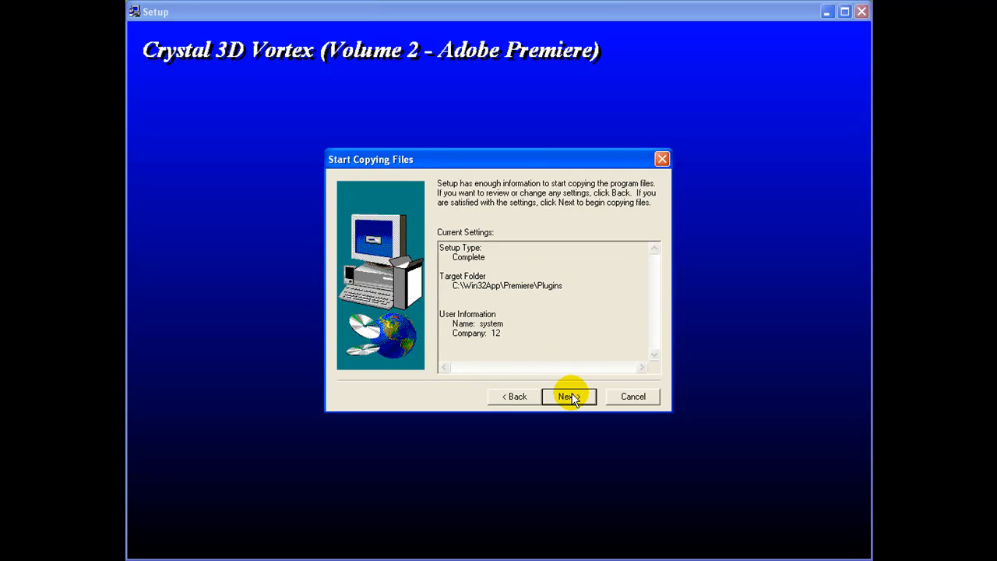
{"action": "left_click", "coordinate": [570, 397]}
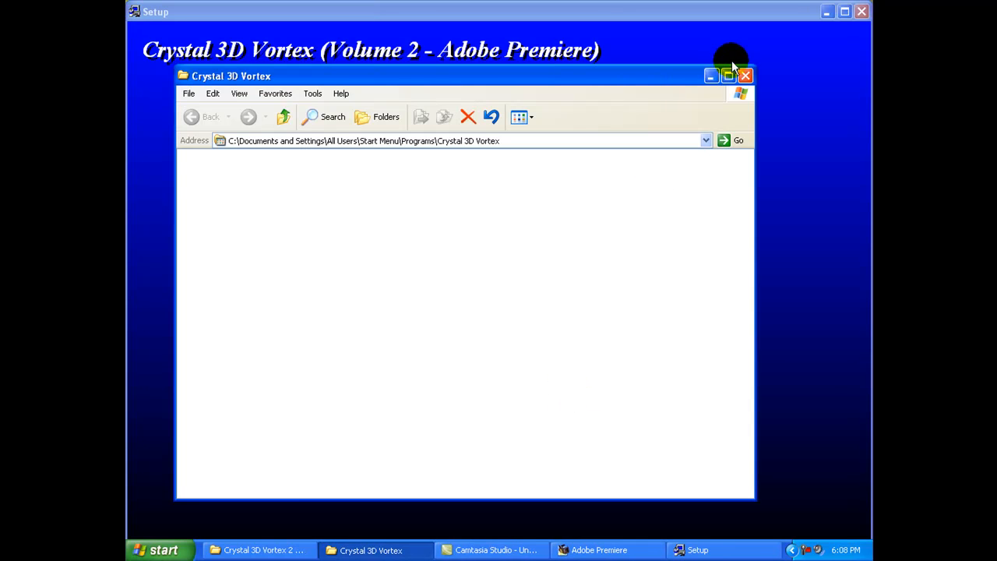
Step: Close the Crystal 3D Vortex program folder window and finish the Volume 2 setup without viewing the README file
{"action": "left_click", "coordinate": [746, 76]}
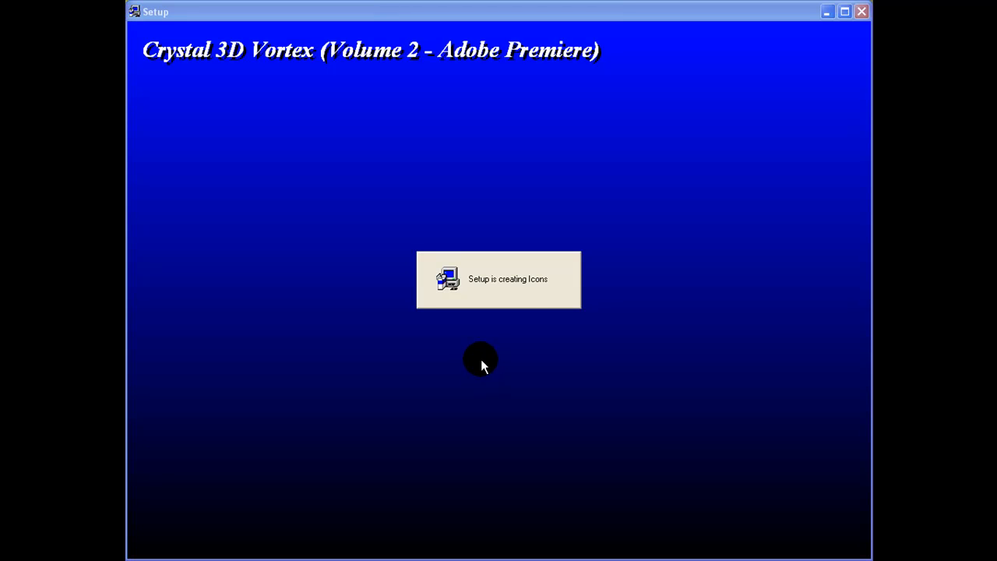
{"action": "left_click", "coordinate": [827, 11]}
{"action": "left_click", "coordinate": [762, 97]}
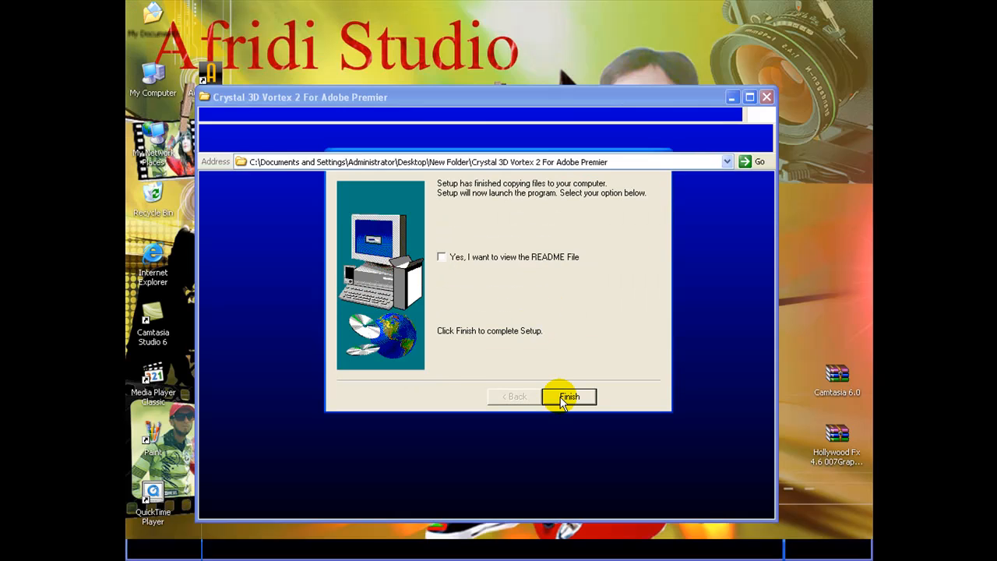
{"action": "left_click", "coordinate": [568, 397]}
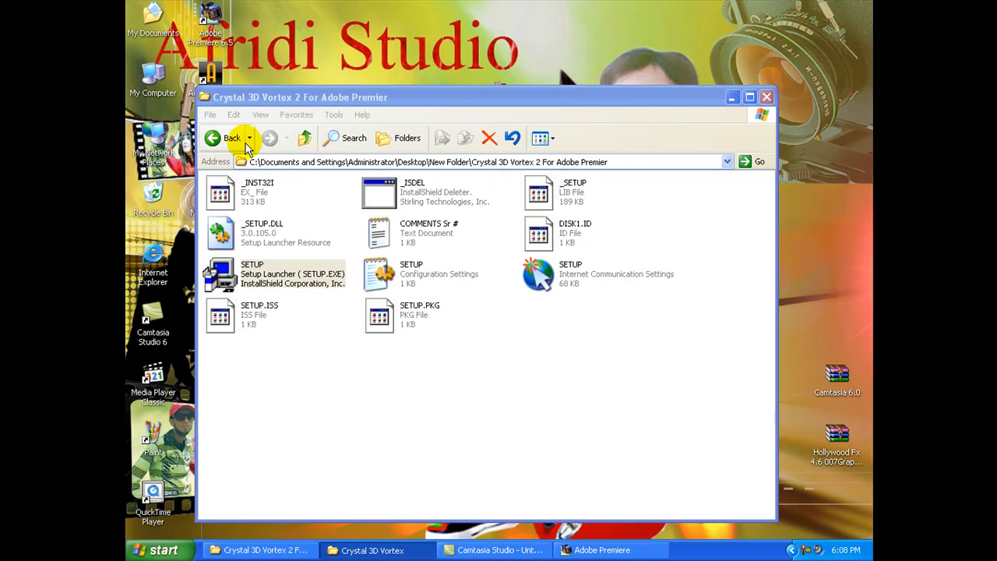
Step: Return to New Folder and launch the setup program from the Premier PlugIn - PanOpticum Lens v1.1 folder
{"action": "left_click", "coordinate": [213, 138]}
{"action": "double_click", "coordinate": [423, 212]}
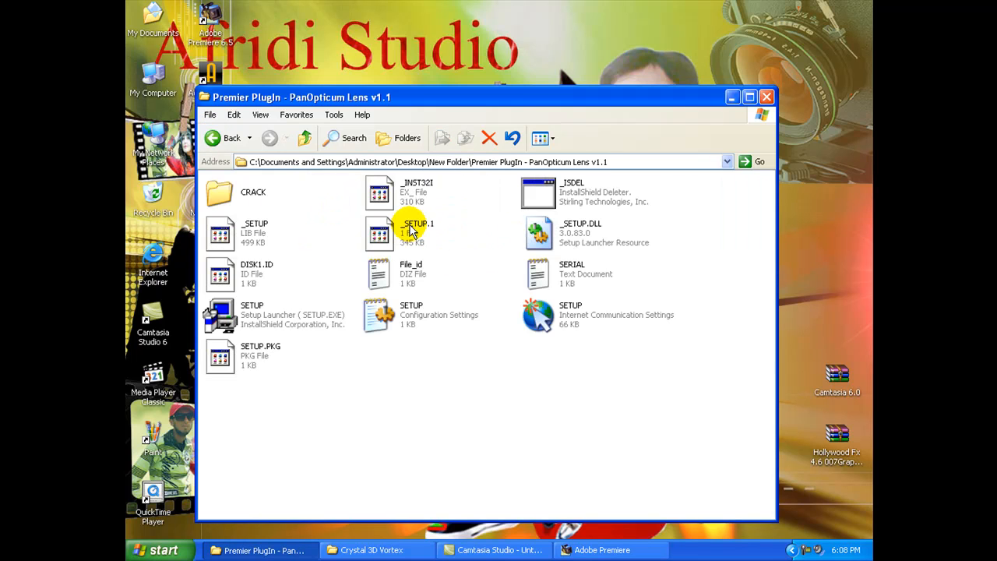
{"action": "double_click", "coordinate": [260, 305]}
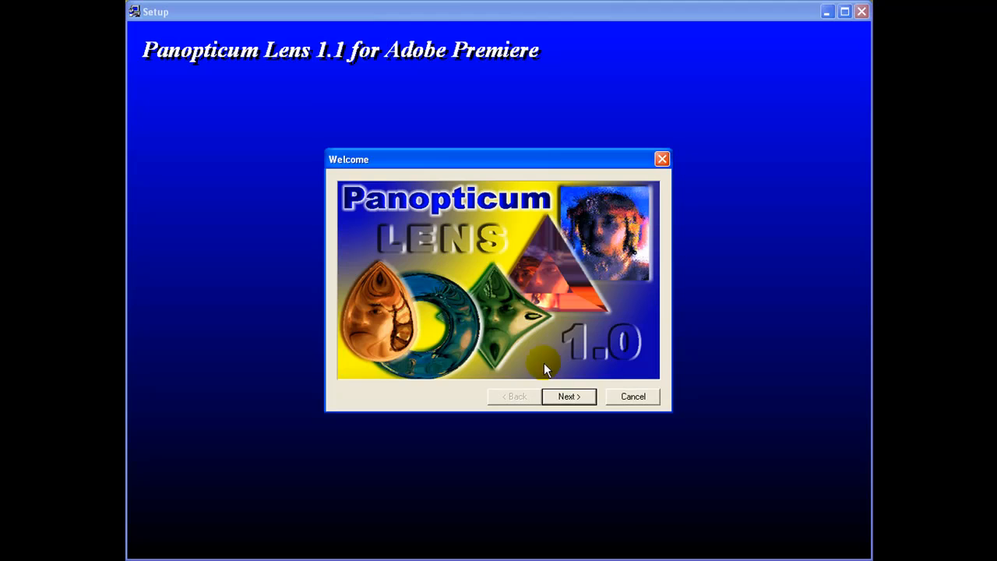
Step: Install Panopticum Lens 1.1 with the default settings and finish its setup
{"action": "left_click", "coordinate": [569, 397]}
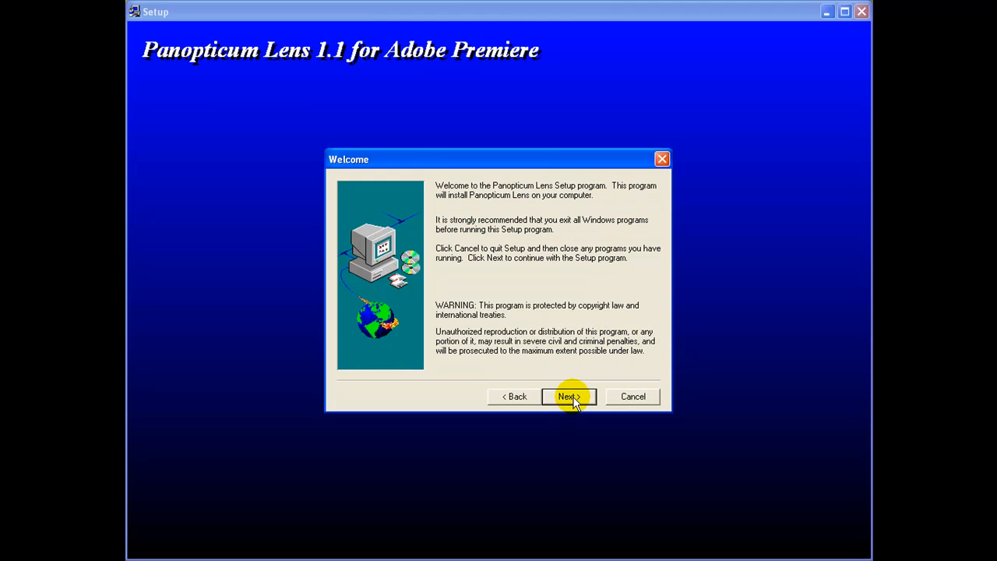
{"action": "left_click", "coordinate": [569, 396]}
{"action": "left_click", "coordinate": [570, 397]}
{"action": "left_click", "coordinate": [570, 396]}
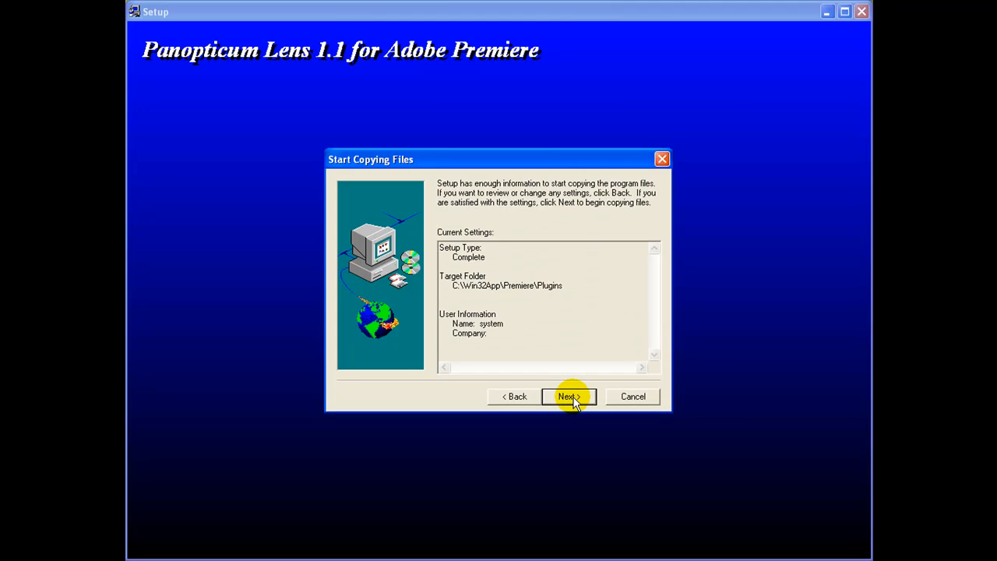
{"action": "left_click", "coordinate": [569, 396]}
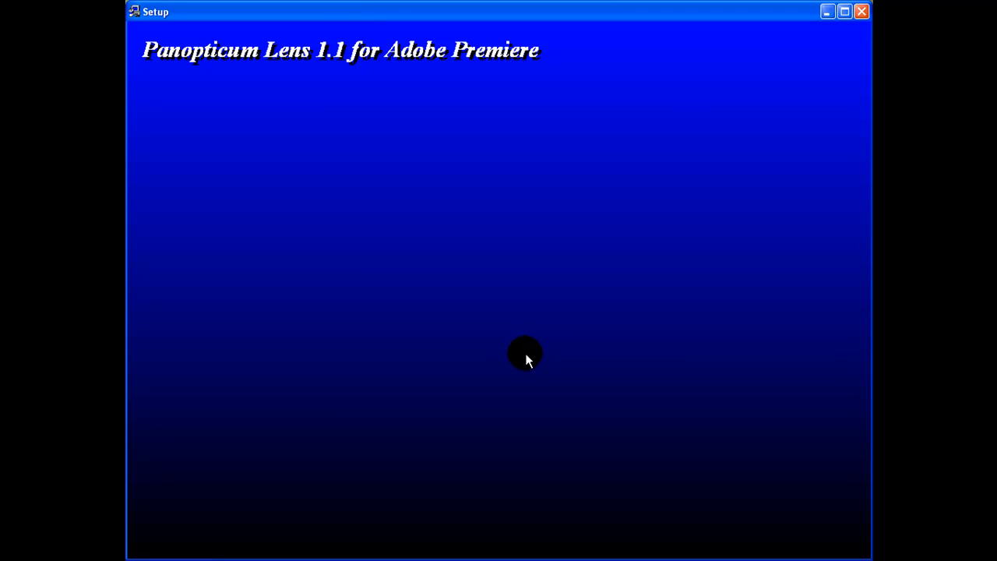
{"action": "left_click", "coordinate": [569, 397]}
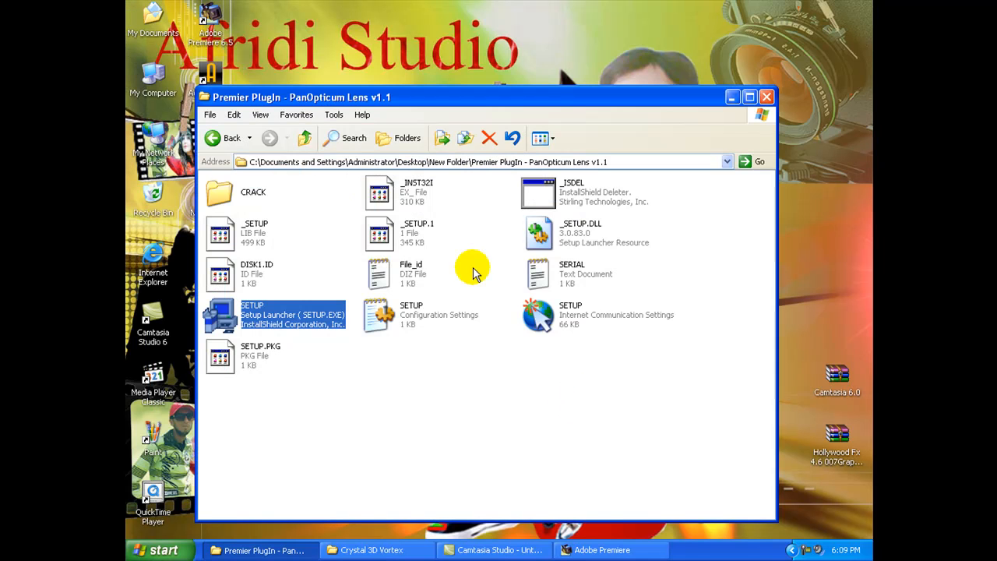
Step: Return to New Folder and launch the setup program from the Crystal 3D Vortex 1 For Adobe Premier folder
{"action": "left_click", "coordinate": [216, 138]}
{"action": "double_click", "coordinate": [512, 228]}
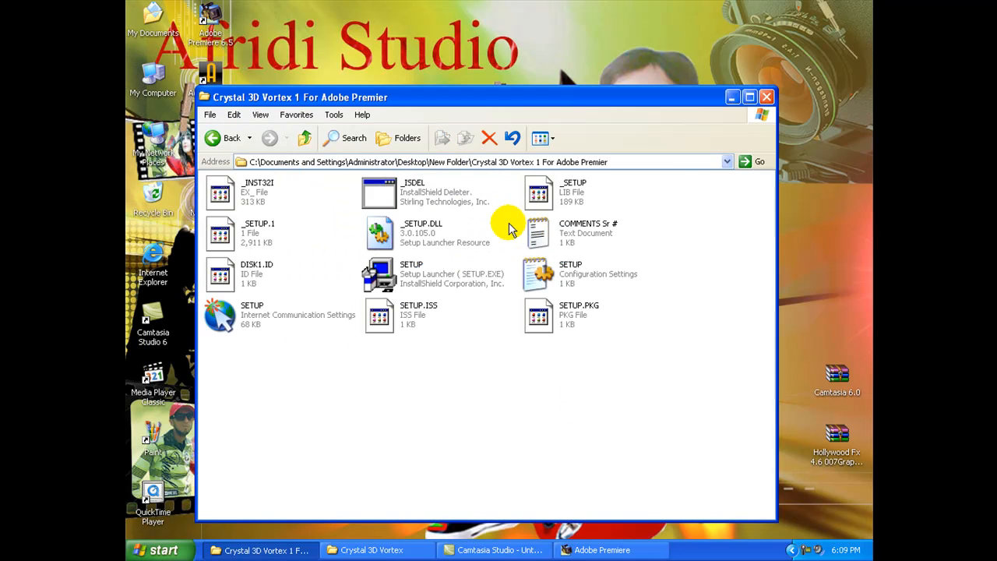
{"action": "double_click", "coordinate": [409, 271]}
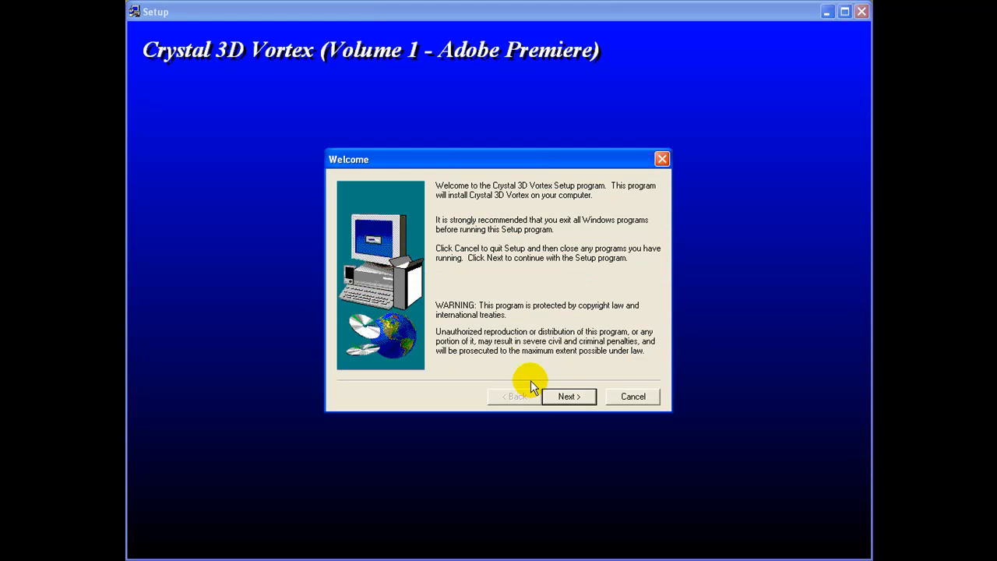
Step: Install Crystal 3D Vortex Volume 1 with 12 as the company and the Crystal 3D Vortex program folder, and finish the setup
{"action": "left_click", "coordinate": [567, 399]}
{"action": "left_click", "coordinate": [566, 398]}
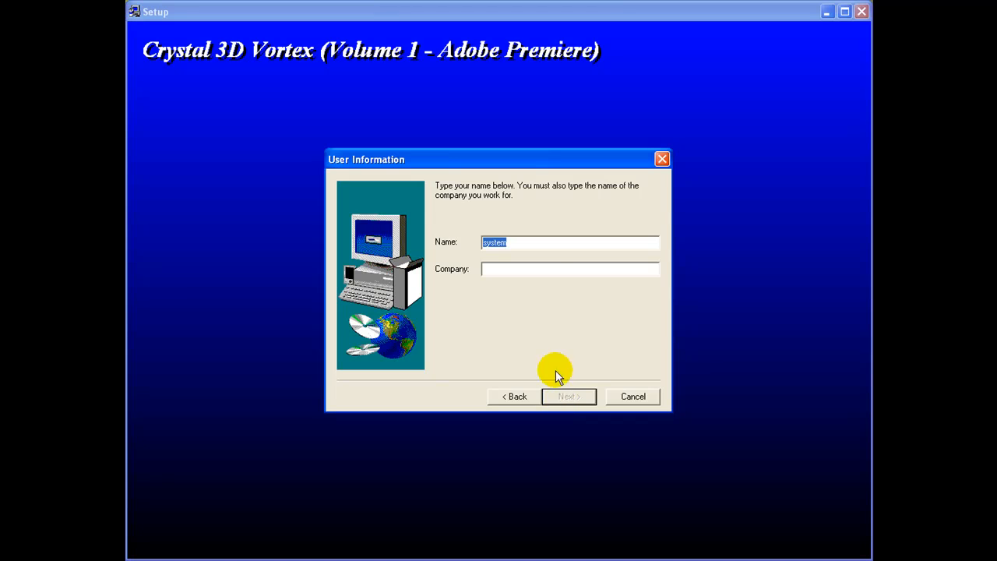
{"action": "left_click", "coordinate": [537, 270]}
{"action": "type", "text": "1"}
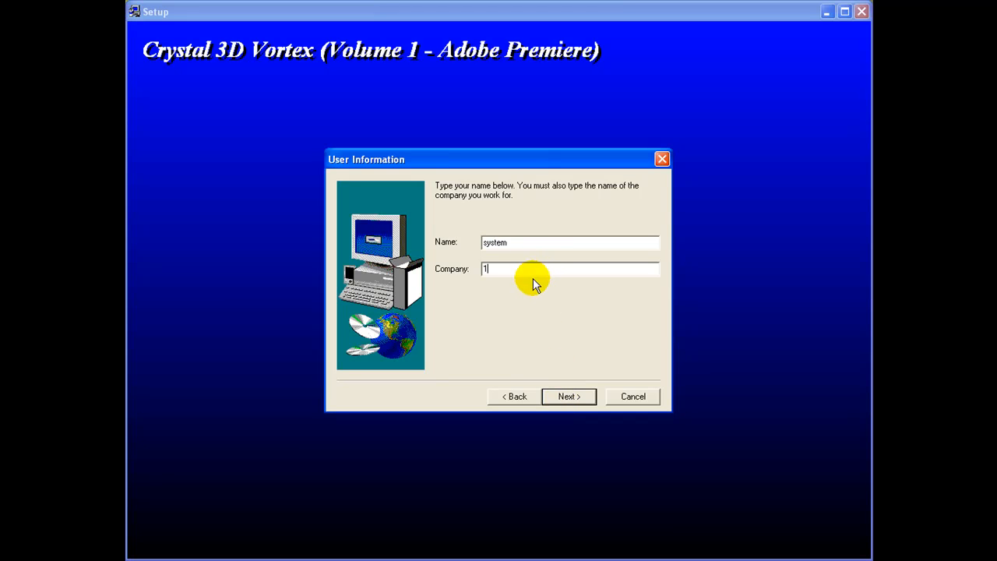
{"action": "type", "text": "2"}
{"action": "left_click", "coordinate": [576, 397]}
{"action": "left_click", "coordinate": [572, 395]}
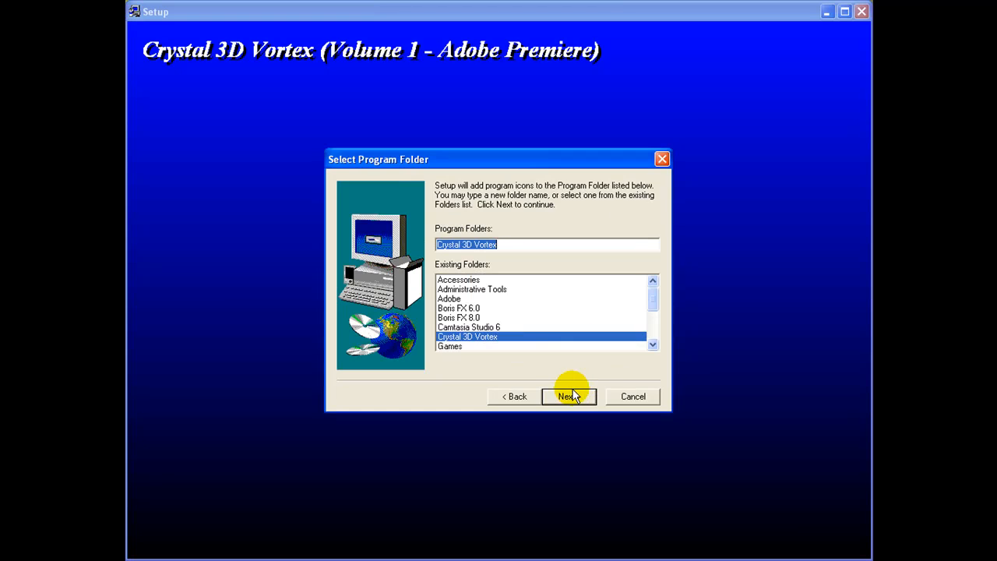
{"action": "left_click", "coordinate": [568, 396]}
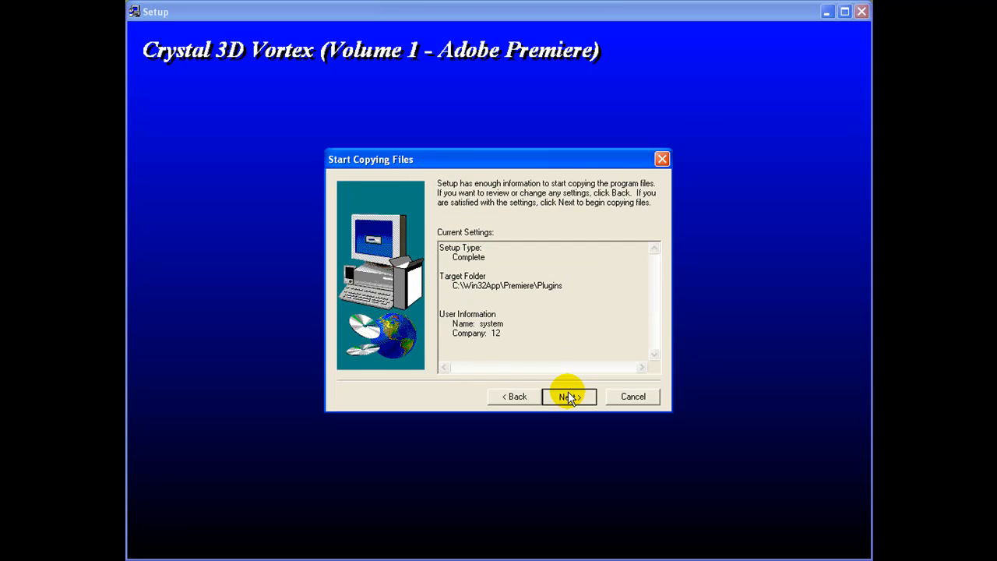
{"action": "left_click", "coordinate": [568, 396]}
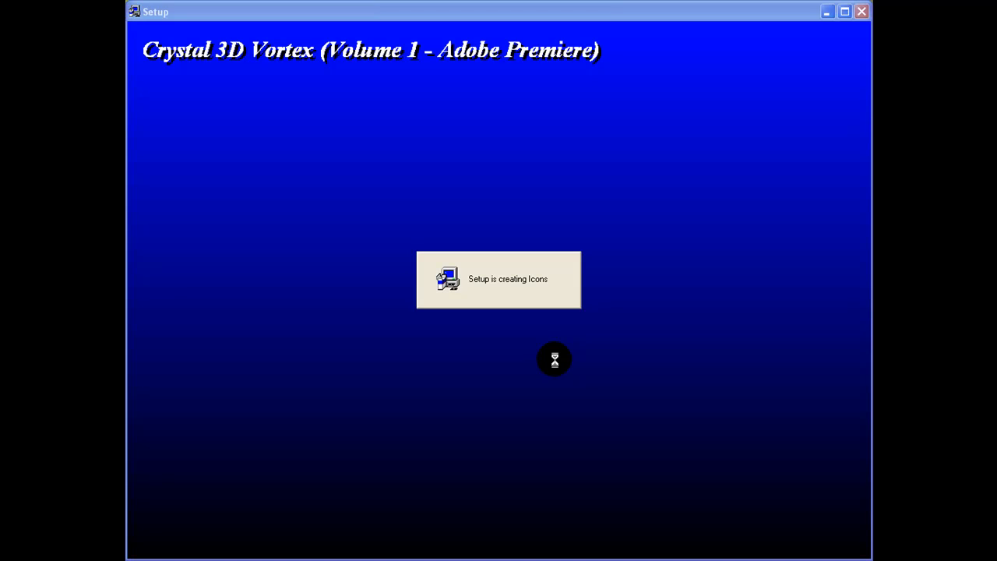
{"action": "left_click", "coordinate": [566, 395]}
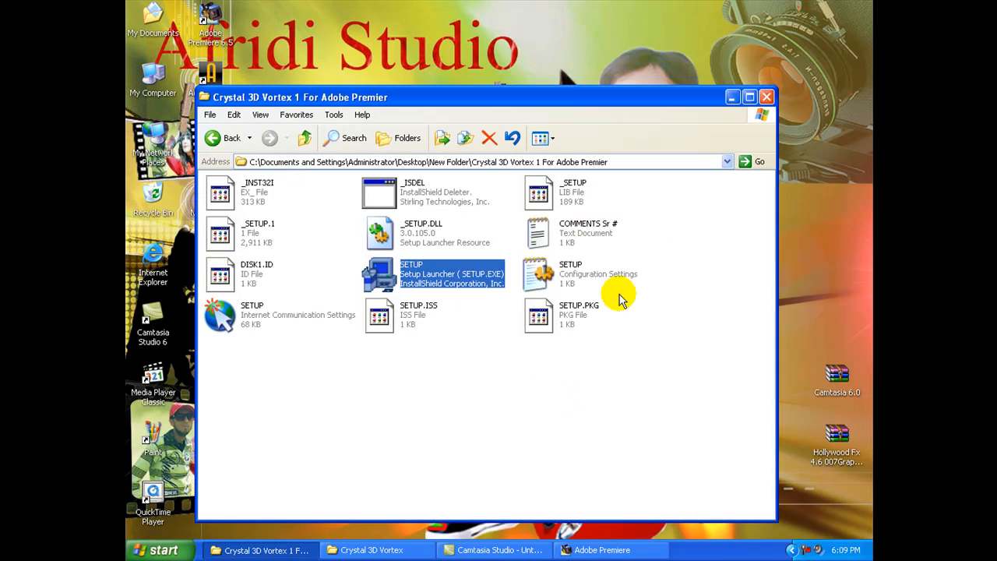
Step: Launch Setup.exe from the Setup folder inside the Ligo Mpeg Encoder for Adobe Premiere 6.5 archive in New Folder
{"action": "left_click", "coordinate": [215, 139]}
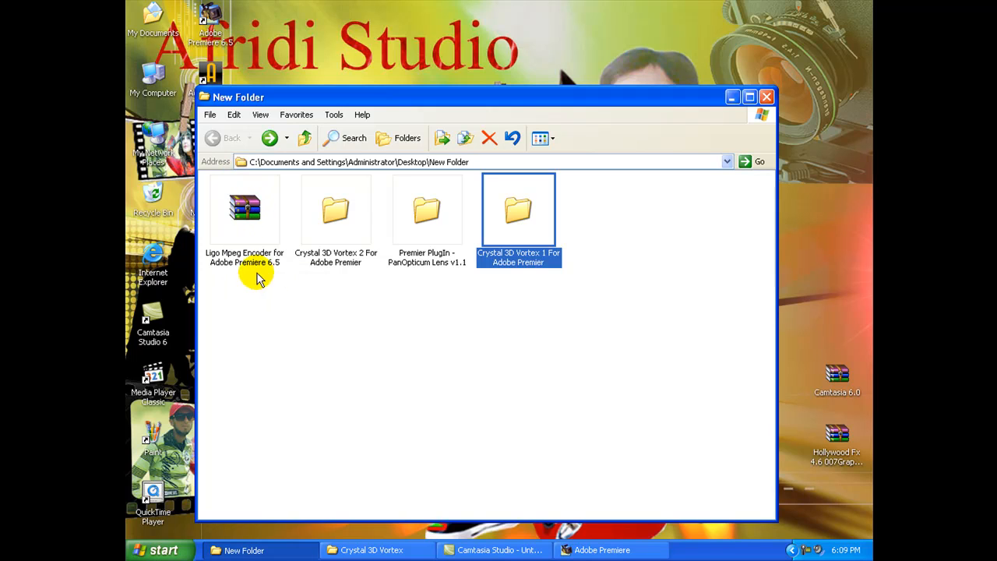
{"action": "left_click", "coordinate": [242, 226]}
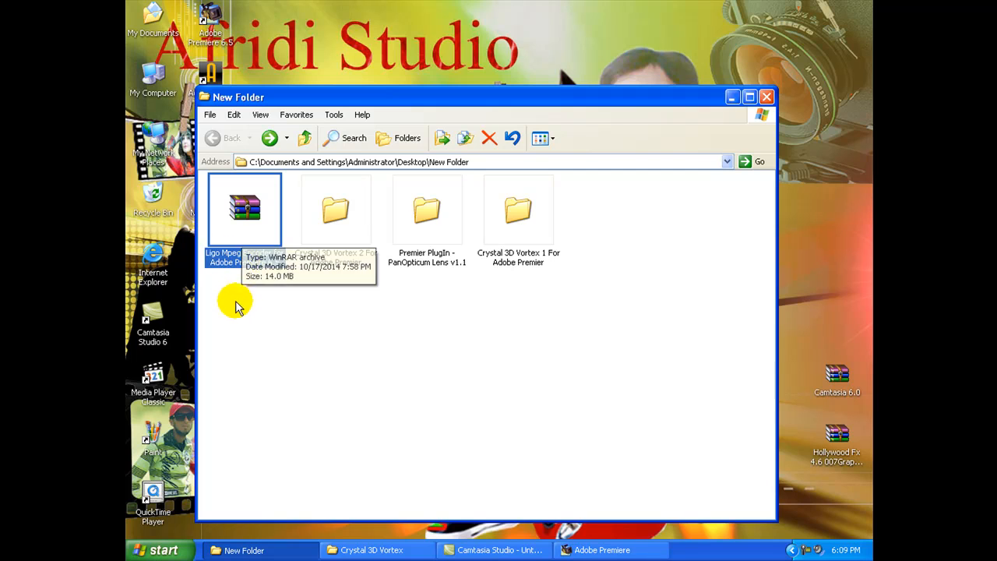
{"action": "double_click", "coordinate": [233, 238]}
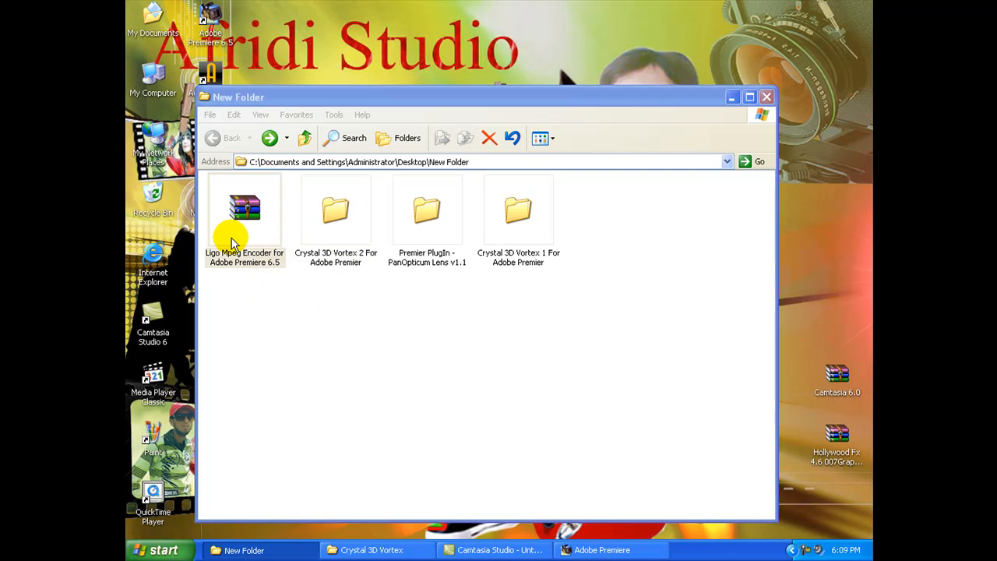
{"action": "double_click", "coordinate": [265, 265]}
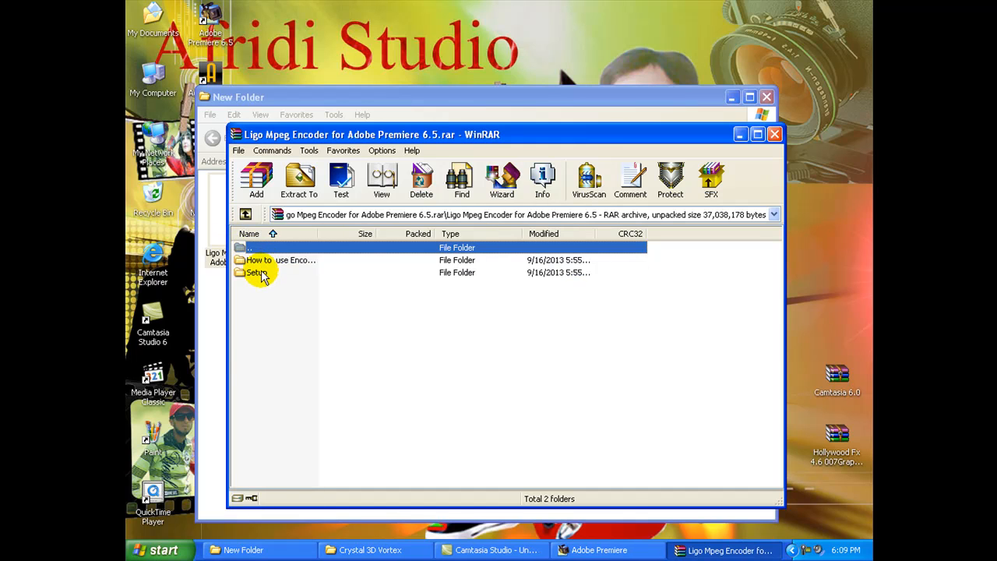
{"action": "double_click", "coordinate": [260, 272]}
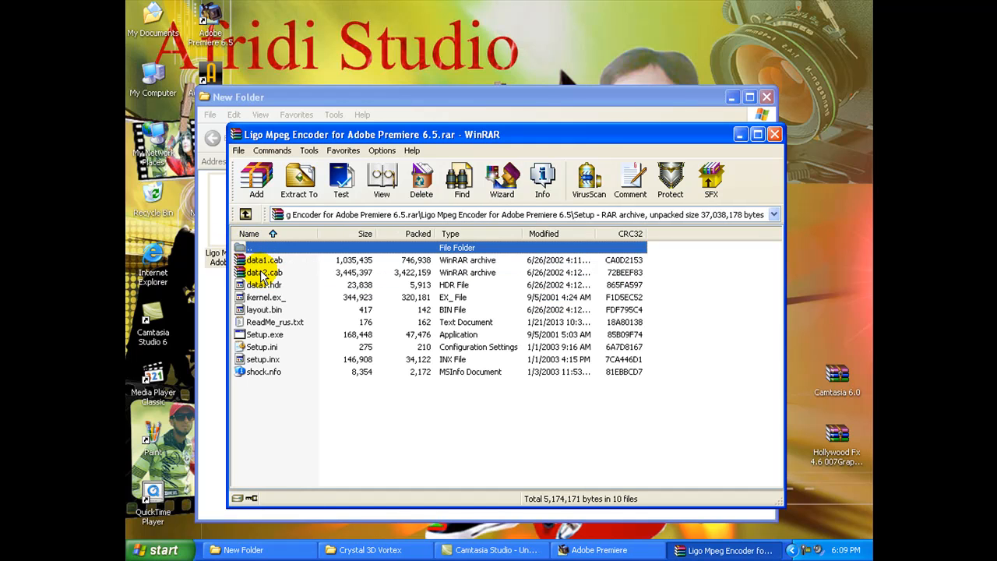
{"action": "double_click", "coordinate": [263, 337]}
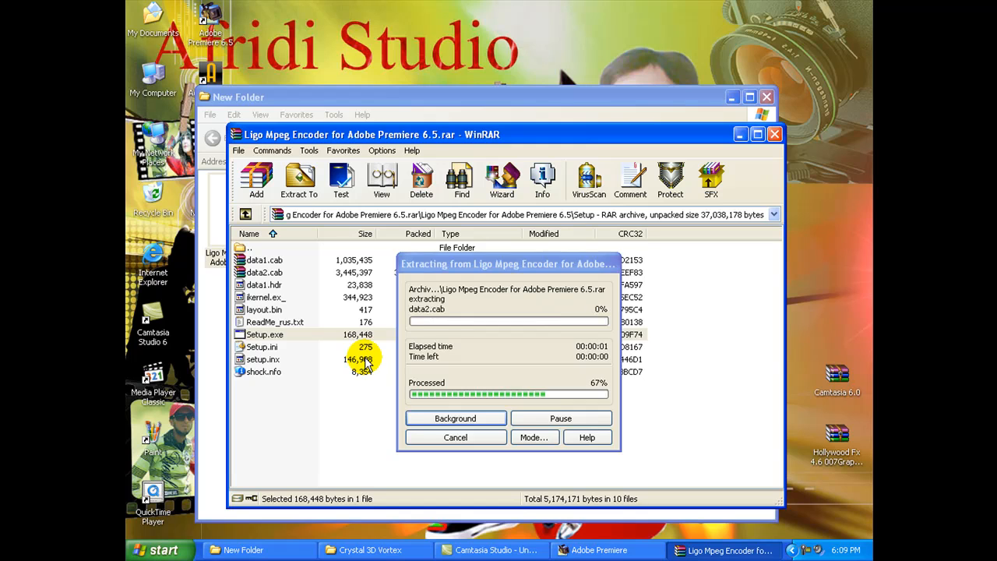
{"action": "left_click", "coordinate": [508, 314]}
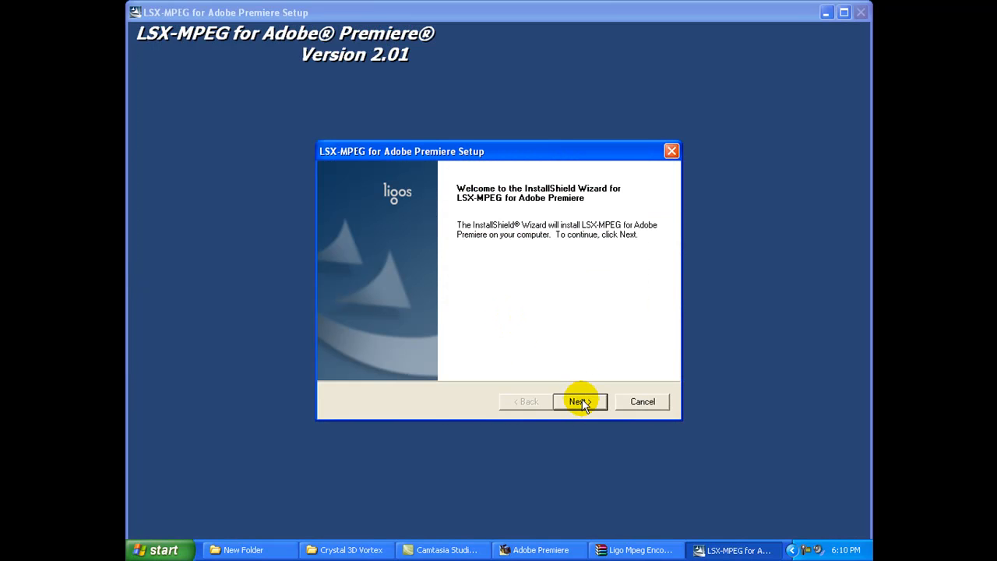
Step: Install LSX-MPEG for Adobe Premiere with the default destination and program folder, finish the setup, and close the archive and New Folder windows
{"action": "left_click", "coordinate": [580, 402]}
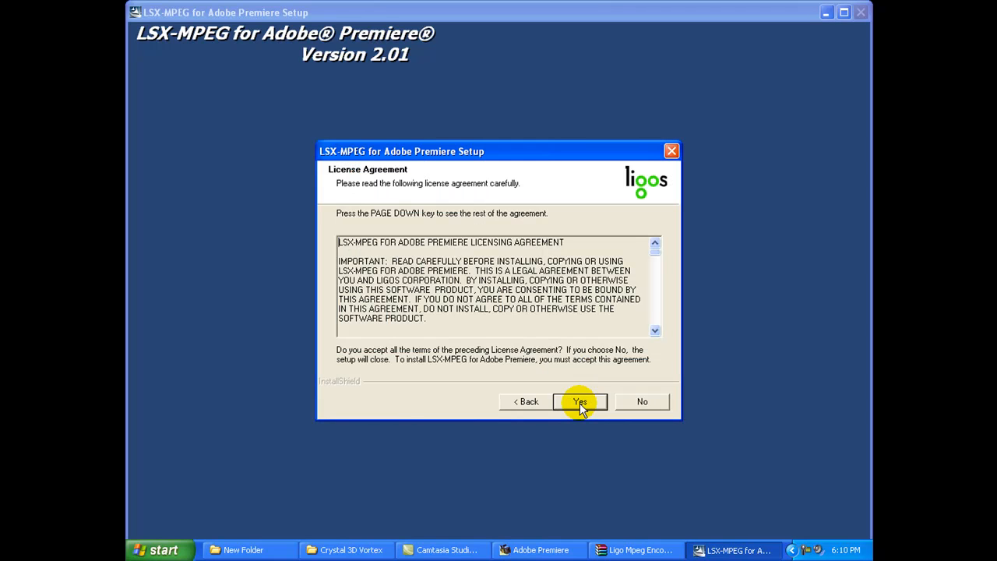
{"action": "left_click", "coordinate": [580, 402]}
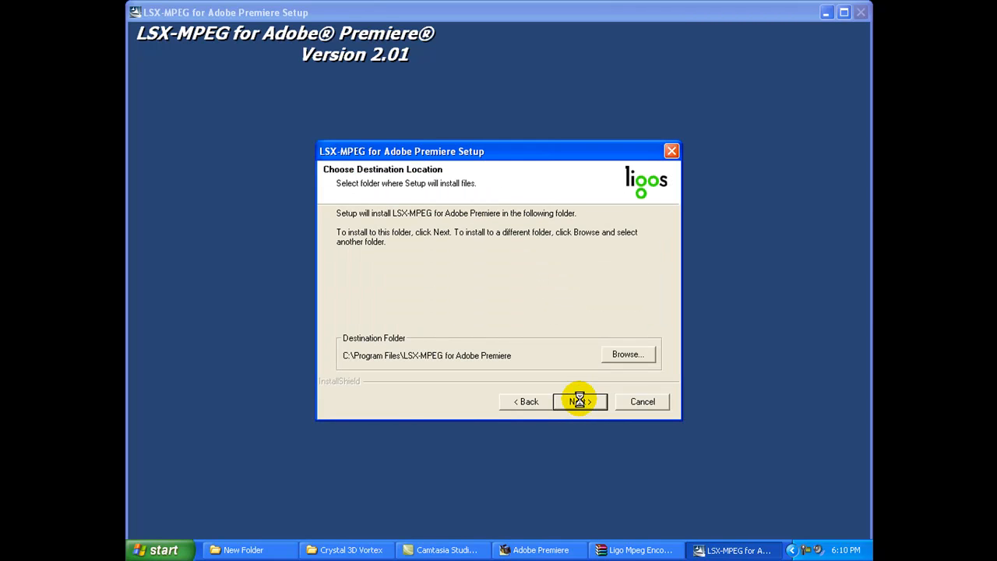
{"action": "left_click", "coordinate": [580, 403]}
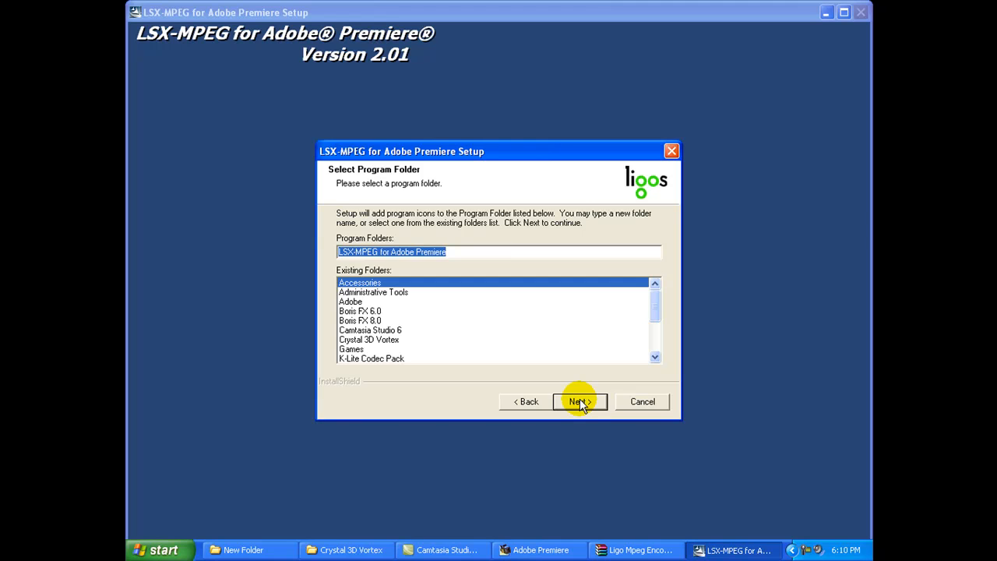
{"action": "left_click", "coordinate": [580, 403]}
{"action": "left_click", "coordinate": [579, 403]}
{"action": "left_click", "coordinate": [580, 403]}
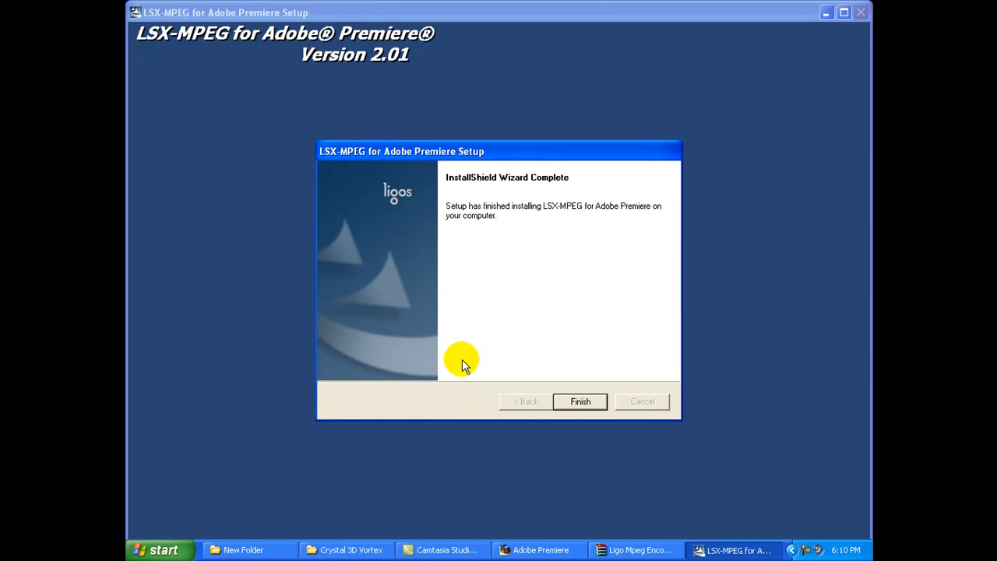
{"action": "left_click", "coordinate": [580, 402]}
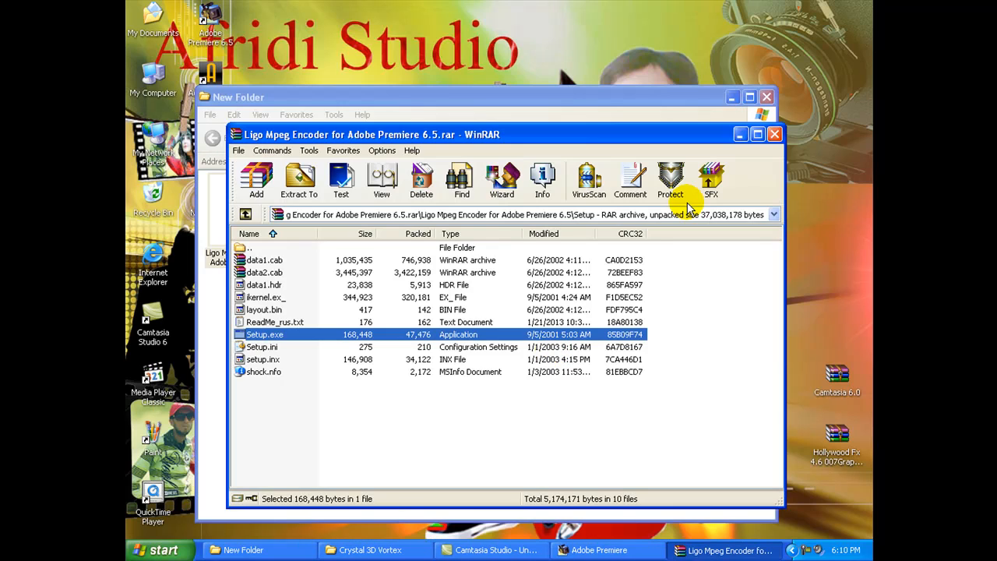
{"action": "left_click", "coordinate": [775, 134]}
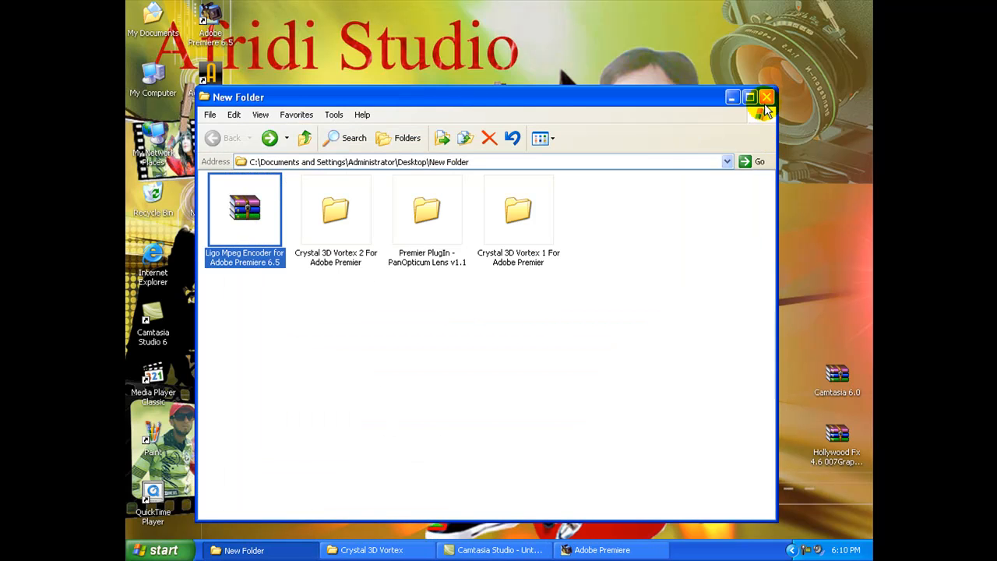
{"action": "left_click", "coordinate": [767, 96]}
Step: Restart Adobe Premiere without saving Untitled1.ppj and load the DV - NTSC Real-time Preview Standard 32kHz preset
{"action": "left_click", "coordinate": [491, 550]}
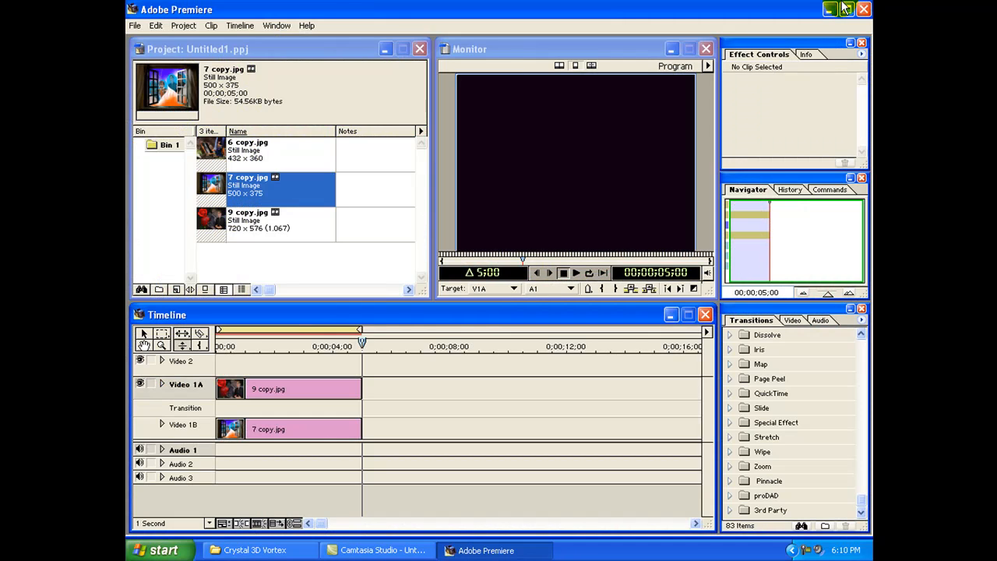
{"action": "left_click", "coordinate": [863, 10]}
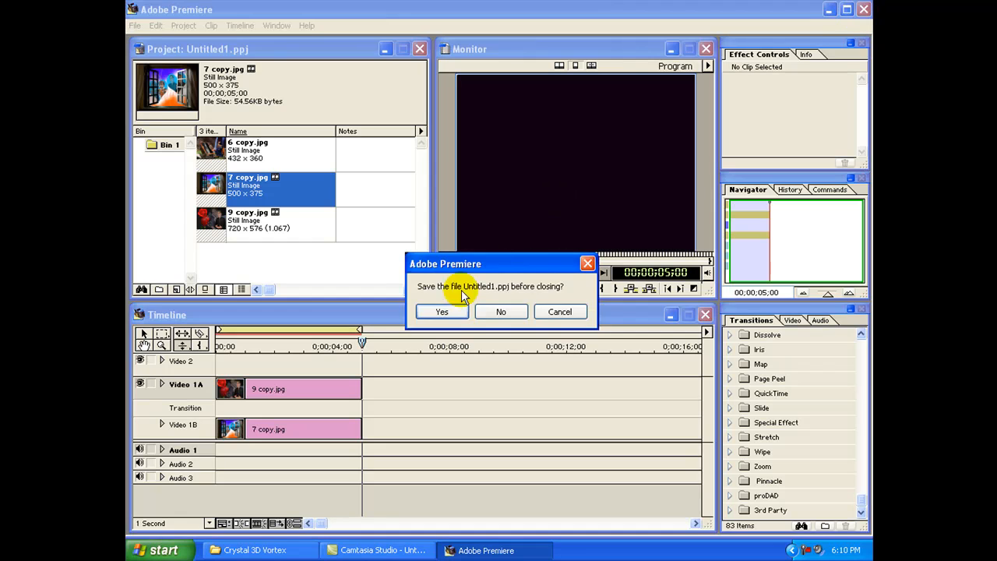
{"action": "left_click", "coordinate": [508, 311]}
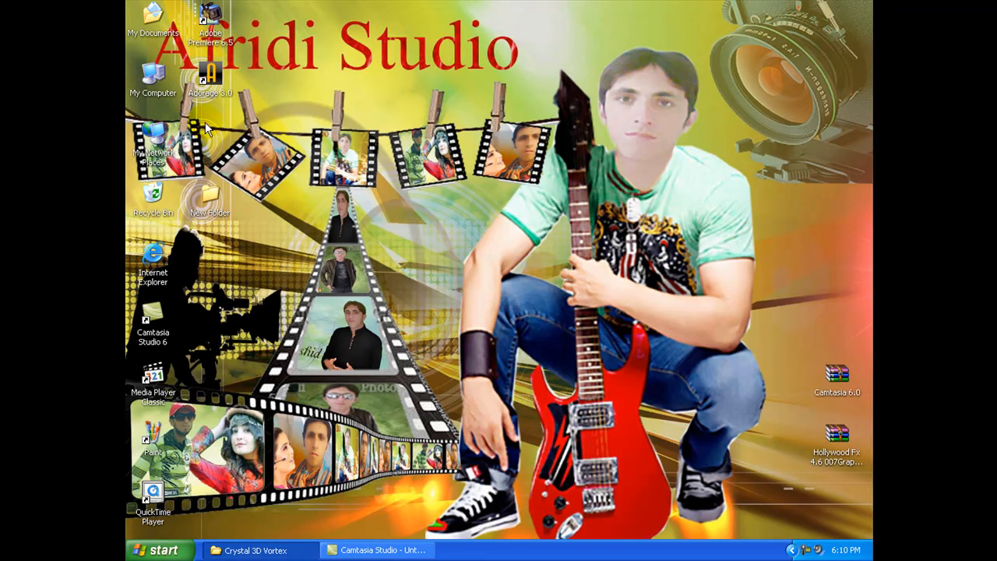
{"action": "double_click", "coordinate": [217, 31]}
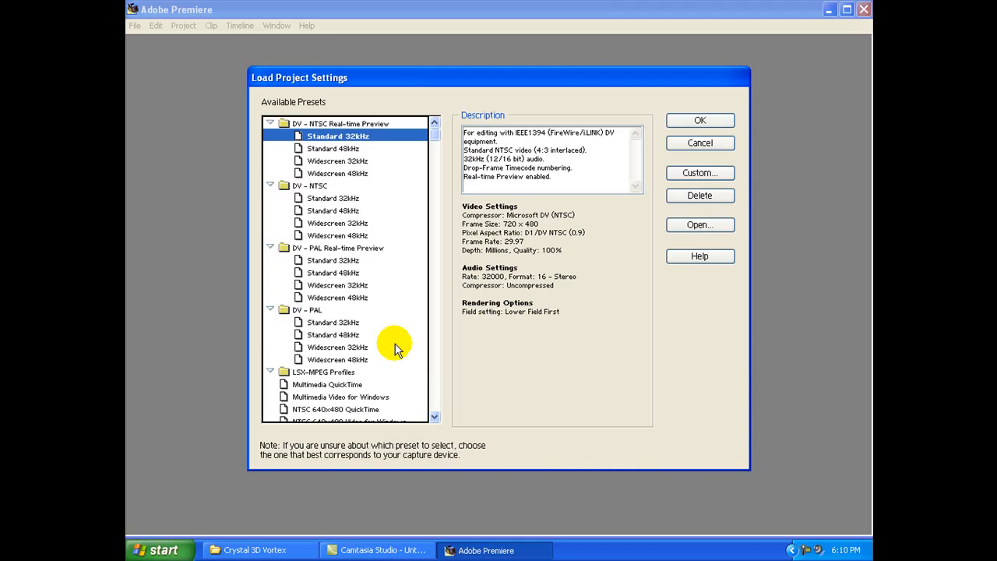
{"action": "left_click", "coordinate": [706, 122]}
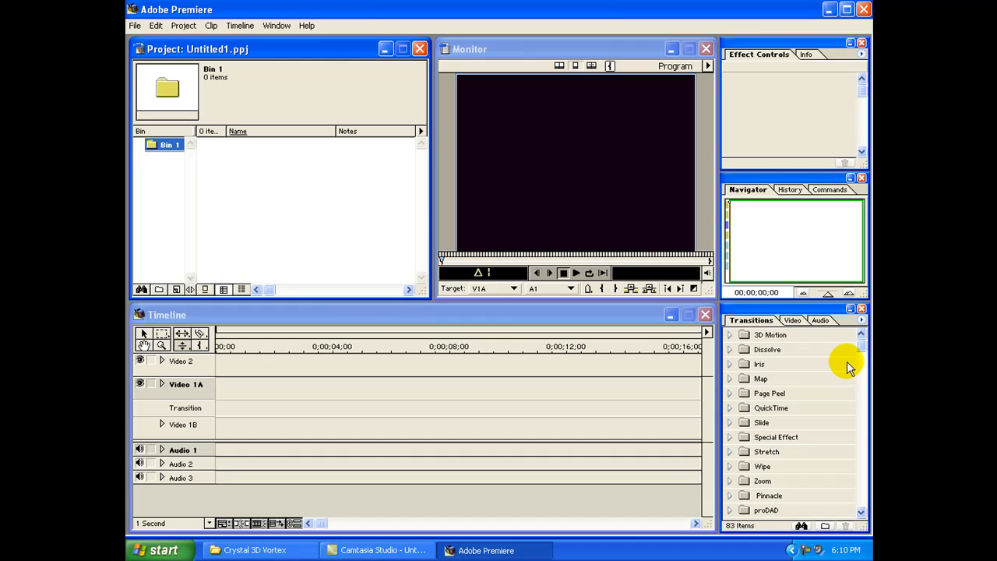
Step: Examine the 3rd Party transitions and the video effect folders, including Pixelate and Adjust
{"action": "left_click_drag", "start_coordinate": [858, 350], "coordinate": [859, 508]}
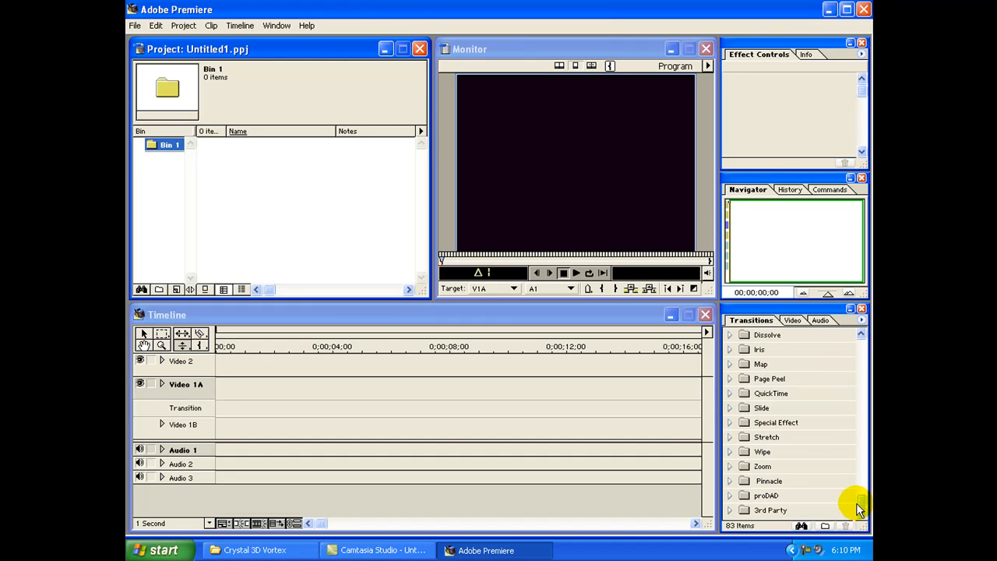
{"action": "left_click", "coordinate": [729, 510]}
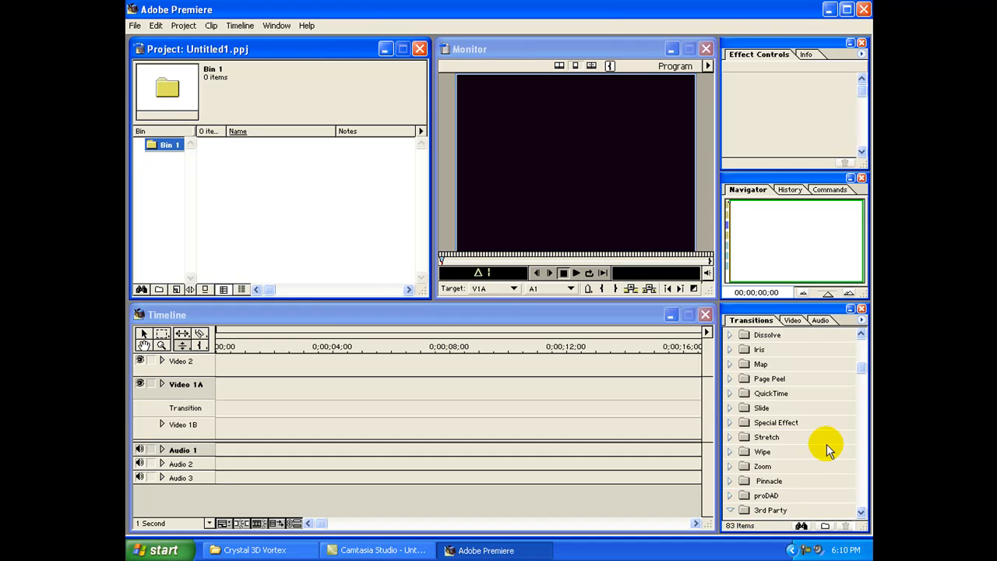
{"action": "left_click_drag", "start_coordinate": [863, 374], "coordinate": [860, 512]}
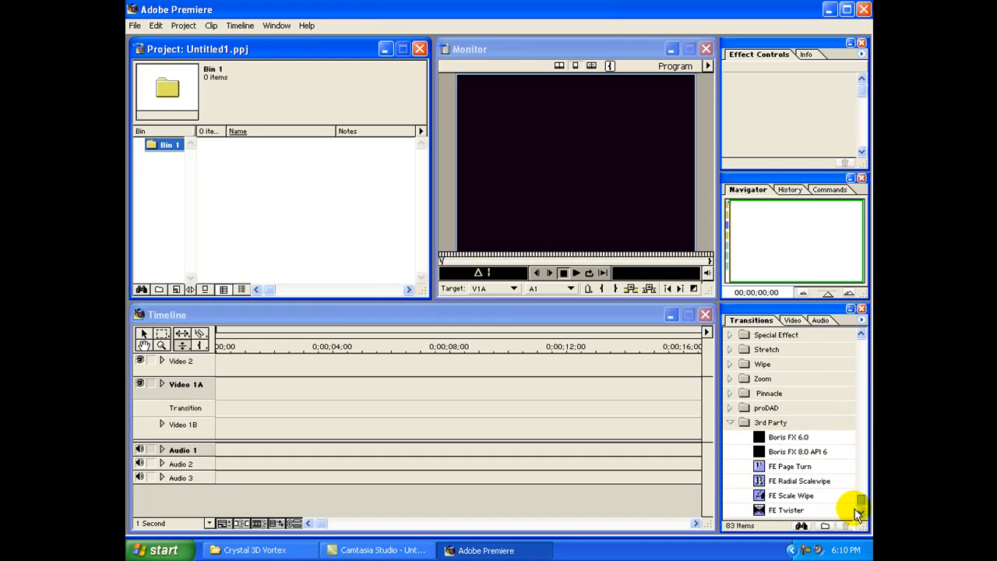
{"action": "left_click", "coordinate": [732, 422]}
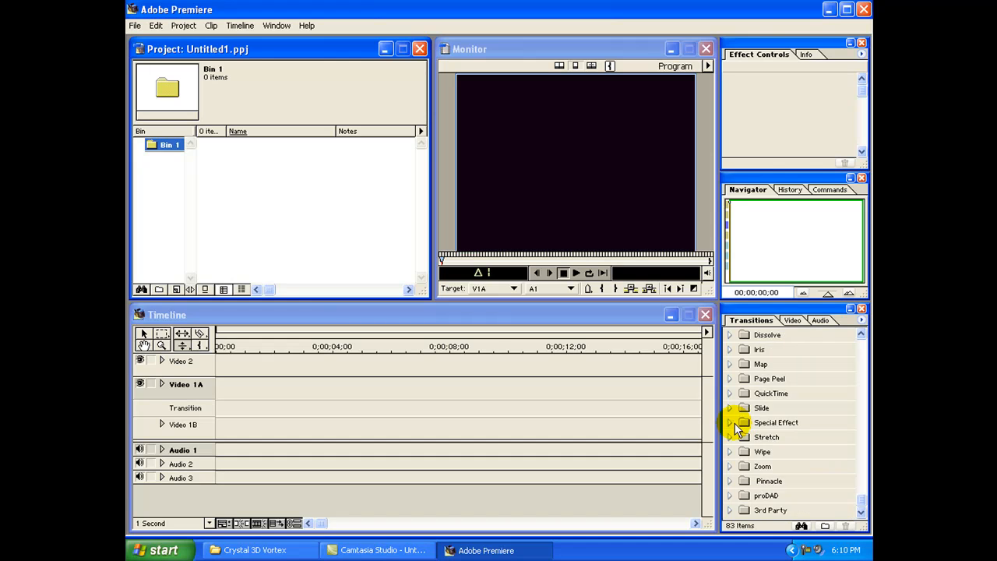
{"action": "left_click", "coordinate": [800, 320]}
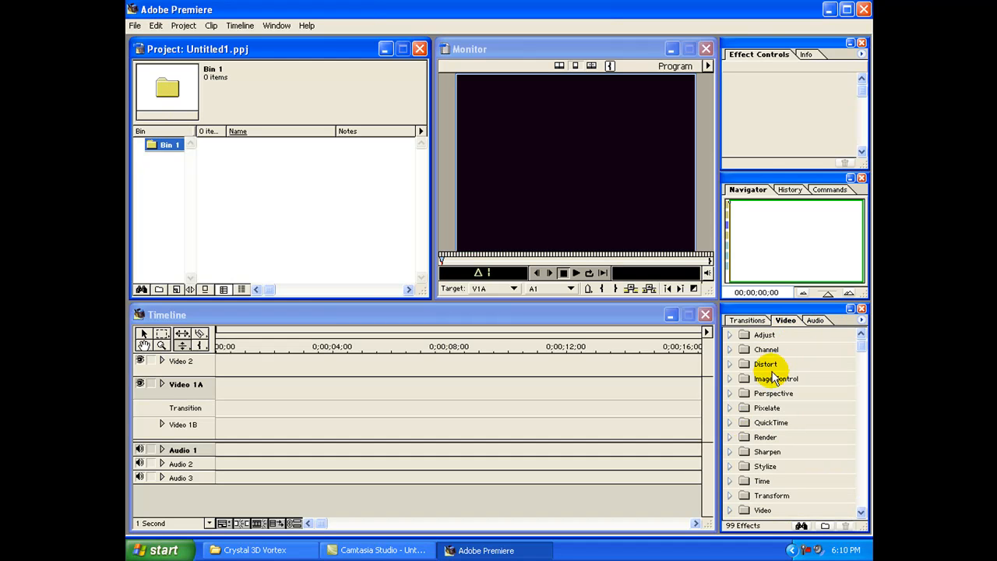
{"action": "double_click", "coordinate": [760, 409]}
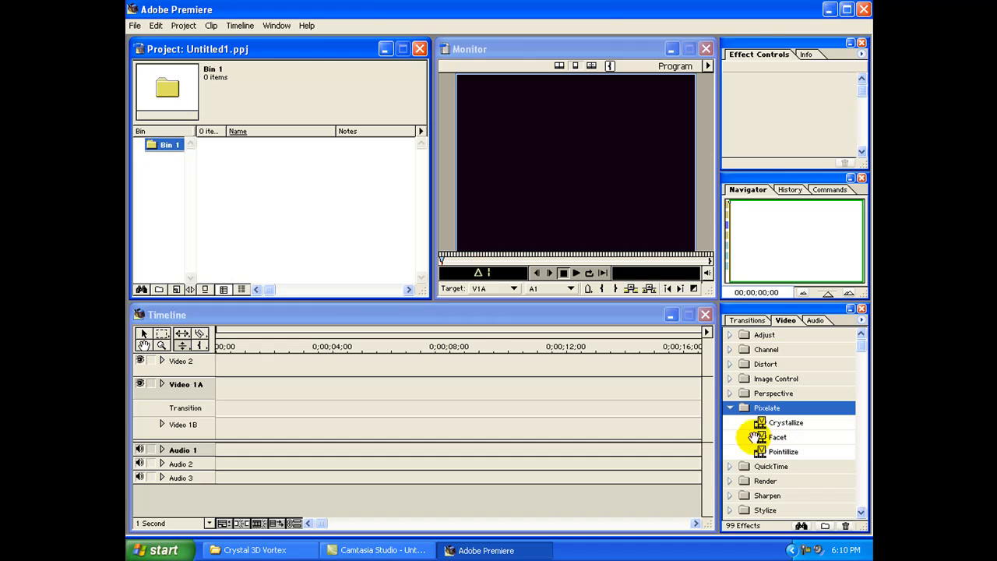
{"action": "left_click", "coordinate": [731, 408]}
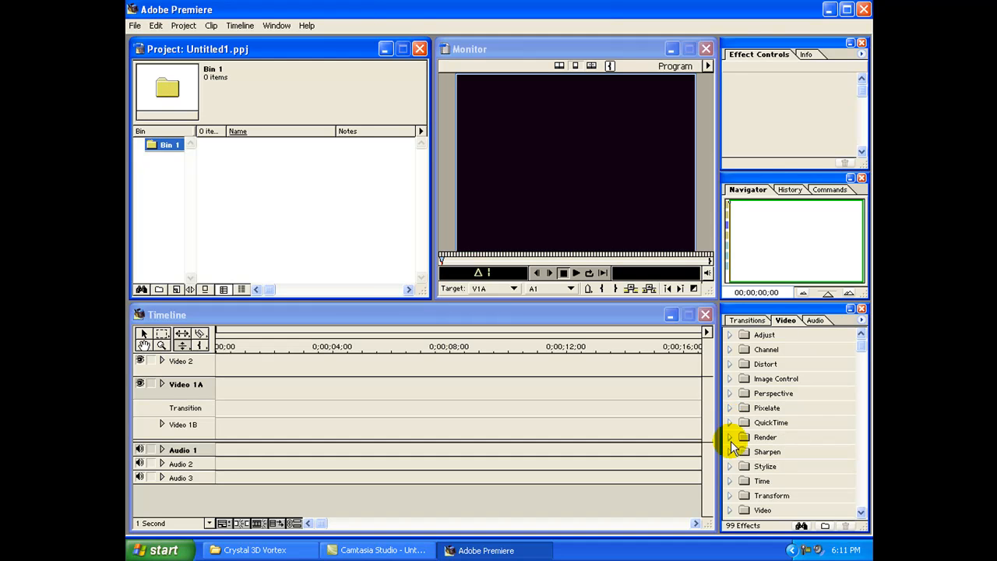
{"action": "mouse_move", "coordinate": [860, 342]}
{"action": "left_mouse_down"}
{"action": "mouse_move", "coordinate": [861, 511]}
{"action": "mouse_move", "coordinate": [862, 334]}
{"action": "left_mouse_up"}
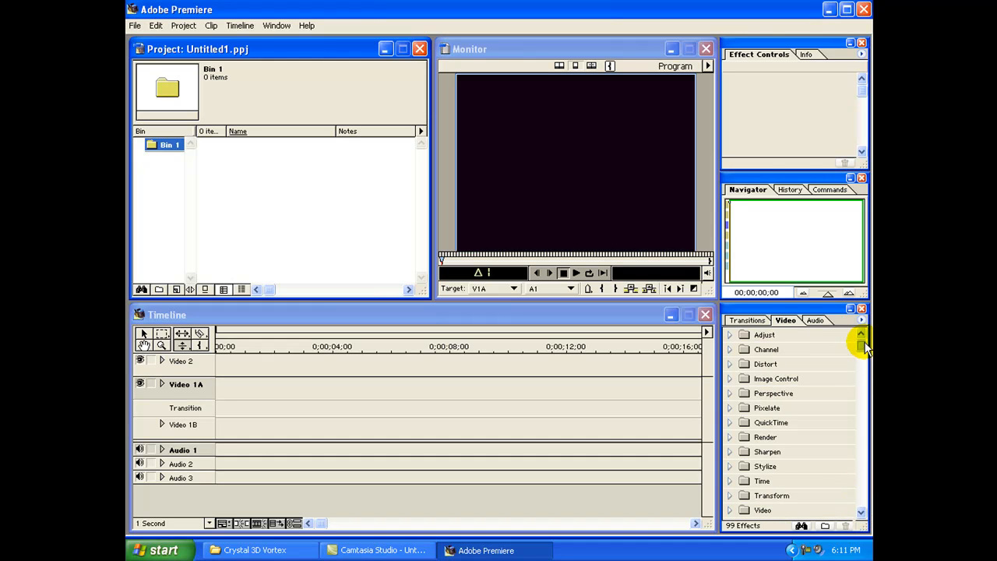
{"action": "double_click", "coordinate": [764, 338]}
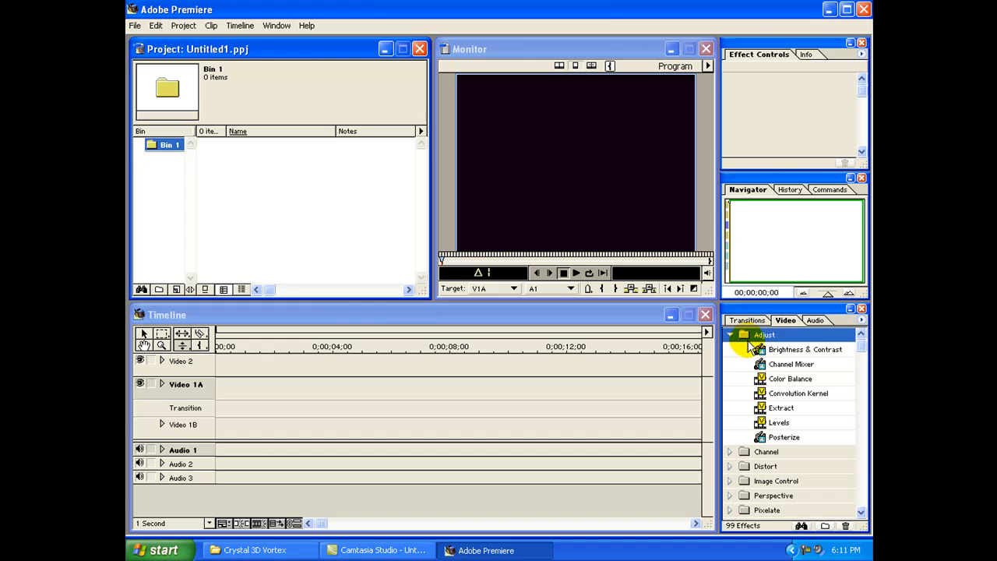
{"action": "double_click", "coordinate": [750, 340]}
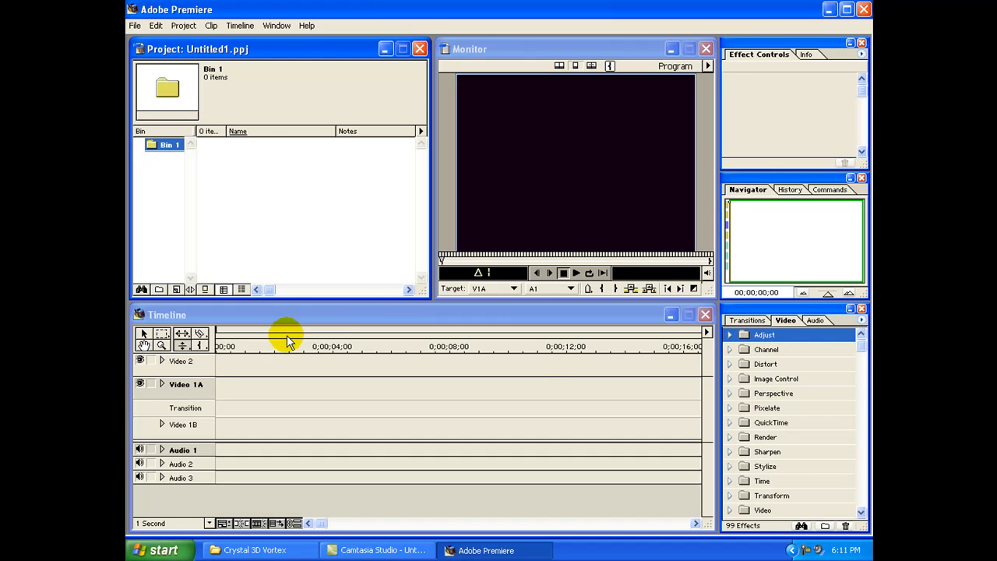
Step: Import the images _0003 copy.jpg and 1 copy.jpg from New Folder (2) into Bin 1
{"action": "left_click", "coordinate": [308, 205]}
{"action": "double_click", "coordinate": [308, 205]}
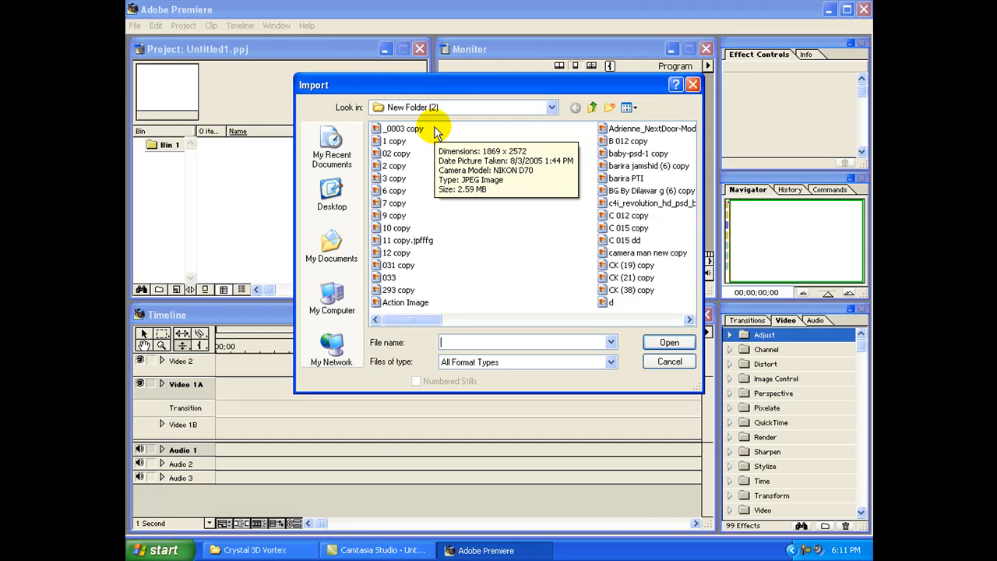
{"action": "left_click_drag", "start_coordinate": [434, 132], "coordinate": [393, 149]}
{"action": "left_click", "coordinate": [649, 344]}
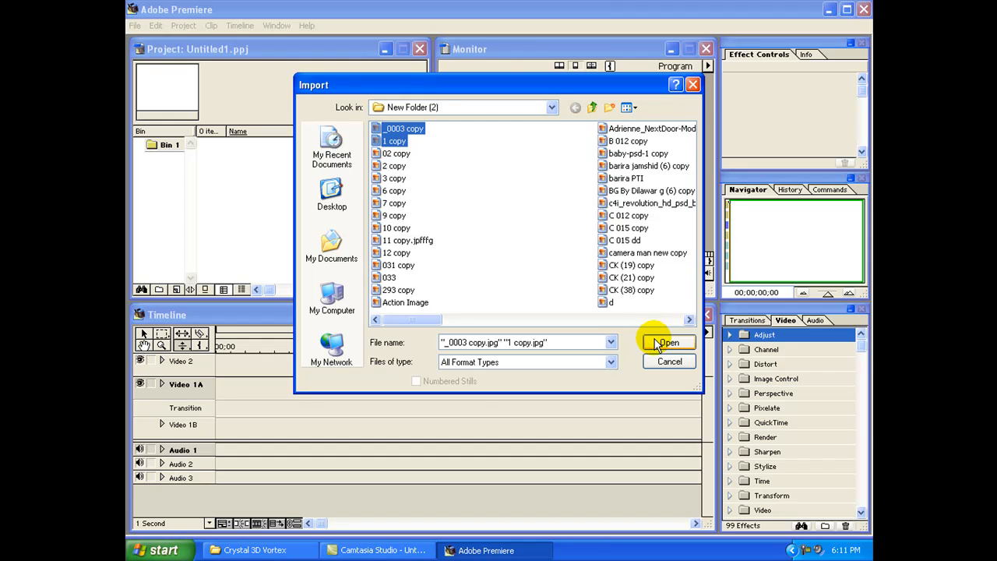
{"action": "left_click", "coordinate": [653, 345]}
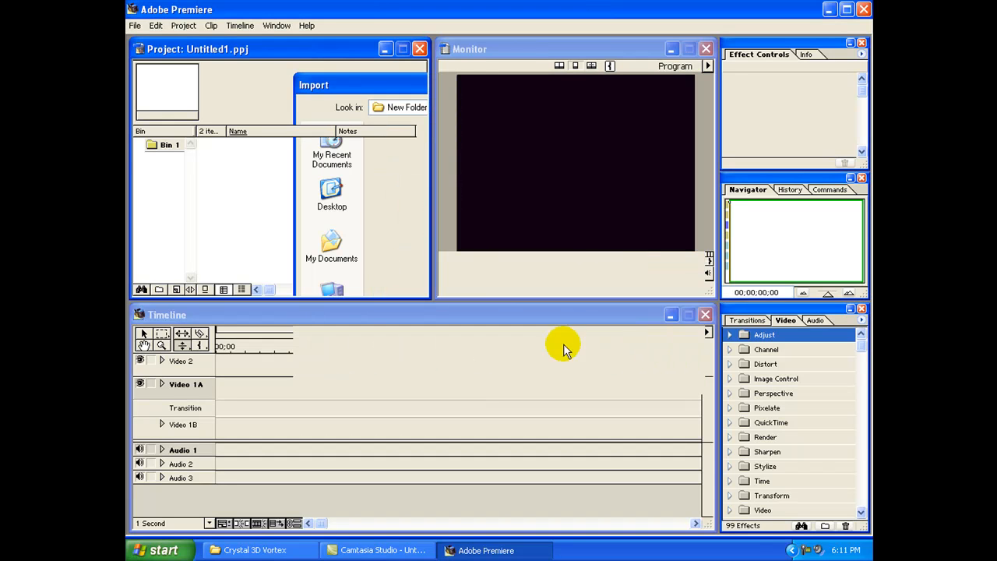
Step: Place 1 copy.jpg at the start of Video 1A and _0003 copy.jpg above it on Video 2
{"action": "left_click_drag", "start_coordinate": [223, 185], "coordinate": [247, 379]}
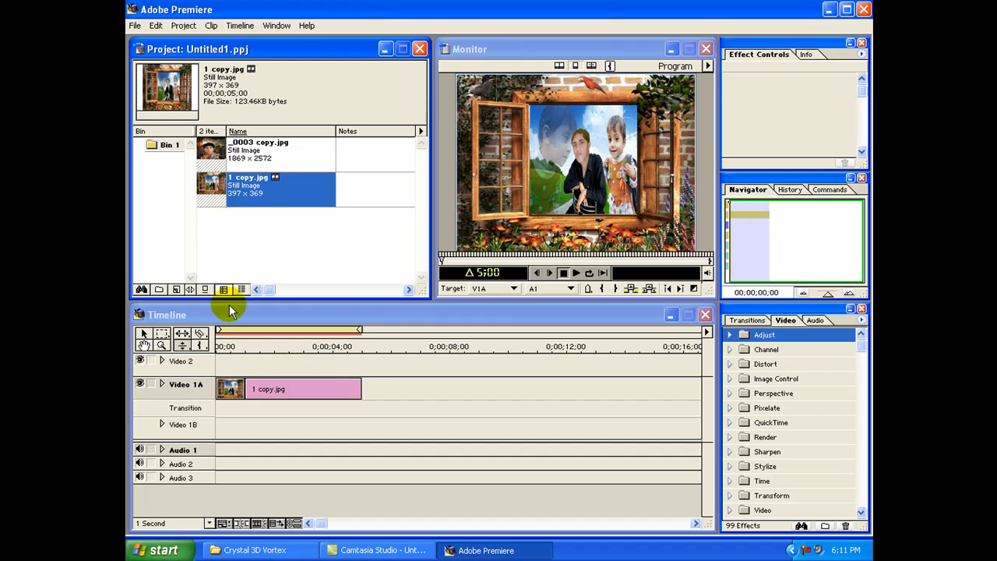
{"action": "left_click", "coordinate": [214, 156]}
{"action": "left_click_drag", "start_coordinate": [241, 307], "coordinate": [244, 369]}
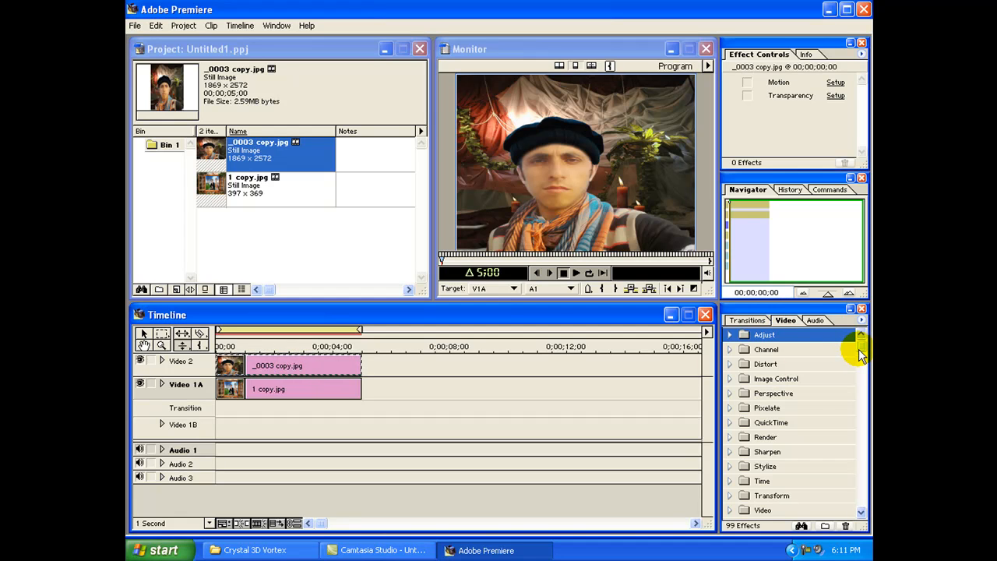
Step: Apply the 3rd Party effect FE Pixel Polly with its default settings to the _0003 copy.jpg clip on Video 2
{"action": "left_click_drag", "start_coordinate": [860, 354], "coordinate": [865, 456]}
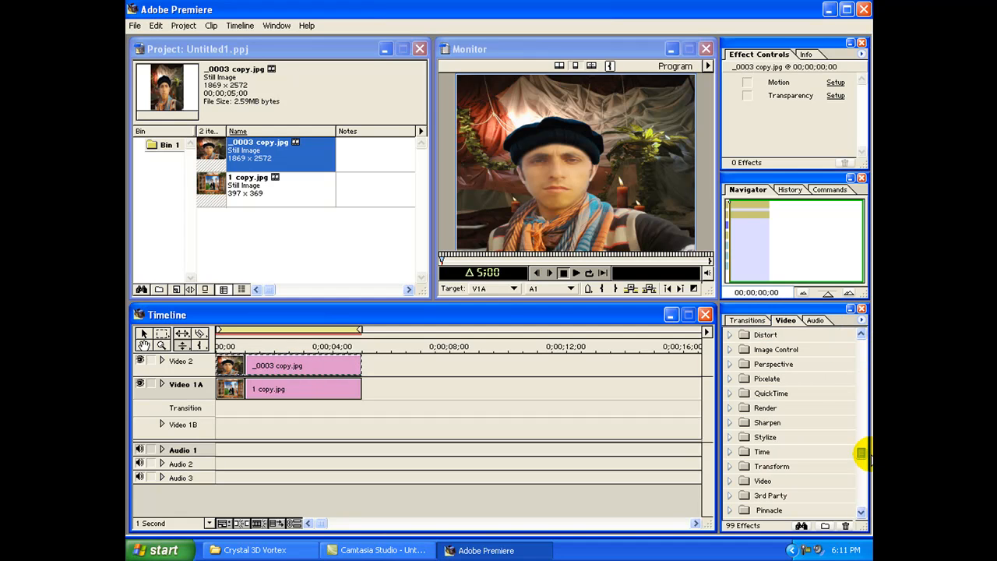
{"action": "left_click", "coordinate": [729, 496]}
{"action": "left_click_drag", "start_coordinate": [865, 374], "coordinate": [863, 448]}
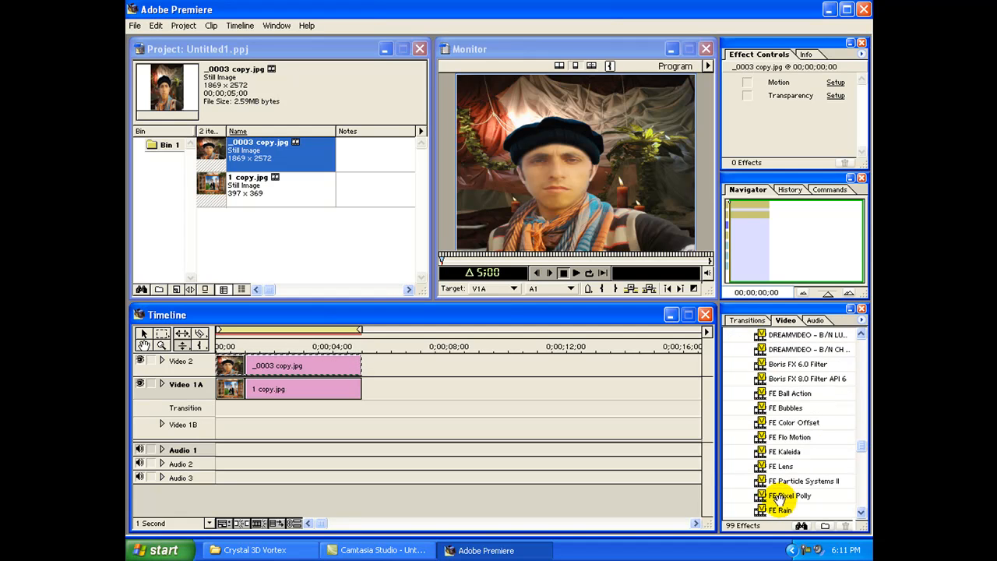
{"action": "left_click_drag", "start_coordinate": [779, 497], "coordinate": [367, 385]}
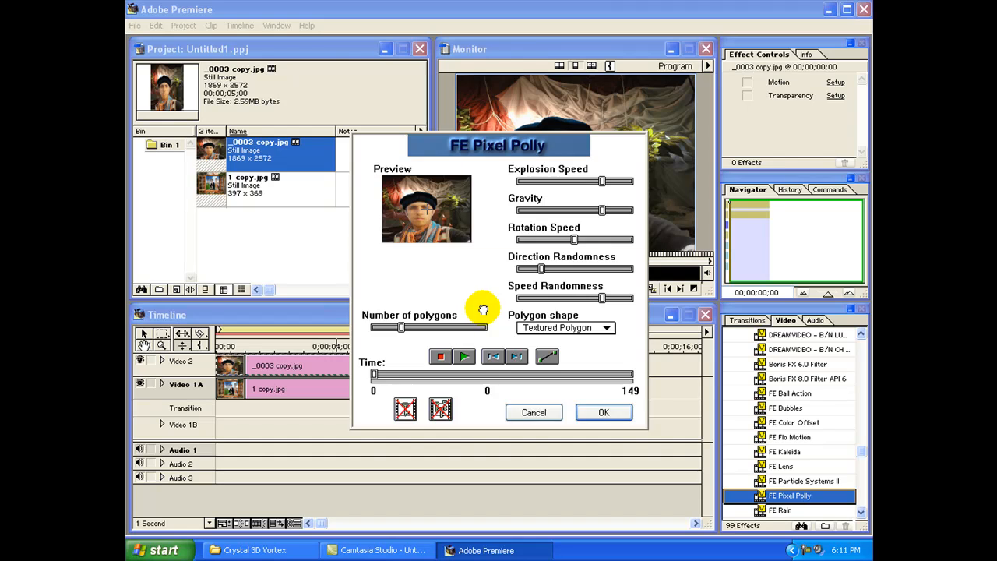
{"action": "key", "text": "Return"}
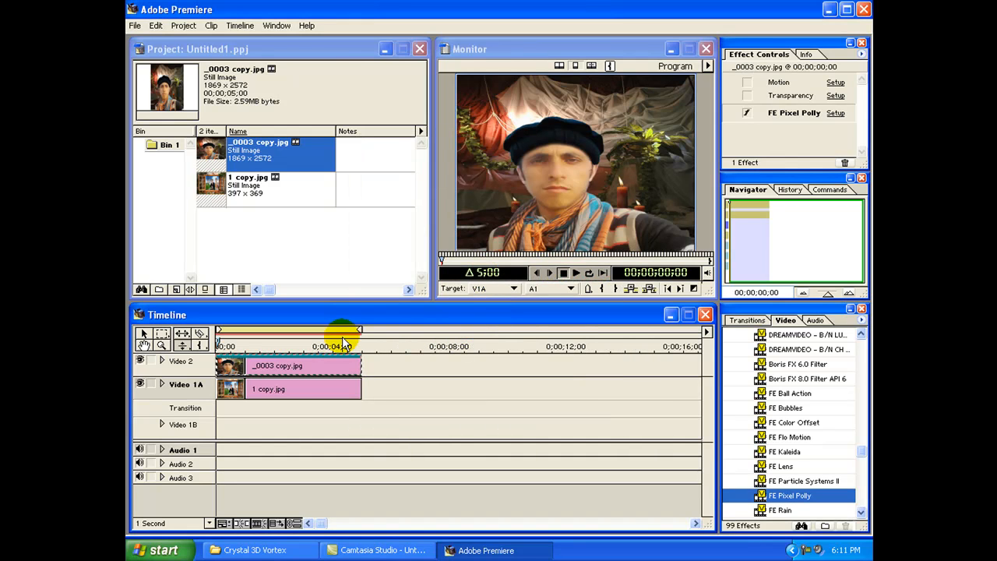
Step: Set FE Pixel Polly's number of polygons to 50 for the _0003 copy.jpg clip and preview the effect on the timeline
{"action": "left_click", "coordinate": [835, 113]}
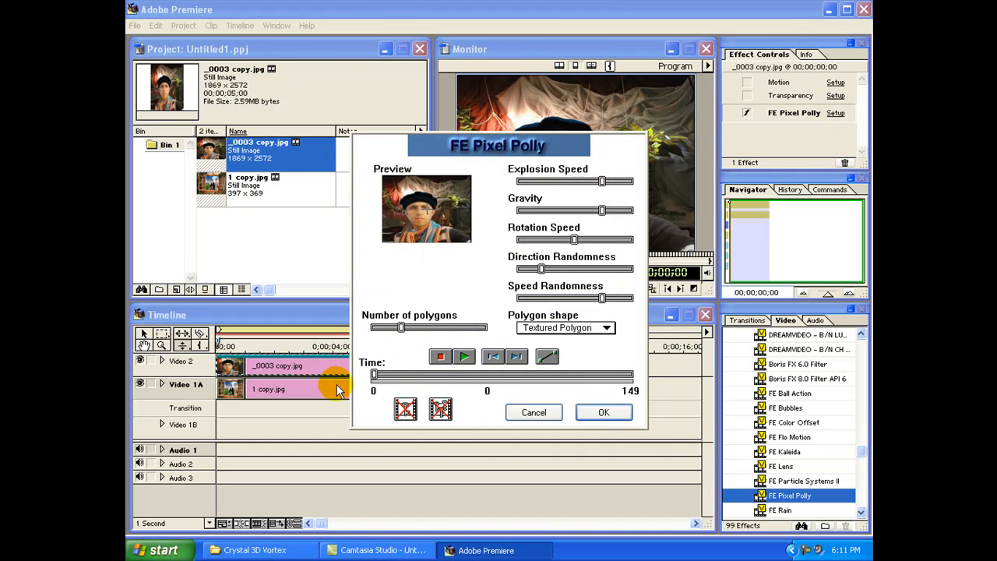
{"action": "left_click", "coordinate": [465, 357]}
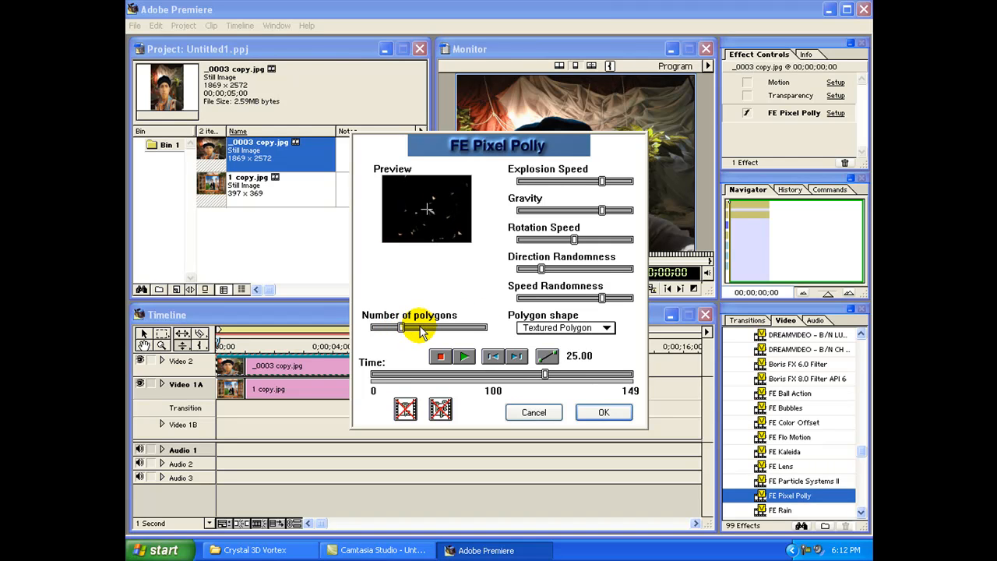
{"action": "left_click_drag", "start_coordinate": [400, 329], "coordinate": [444, 333]}
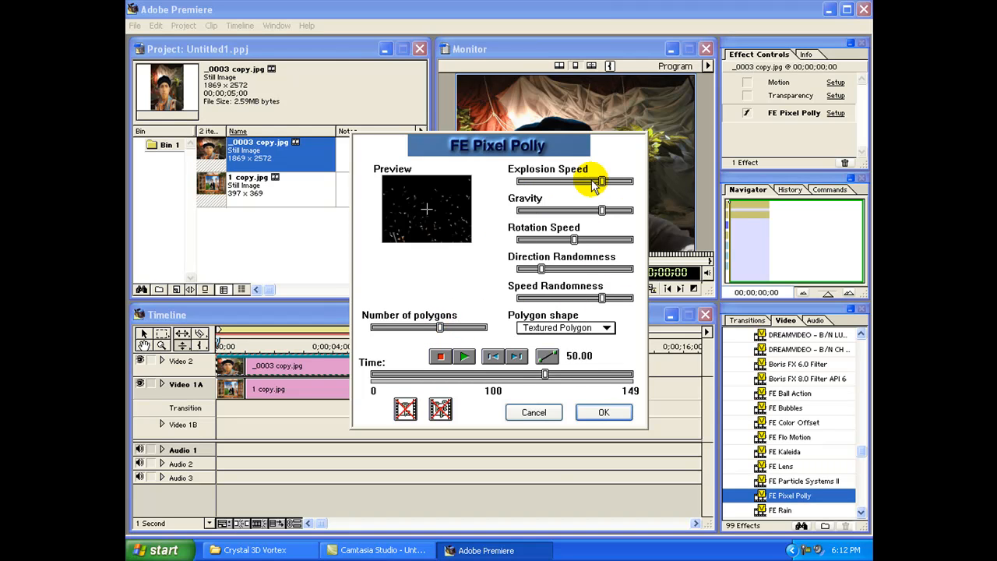
{"action": "left_click", "coordinate": [604, 414]}
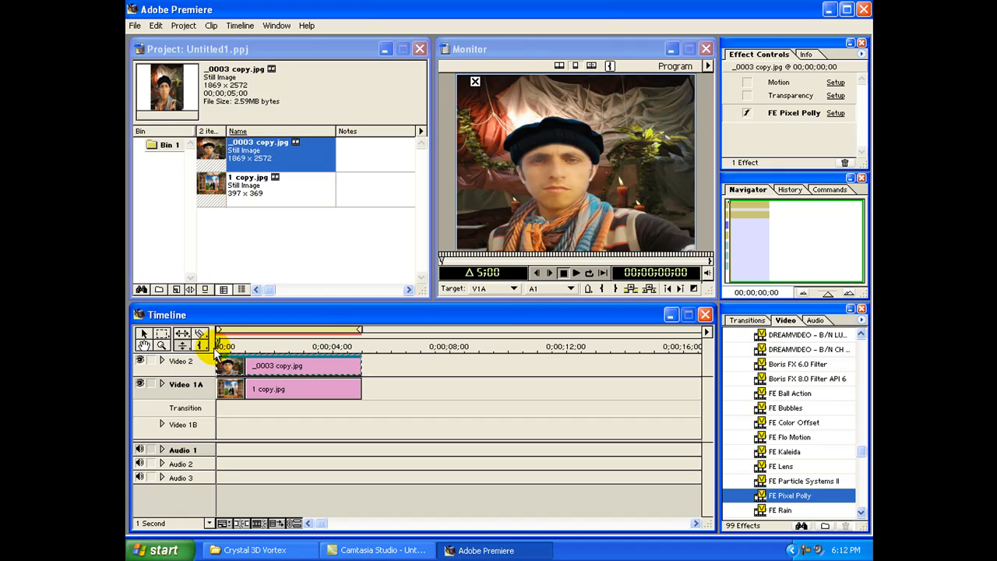
{"action": "key", "text": "space"}
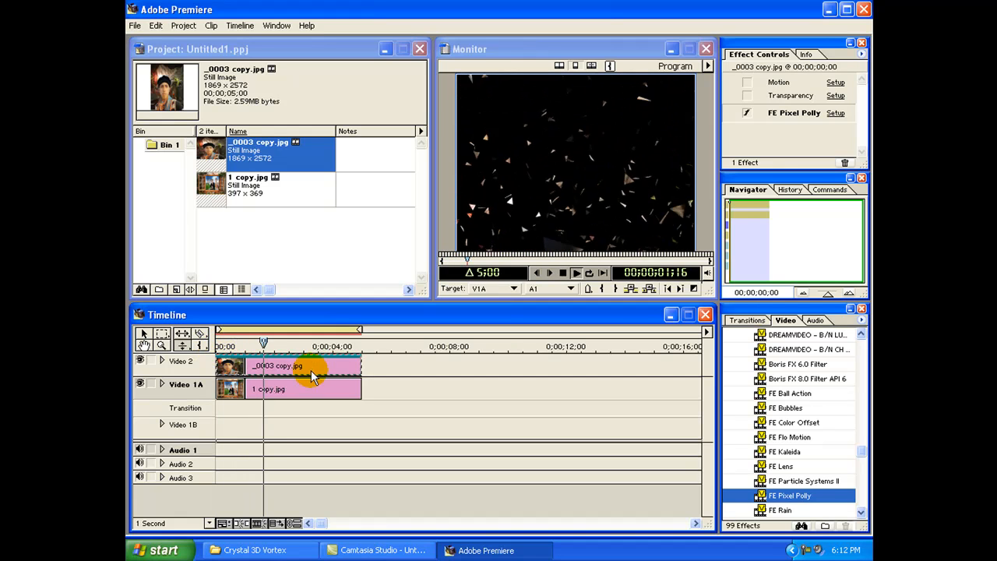
Step: Set the transparency key type of the _0003 copy.jpg clip on Video 2 to Alpha Channel and preview the timeline
{"action": "left_click", "coordinate": [835, 96]}
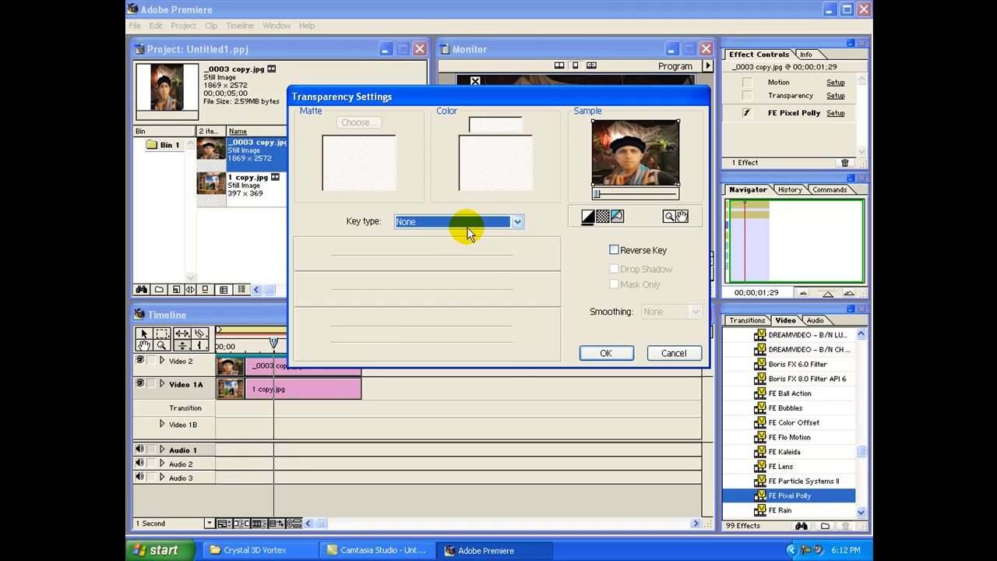
{"action": "left_click", "coordinate": [467, 225]}
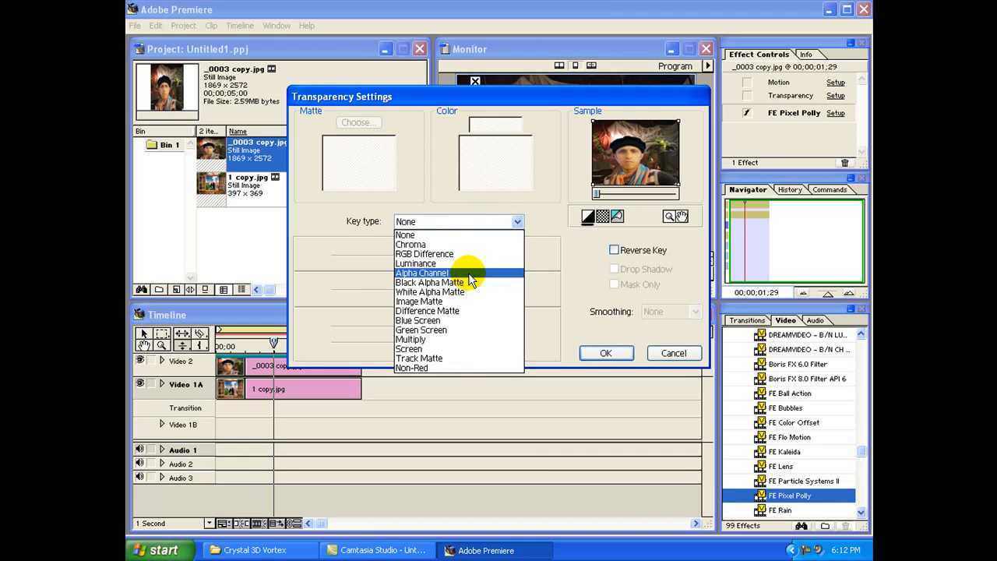
{"action": "left_click", "coordinate": [467, 273]}
{"action": "left_click", "coordinate": [223, 340]}
{"action": "key", "text": "space"}
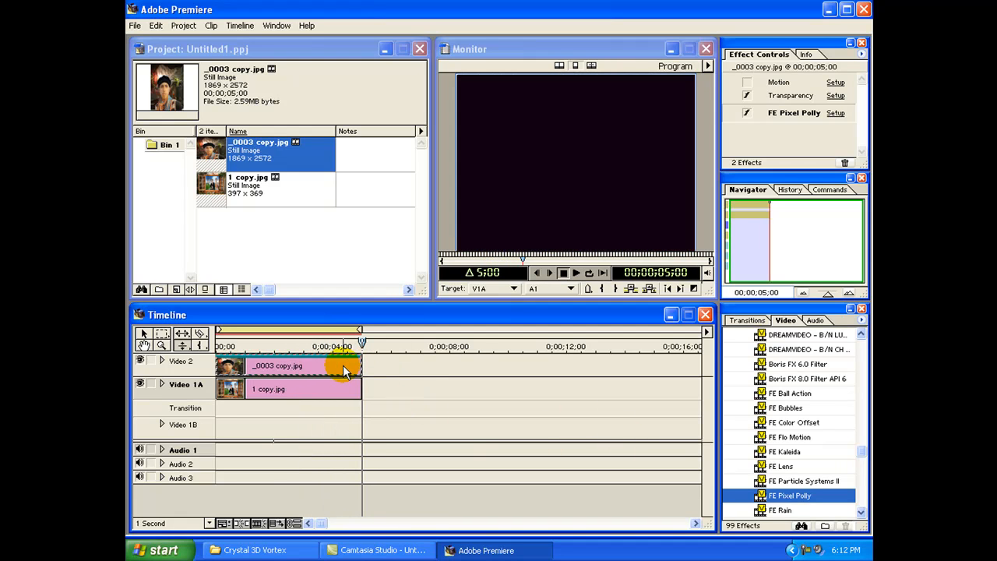
Step: Delete the Video 2 clip and apply ViviClip Video Filters 2 to 1 copy.jpg with colour offset saturation 58.9 and hue 227.4
{"action": "key", "text": "Delete"}
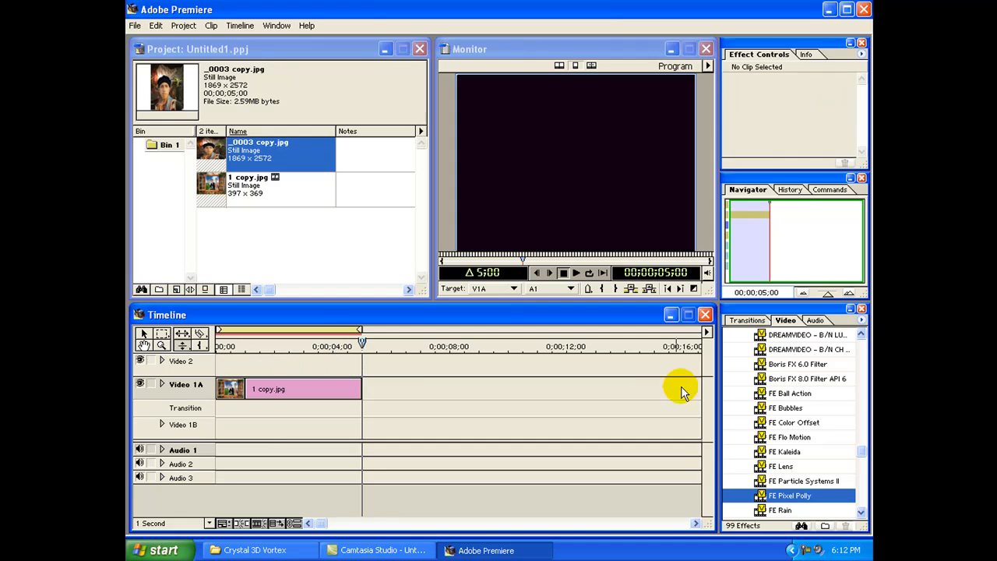
{"action": "left_click", "coordinate": [862, 335]}
{"action": "left_click", "coordinate": [861, 335]}
{"action": "left_click_drag", "start_coordinate": [810, 349], "coordinate": [325, 387]}
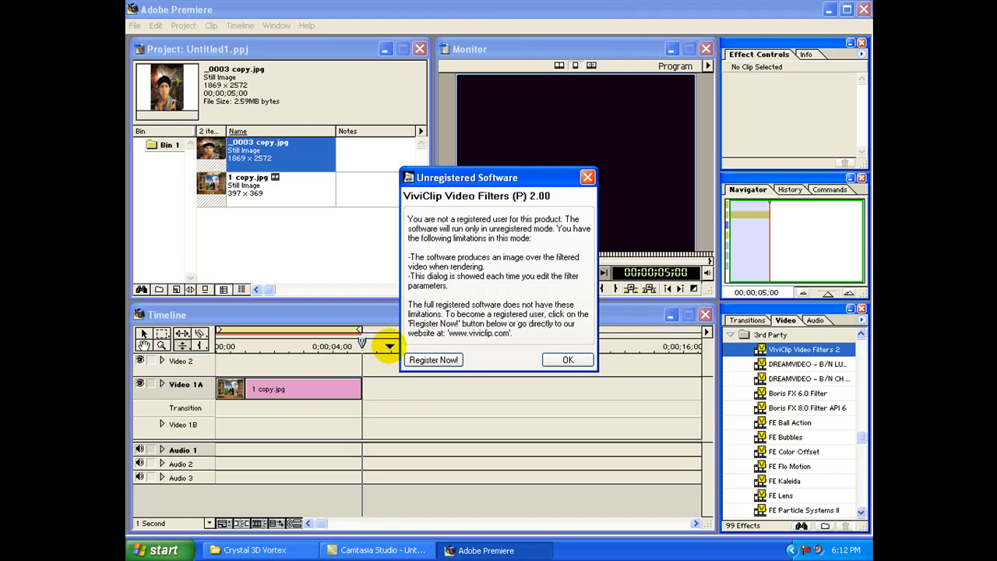
{"action": "left_click", "coordinate": [564, 359]}
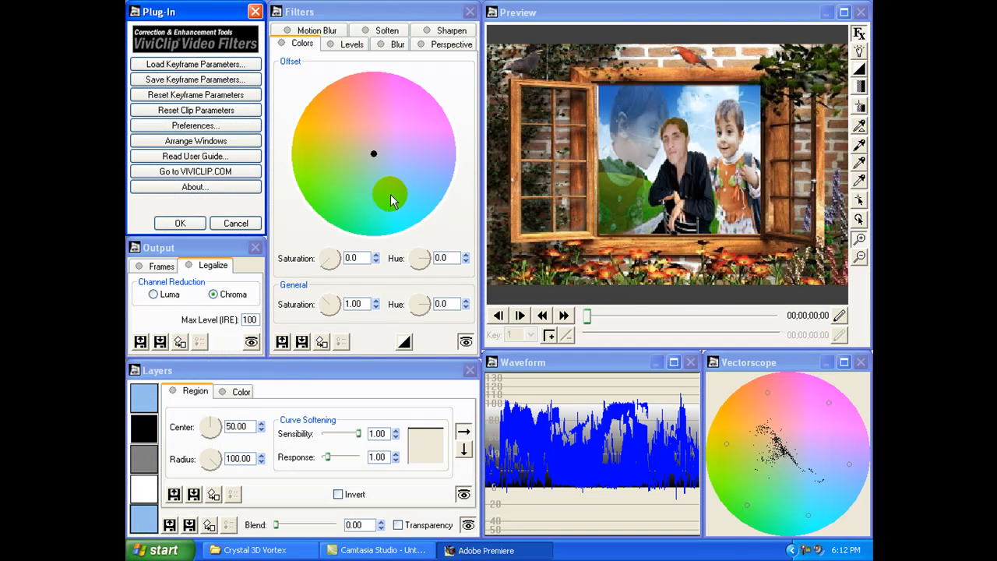
{"action": "left_click", "coordinate": [385, 142]}
{"action": "left_click", "coordinate": [341, 189]}
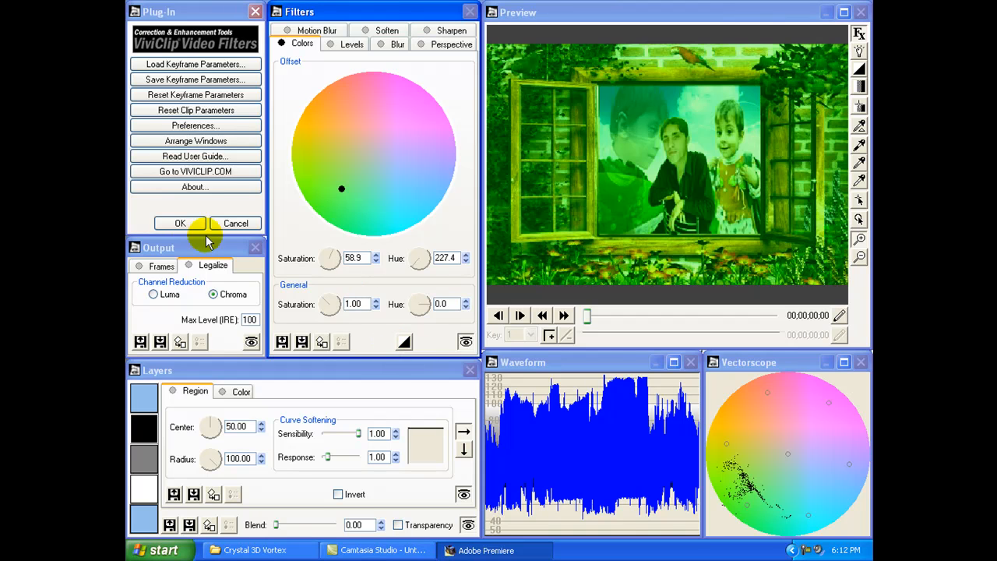
{"action": "left_click", "coordinate": [180, 223]}
{"action": "mouse_move", "coordinate": [254, 346]}
{"action": "left_mouse_down"}
{"action": "mouse_move", "coordinate": [220, 350]}
{"action": "mouse_move", "coordinate": [244, 346]}
{"action": "left_mouse_up"}
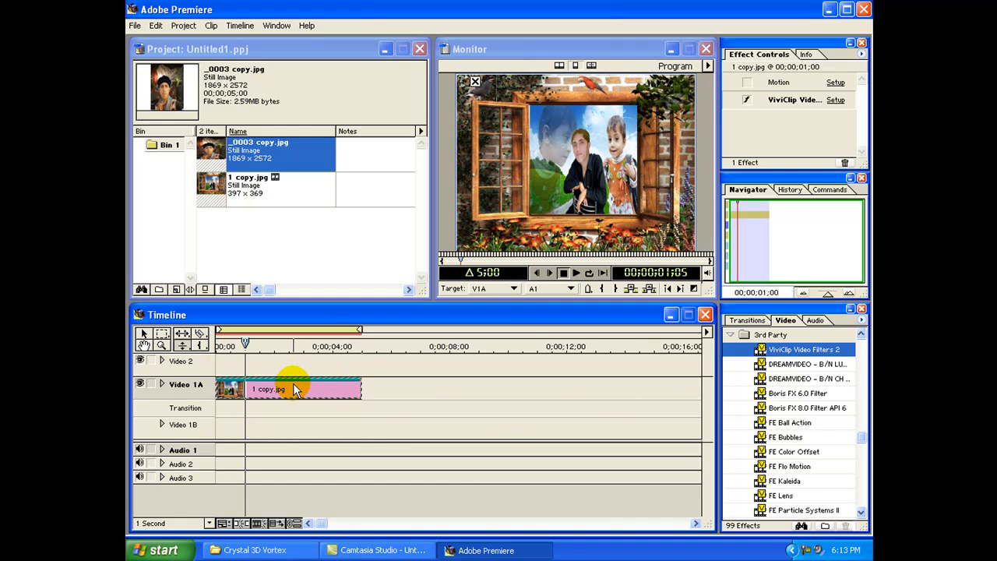
Step: Change the ViviClip colour offset of the 1 copy.jpg clip to saturation 37.5 and hue 355.9
{"action": "left_click", "coordinate": [835, 101]}
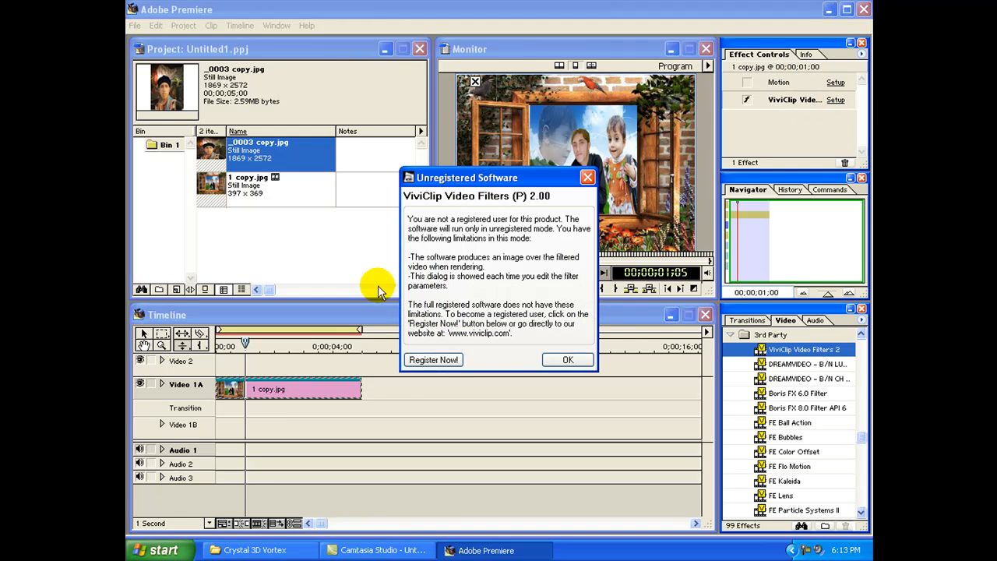
{"action": "left_click", "coordinate": [446, 363]}
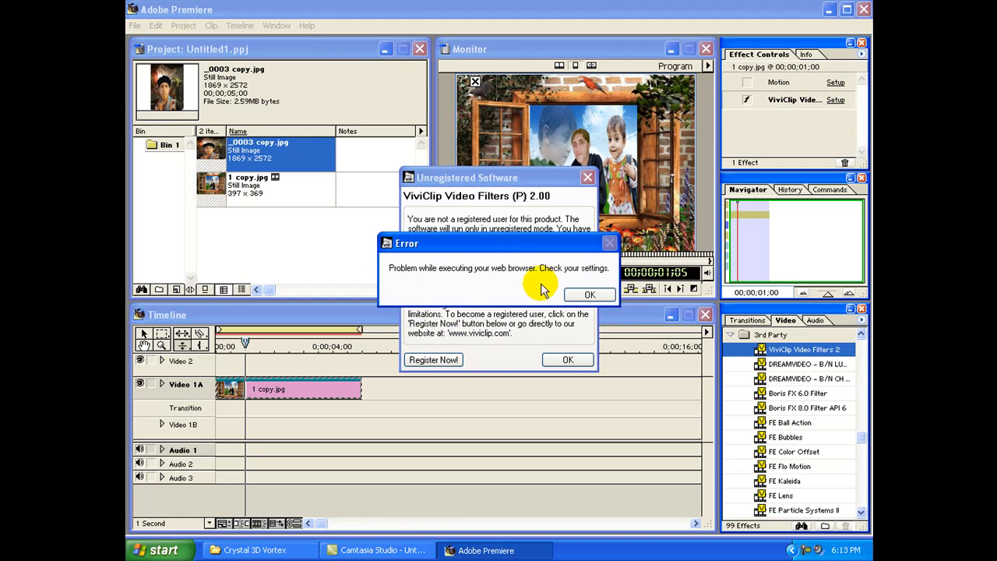
{"action": "left_click", "coordinate": [590, 295]}
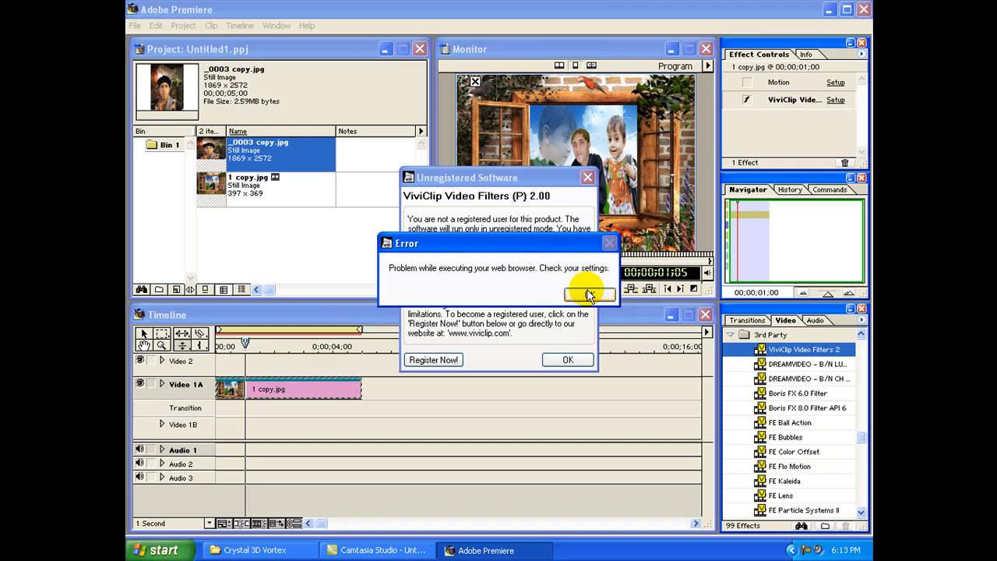
{"action": "left_click", "coordinate": [568, 359]}
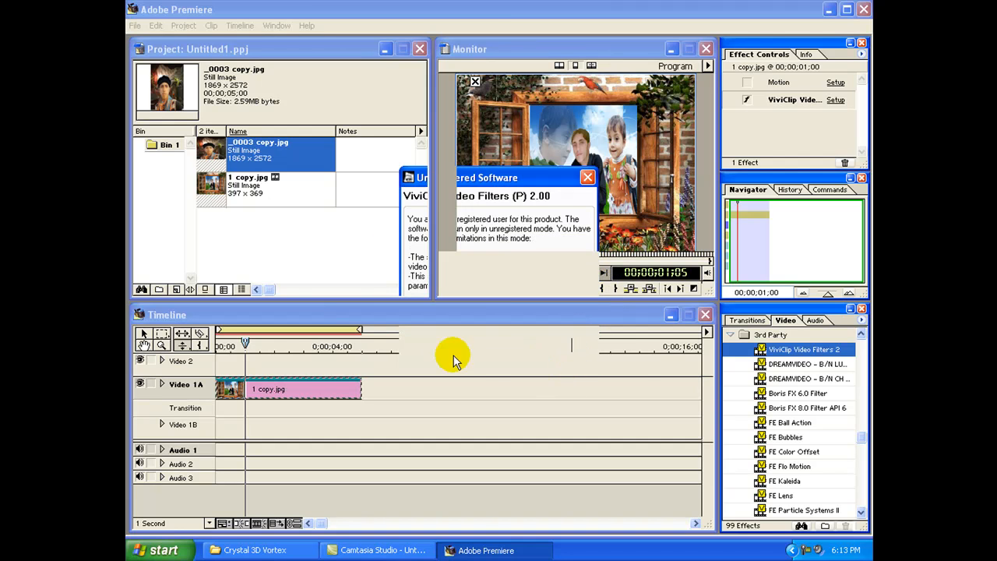
{"action": "left_click", "coordinate": [403, 156]}
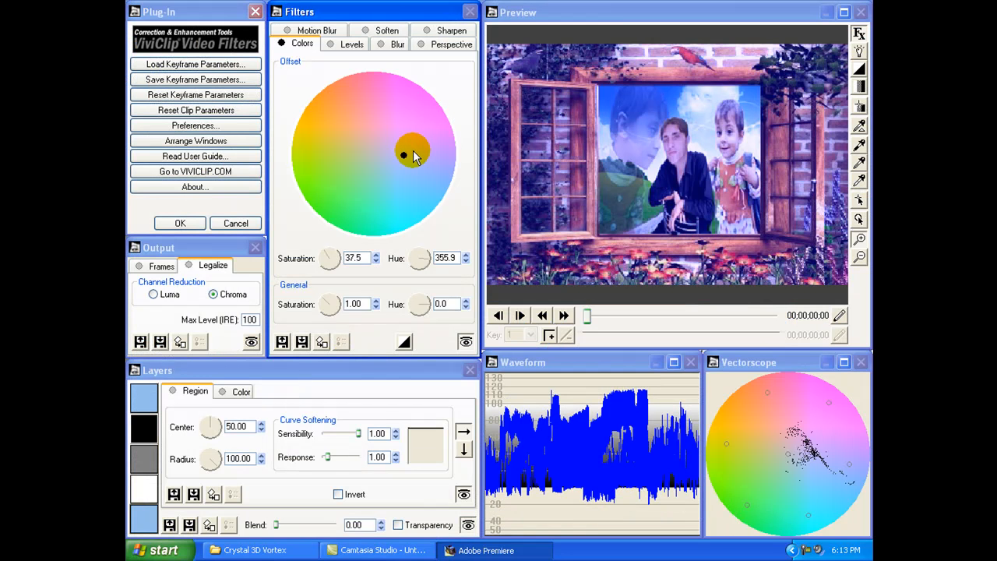
{"action": "left_click", "coordinate": [180, 223]}
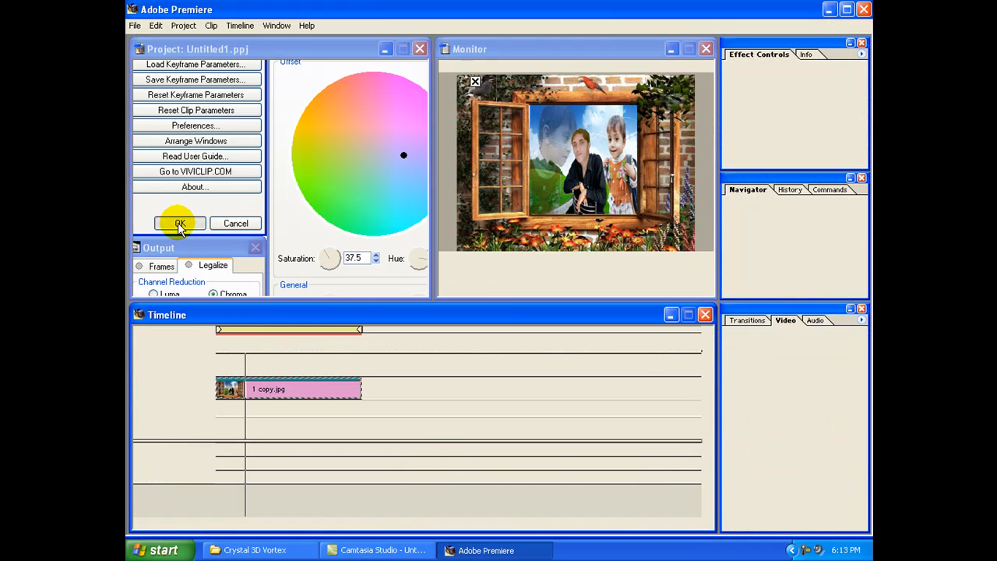
Step: Replace the timeline clip with a fresh 1 copy.jpg on Video 1A and apply DREAMVIDEO - B/N LUMA with intensity (Intensità) 105
{"action": "key", "text": "Delete"}
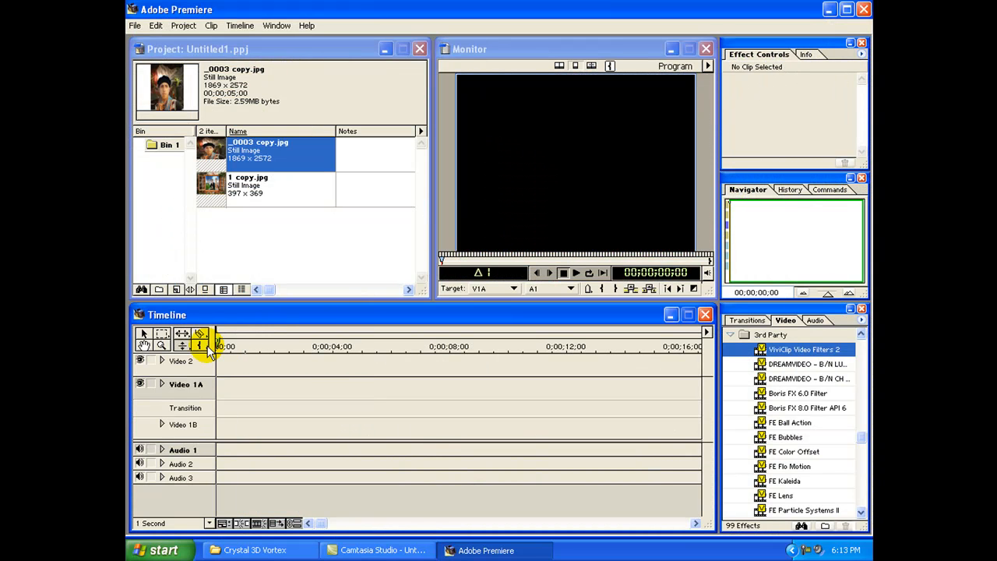
{"action": "left_click_drag", "start_coordinate": [271, 204], "coordinate": [257, 385]}
{"action": "left_click_drag", "start_coordinate": [790, 363], "coordinate": [351, 384]}
{"action": "mouse_move", "coordinate": [444, 170]}
{"action": "left_mouse_down"}
{"action": "mouse_move", "coordinate": [472, 178]}
{"action": "mouse_move", "coordinate": [444, 190]}
{"action": "mouse_move", "coordinate": [434, 181]}
{"action": "left_mouse_up"}
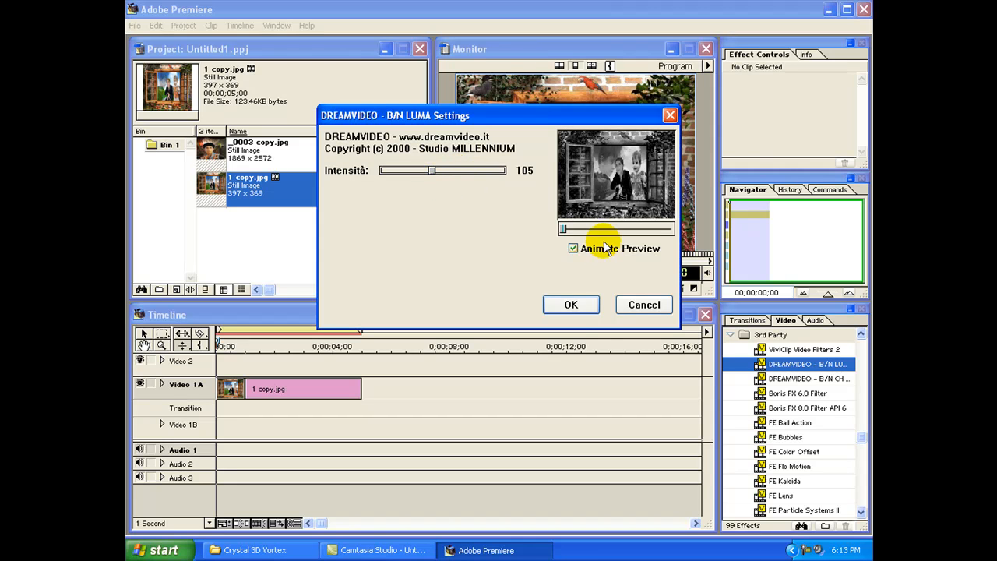
{"action": "left_click", "coordinate": [586, 307]}
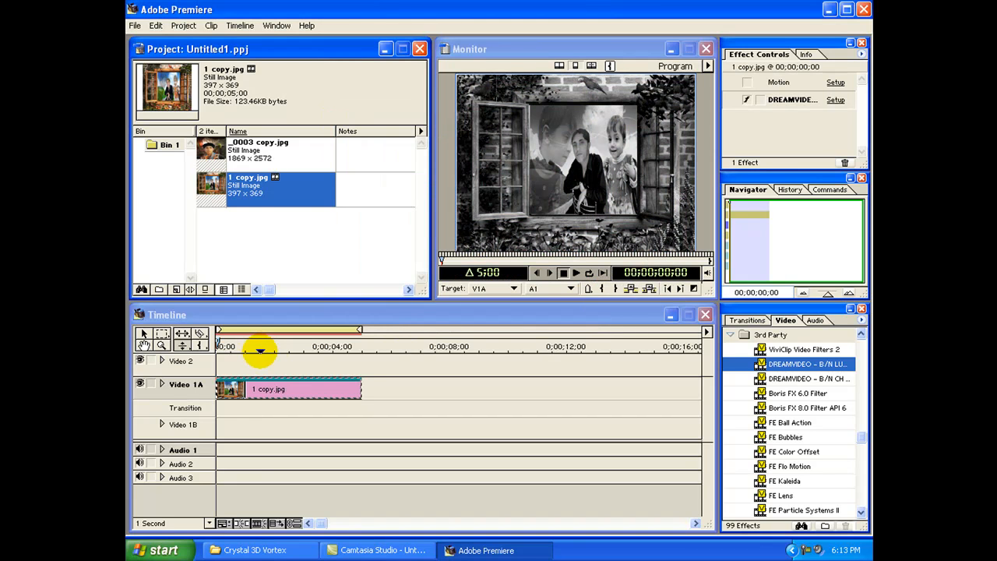
Step: Preview the B/N LUMA effect on the 1 copy.jpg clip from near the start of the timeline
{"action": "left_click_drag", "start_coordinate": [257, 345], "coordinate": [220, 356]}
{"action": "key", "text": "space"}
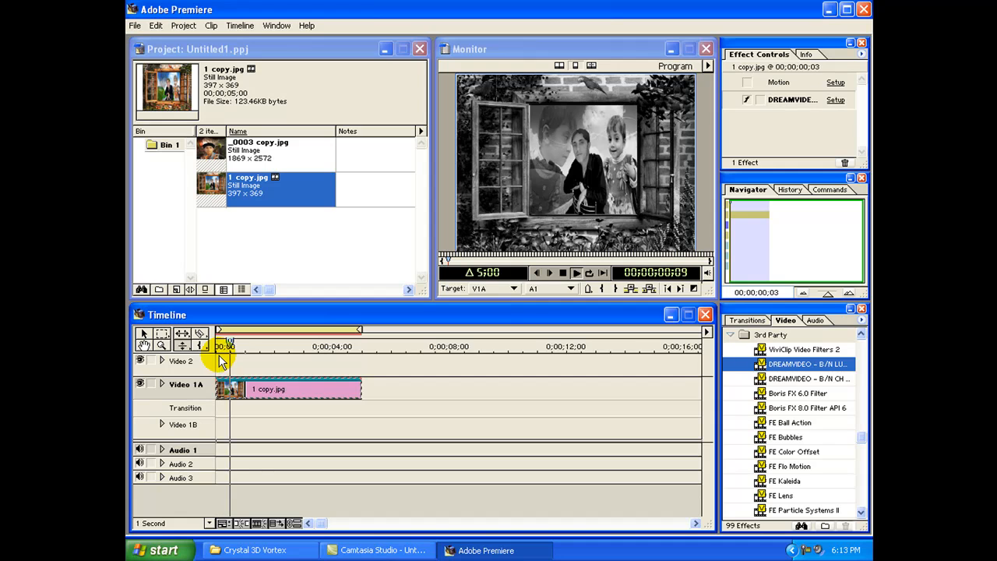
{"action": "key", "text": "space"}
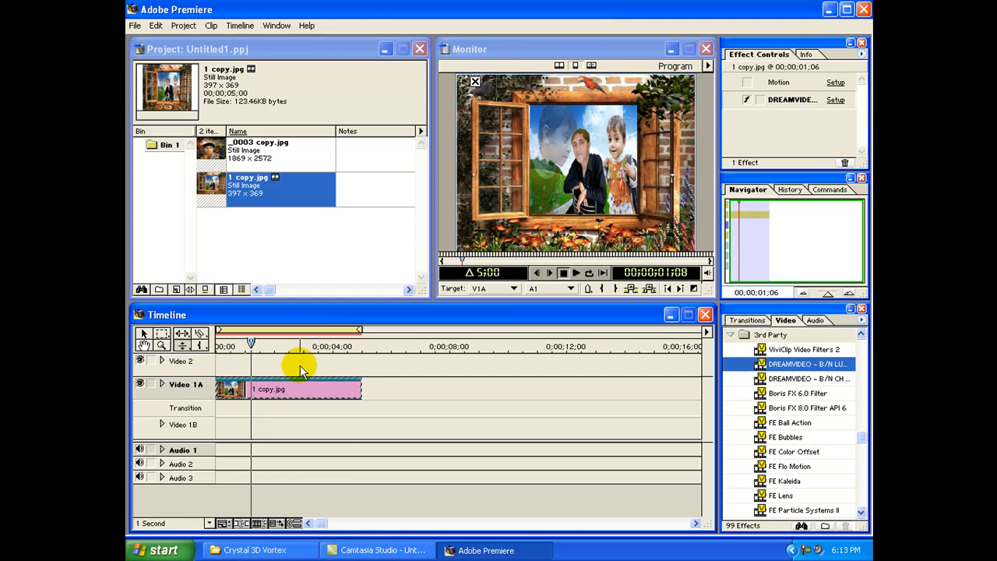
Step: Replace the clip on Video 1A with _0003 copy.jpg and apply the FE Rain effect with its default settings
{"action": "key", "text": "Delete"}
{"action": "left_click_drag", "start_coordinate": [232, 156], "coordinate": [243, 388]}
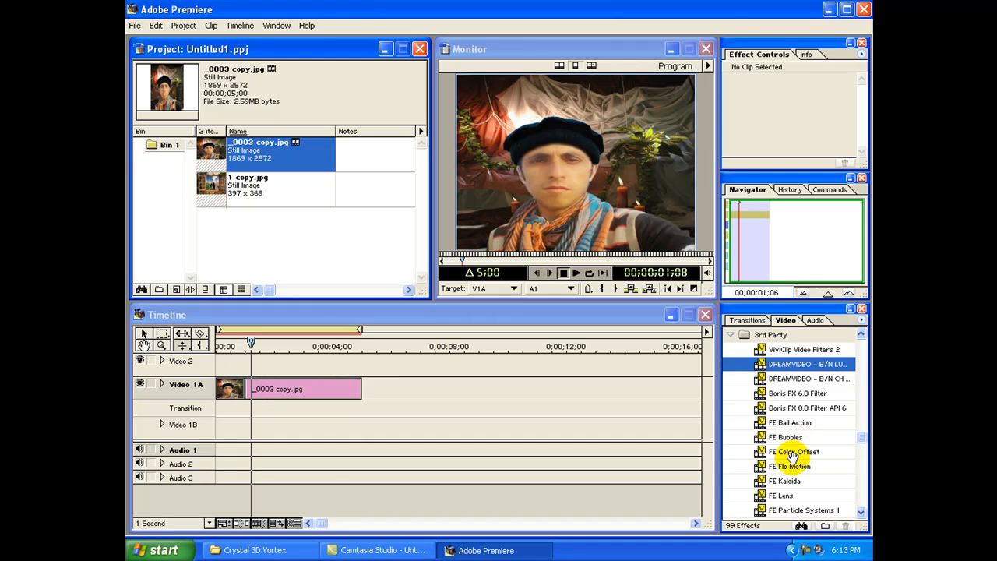
{"action": "left_click_drag", "start_coordinate": [861, 443], "coordinate": [865, 459]}
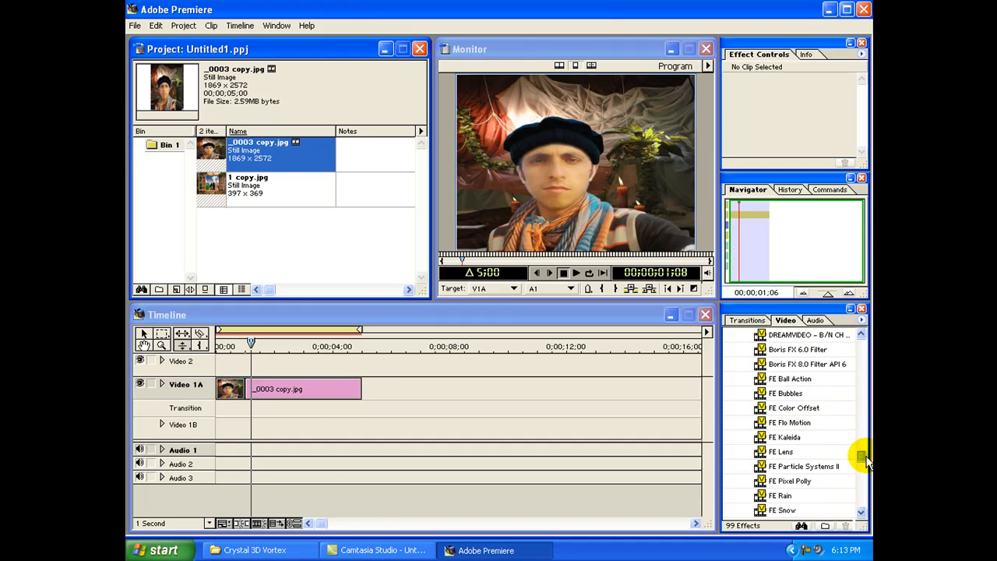
{"action": "left_click_drag", "start_coordinate": [781, 496], "coordinate": [346, 384]}
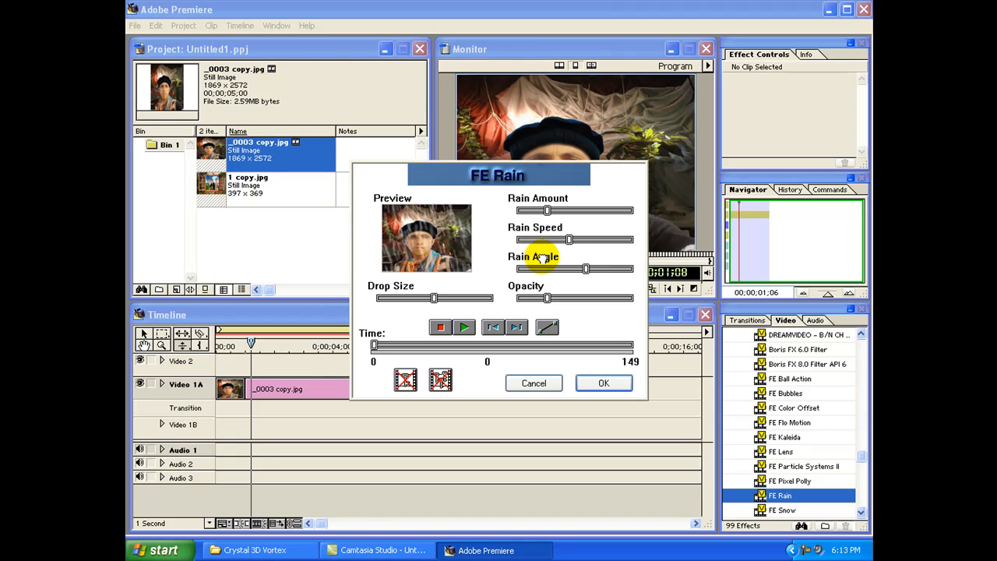
{"action": "key", "text": "Return"}
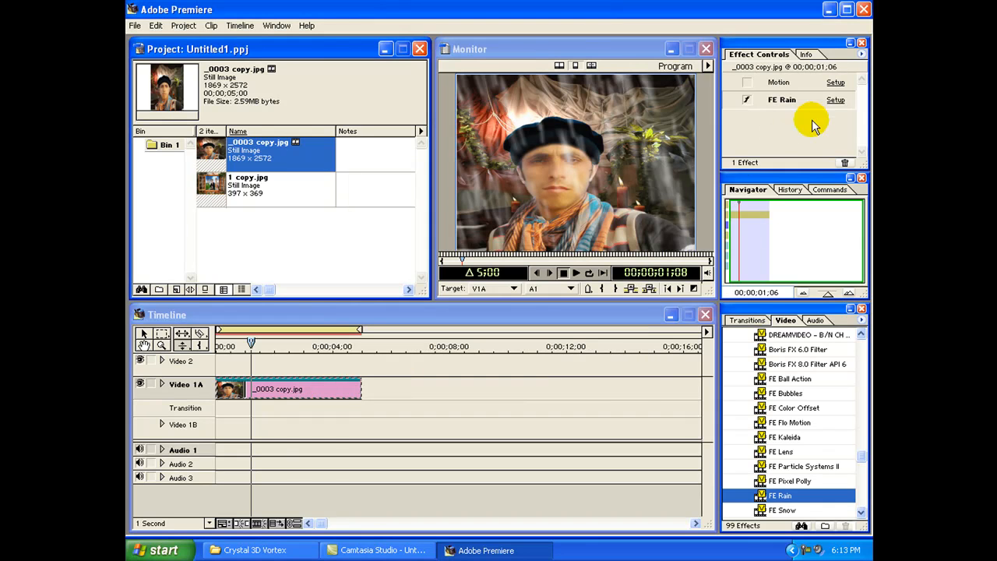
Step: Reduce FE Rain's drop size for the _0003 copy.jpg clip and preview the rain on the timeline
{"action": "left_click", "coordinate": [835, 100]}
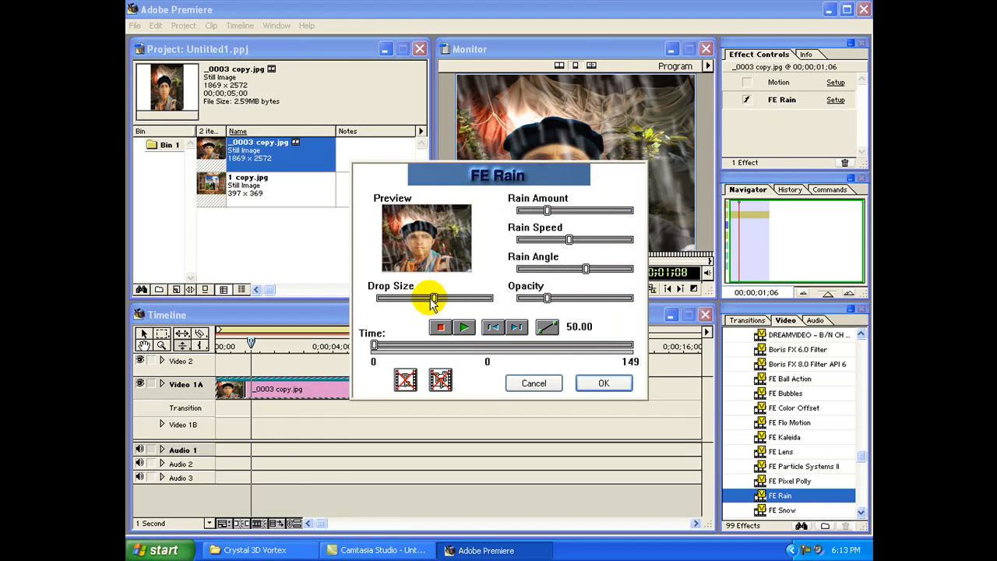
{"action": "left_click_drag", "start_coordinate": [434, 301], "coordinate": [398, 312]}
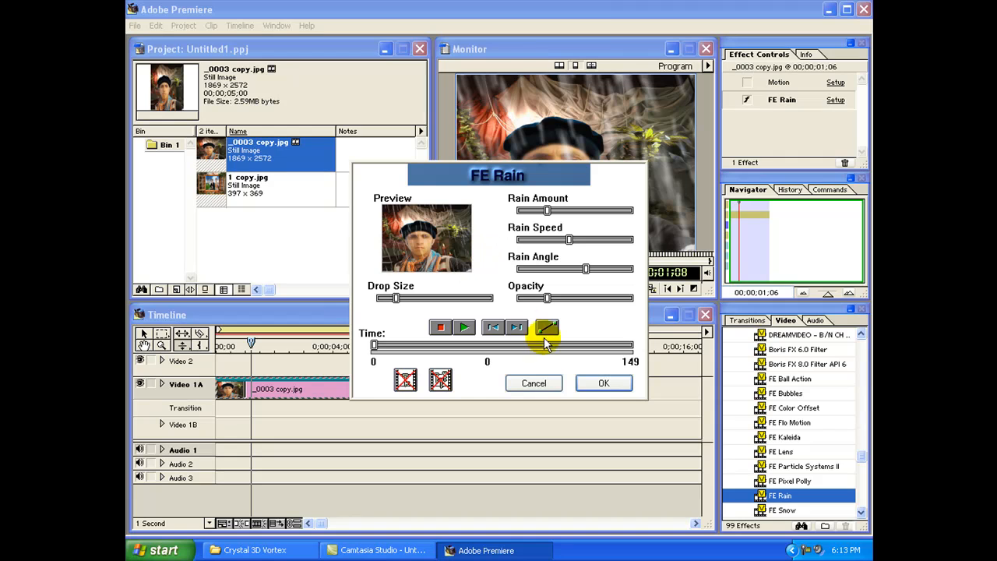
{"action": "left_click", "coordinate": [463, 328]}
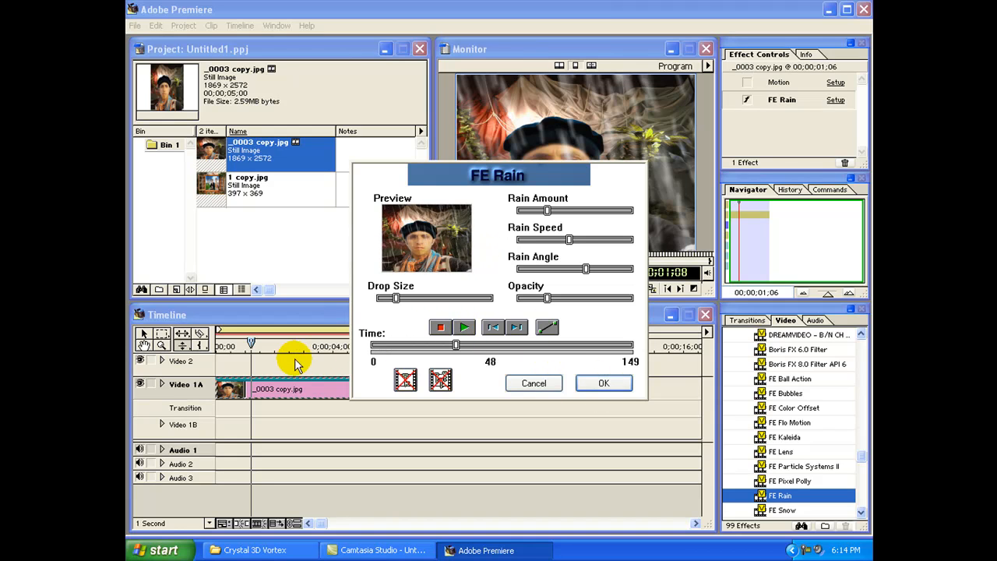
{"action": "left_click", "coordinate": [592, 382]}
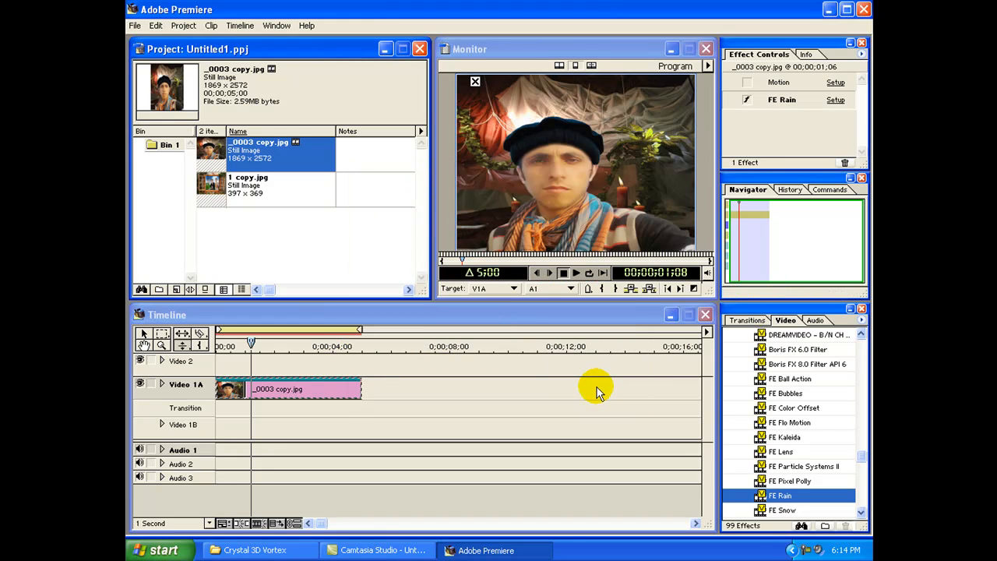
{"action": "left_click", "coordinate": [219, 347]}
{"action": "key", "text": "Return"}
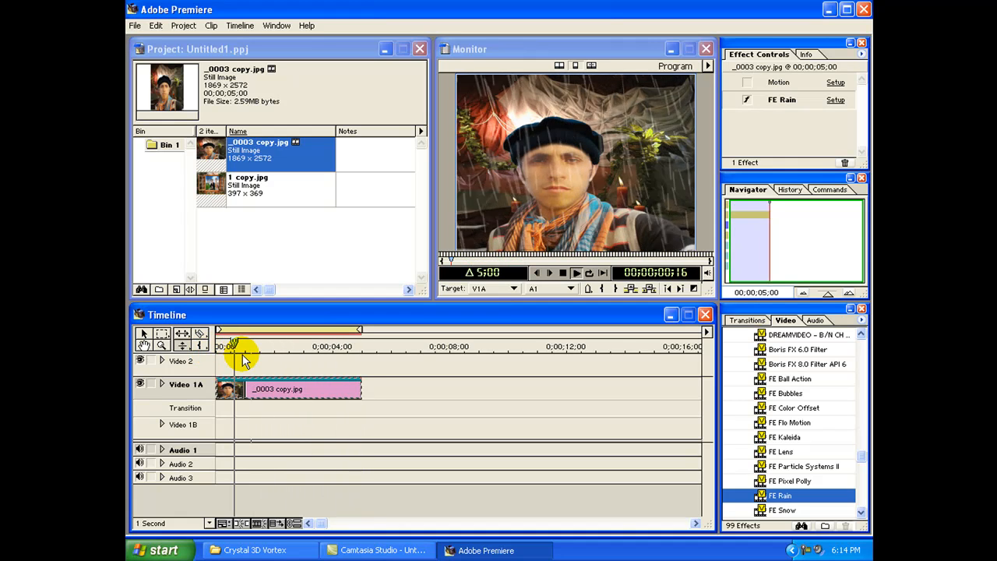
{"action": "key", "text": "space"}
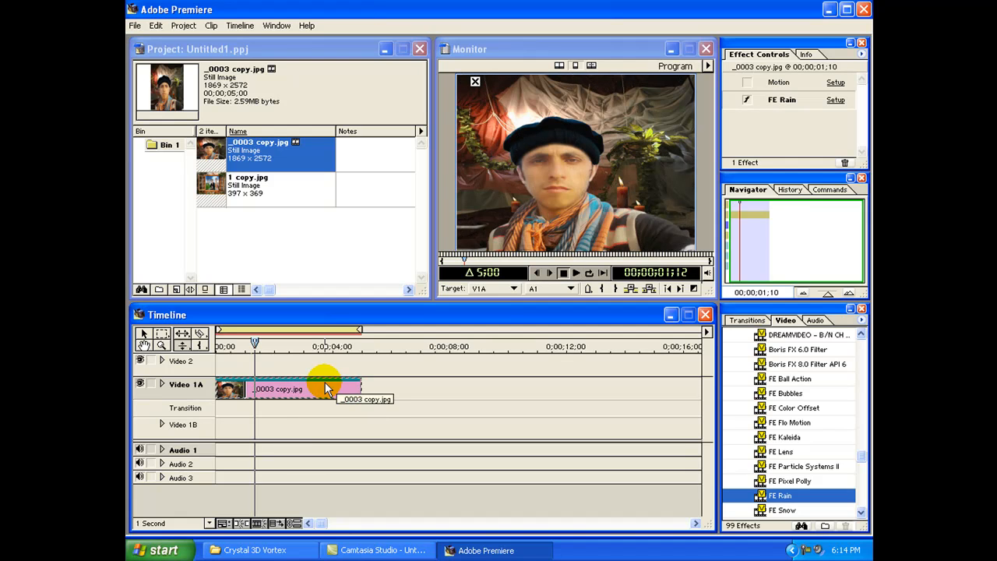
Step: Begin exporting the clip as a movie and set the export file type to LSX-MPEG Encoder
{"action": "left_click", "coordinate": [135, 25]}
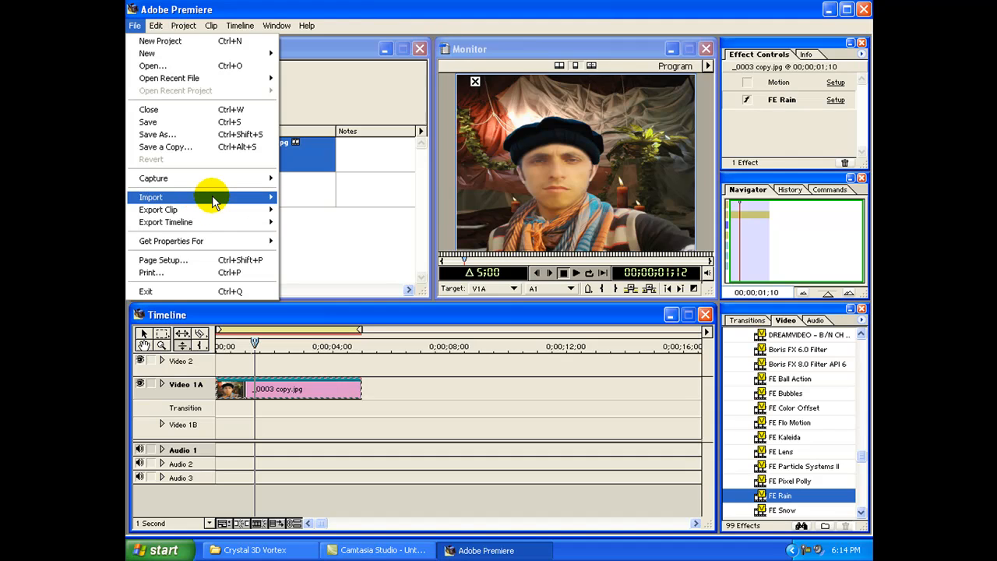
{"action": "mouse_move", "coordinate": [215, 201]}
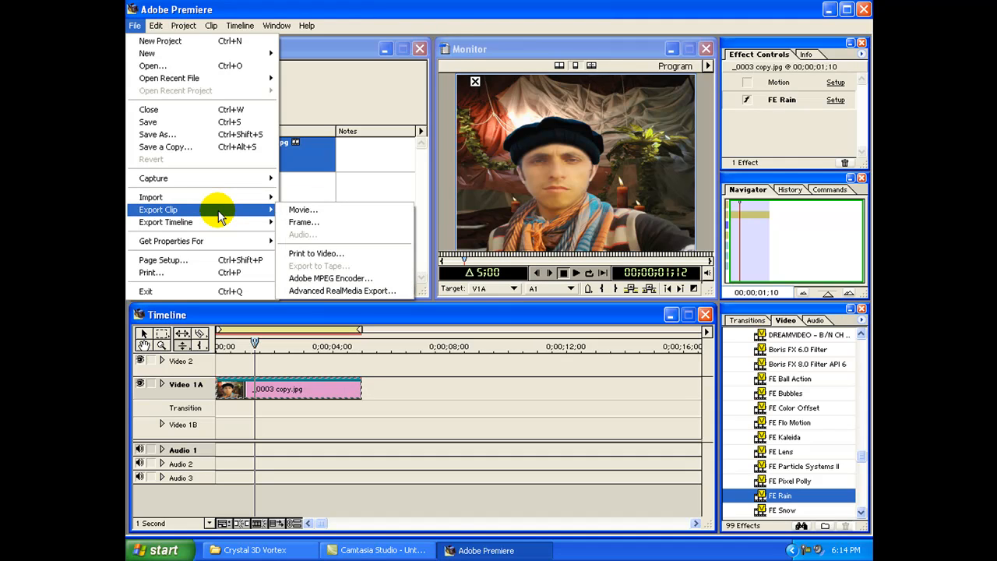
{"action": "left_click", "coordinate": [312, 211]}
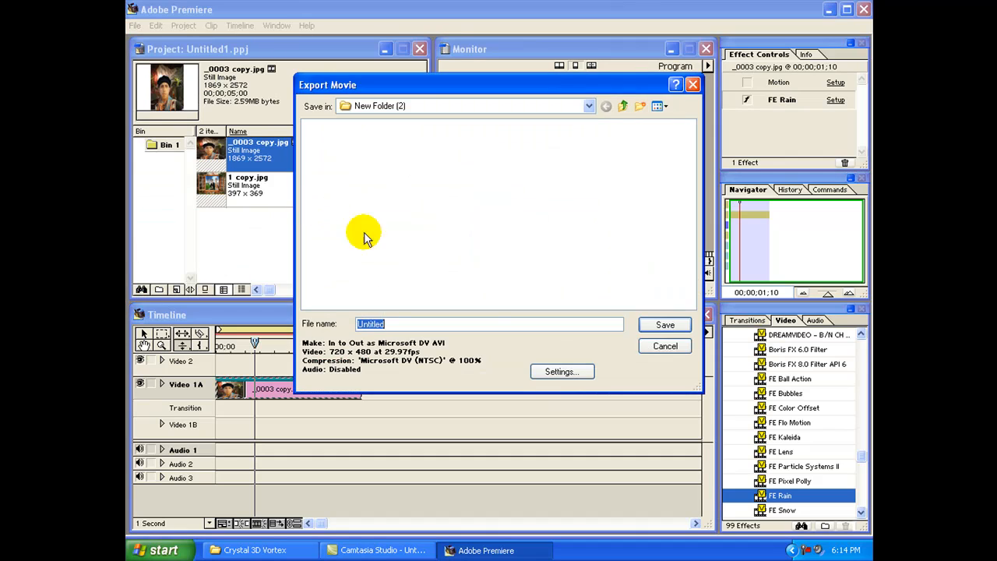
{"action": "left_click", "coordinate": [577, 373]}
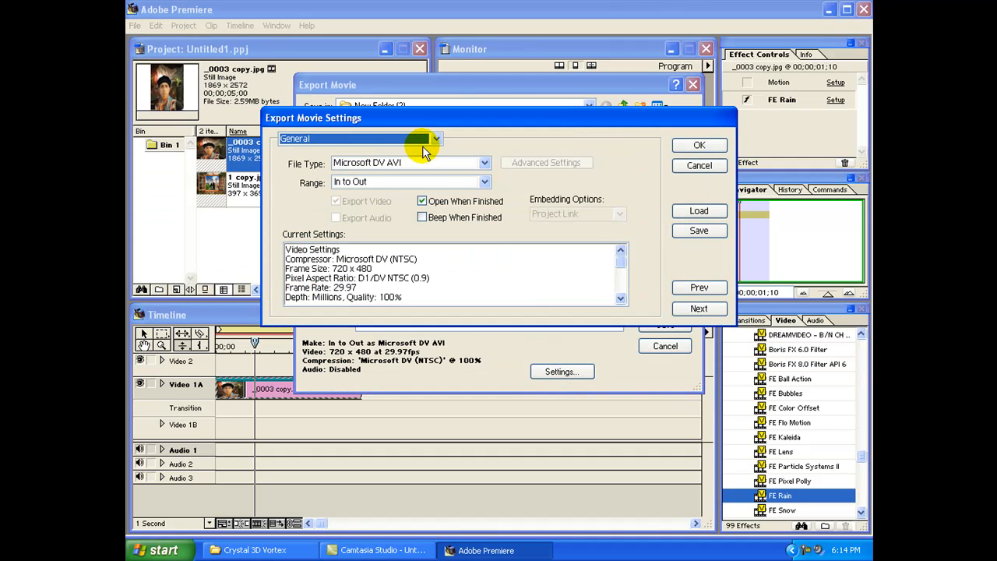
{"action": "left_click", "coordinate": [485, 163]}
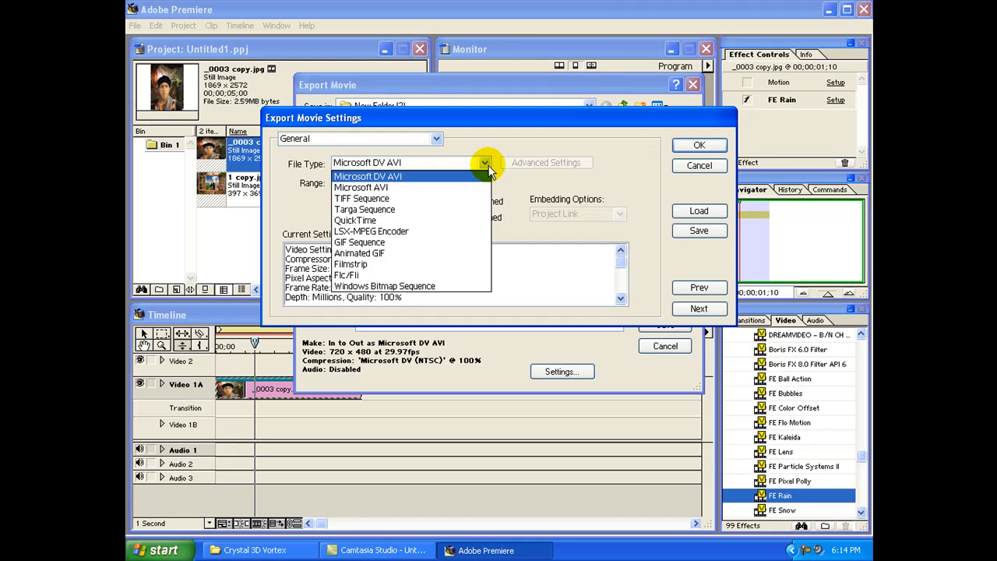
{"action": "left_click", "coordinate": [437, 230]}
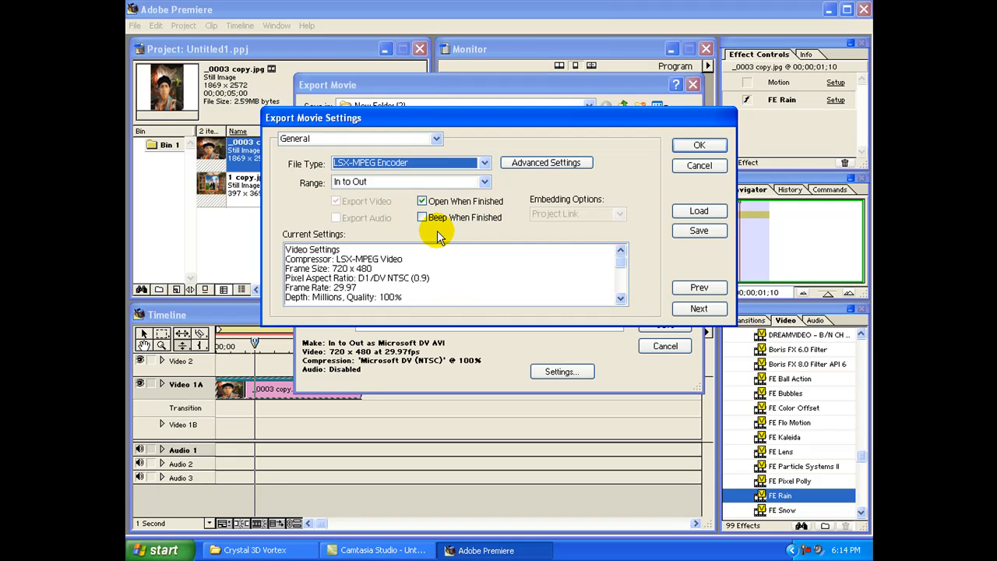
Step: Set the LSX-MPEG encoder's video format to PAL in its advanced settings, keeping the 4:3 pixel aspect ratio
{"action": "left_click", "coordinate": [438, 140]}
{"action": "left_click", "coordinate": [439, 140]}
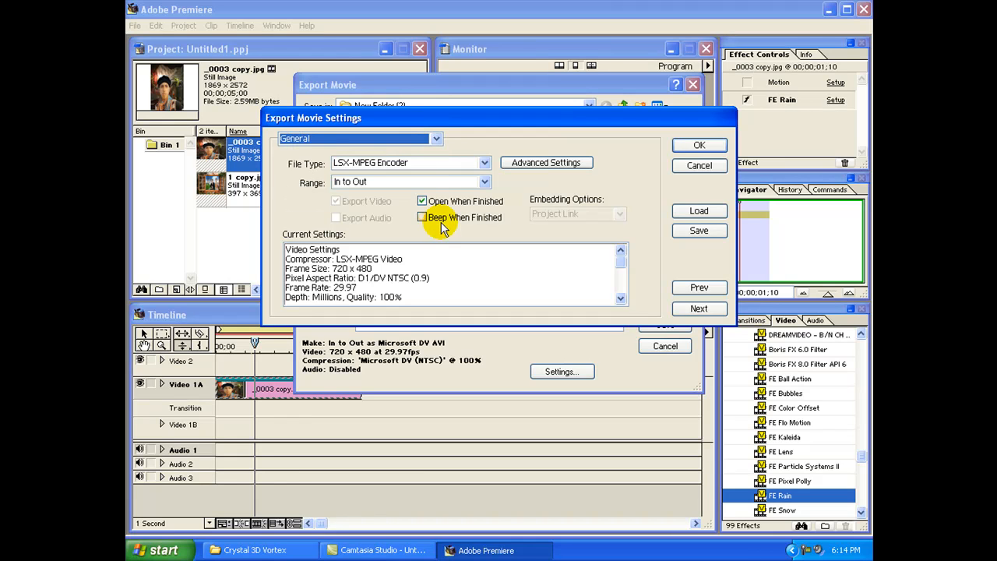
{"action": "left_click", "coordinate": [539, 170]}
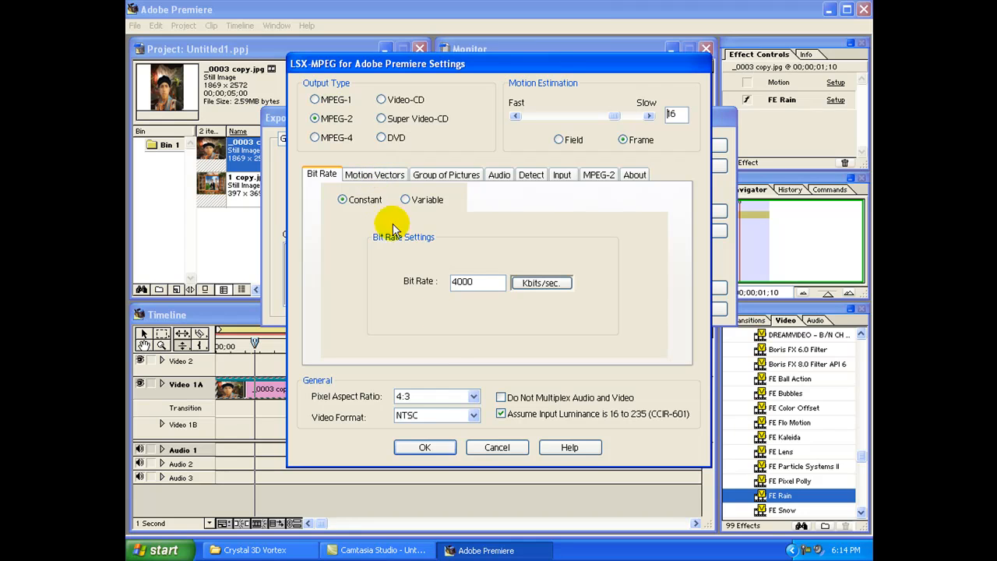
{"action": "left_click", "coordinate": [448, 420]}
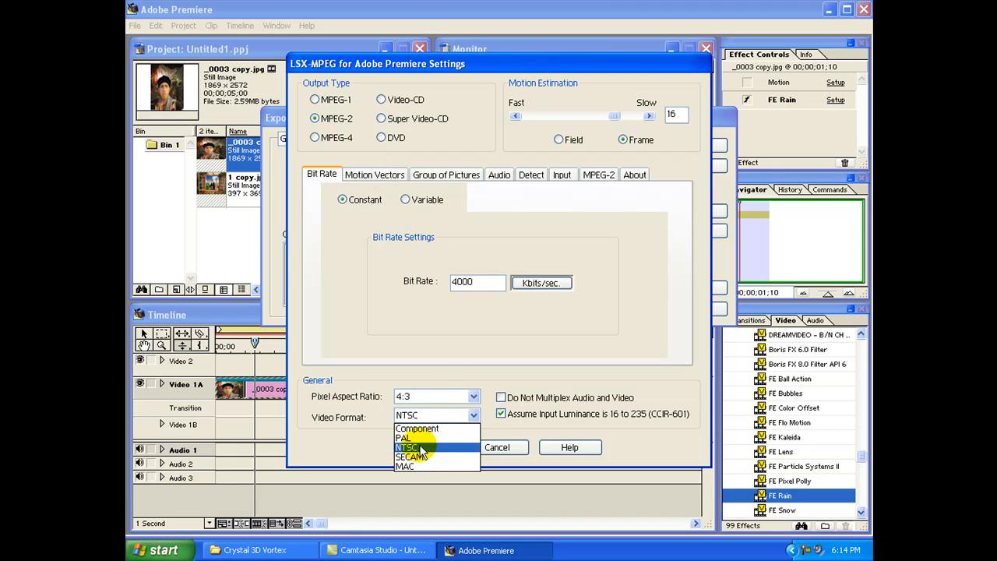
{"action": "left_click", "coordinate": [417, 439]}
{"action": "left_click", "coordinate": [425, 398]}
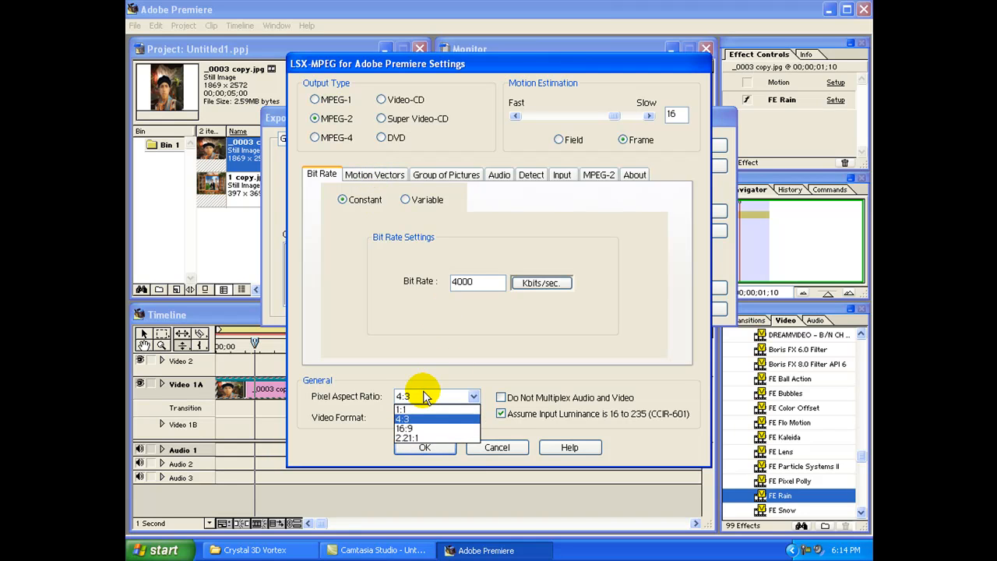
{"action": "left_click", "coordinate": [424, 397]}
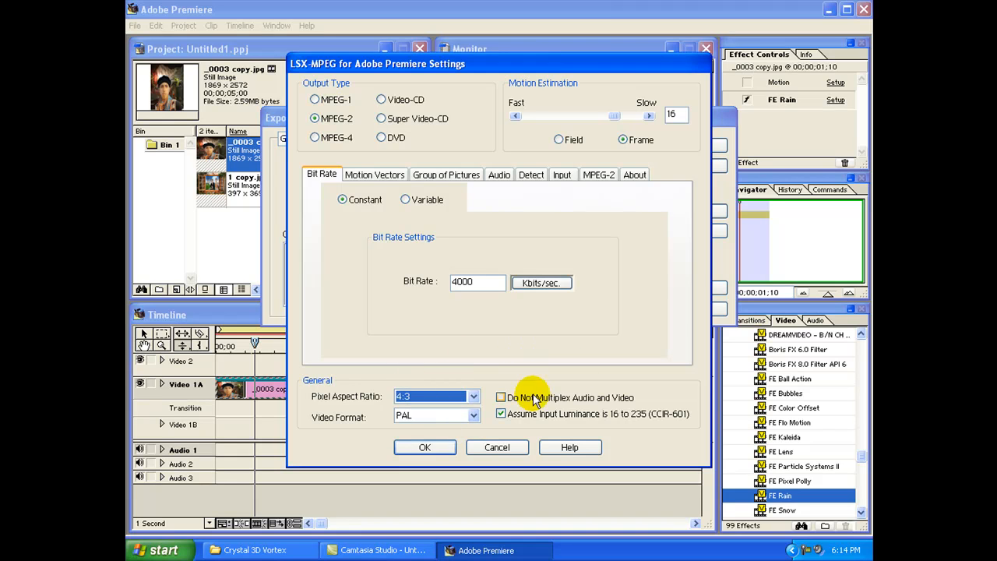
Step: Look through the encoder's motion vector, group of pictures, audio, scene detection, input, MPEG-2 and version pages, ending at the bit rate settings
{"action": "left_click", "coordinate": [385, 179]}
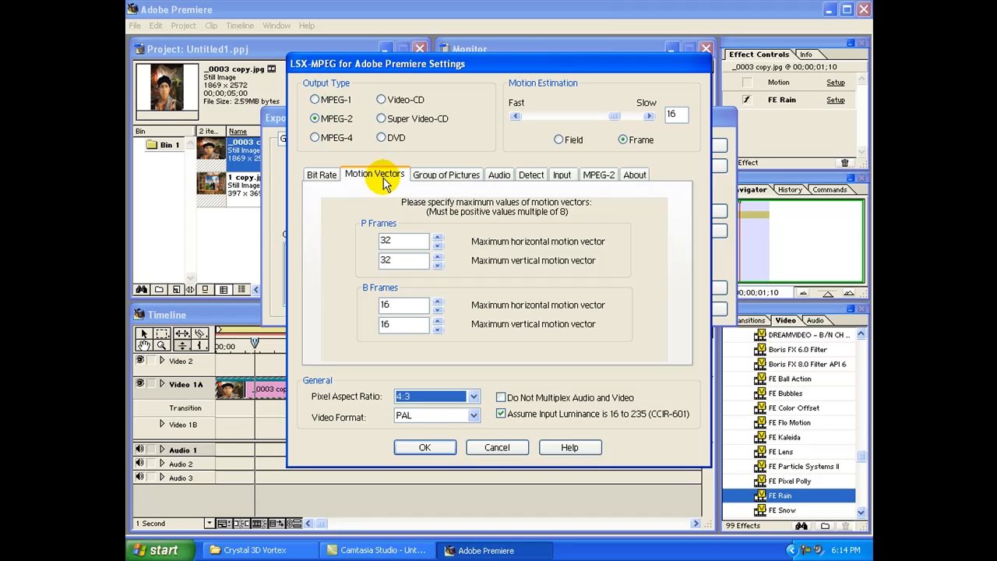
{"action": "left_click", "coordinate": [438, 184]}
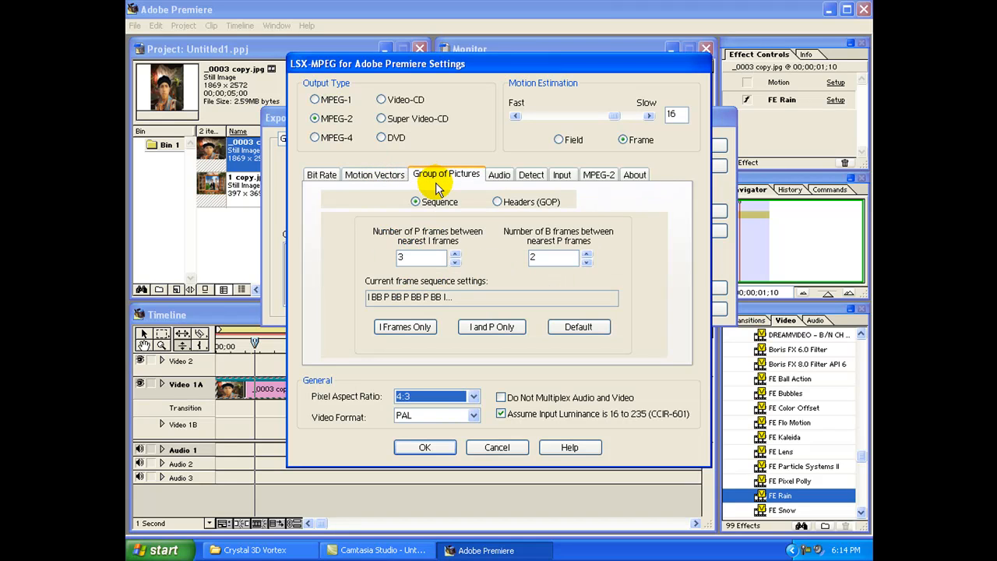
{"action": "left_click", "coordinate": [498, 175]}
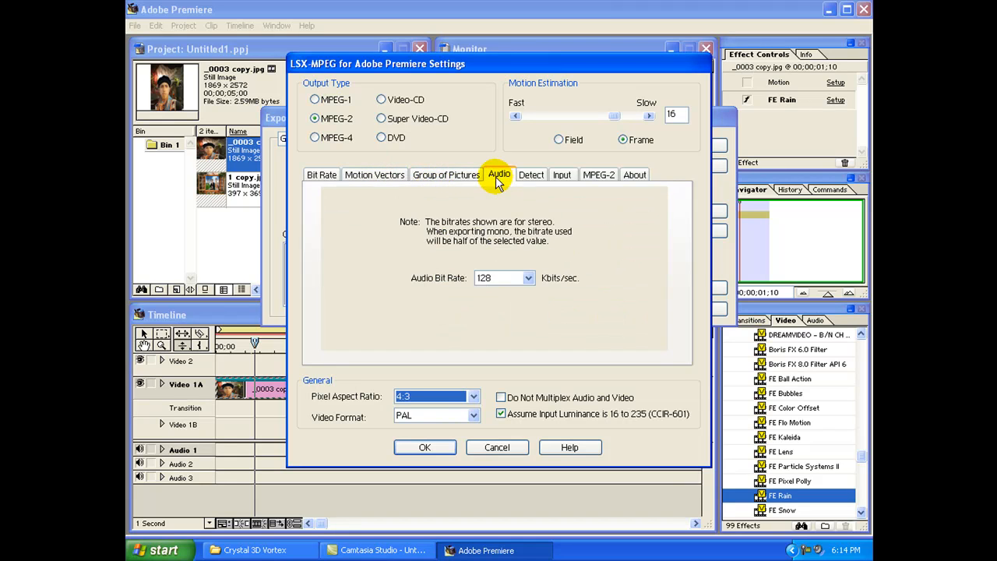
{"action": "left_click", "coordinate": [537, 176]}
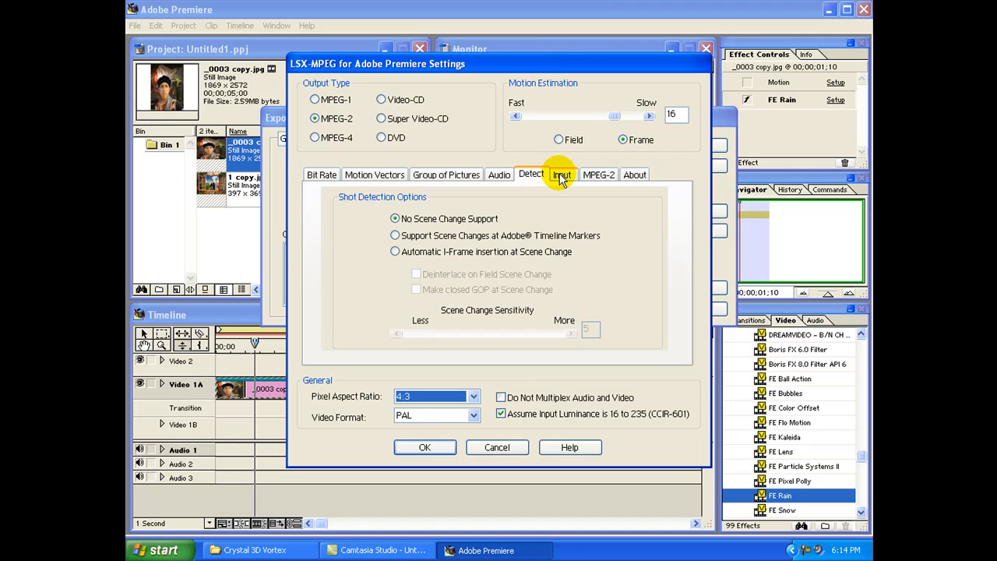
{"action": "left_click", "coordinate": [561, 176]}
{"action": "left_click", "coordinate": [596, 176]}
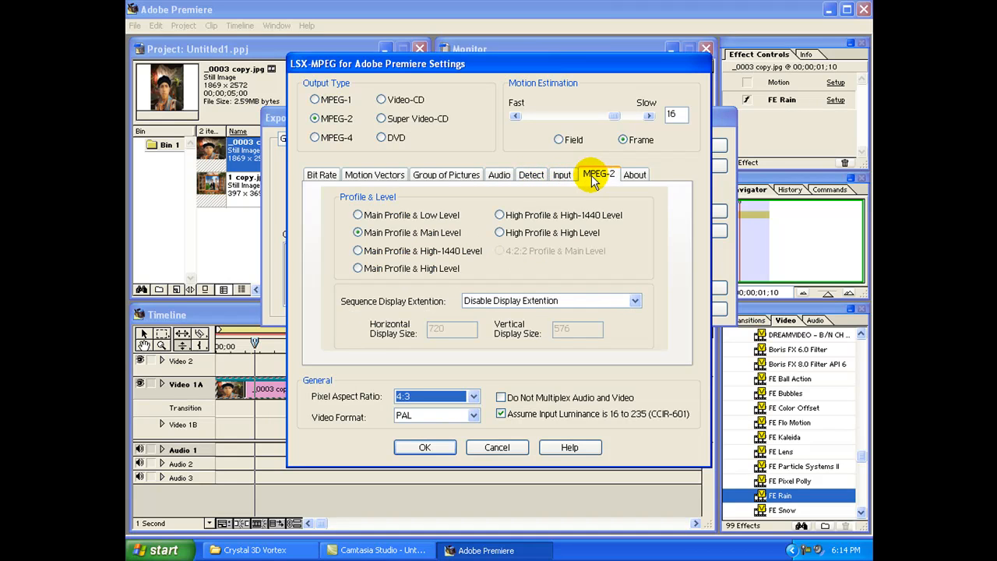
{"action": "left_click", "coordinate": [528, 301]}
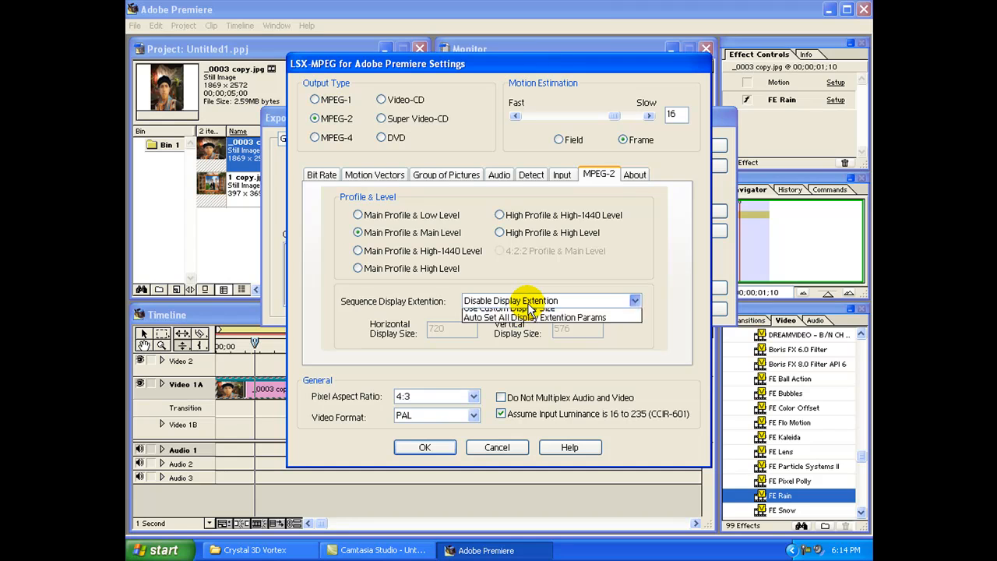
{"action": "left_click", "coordinate": [530, 313]}
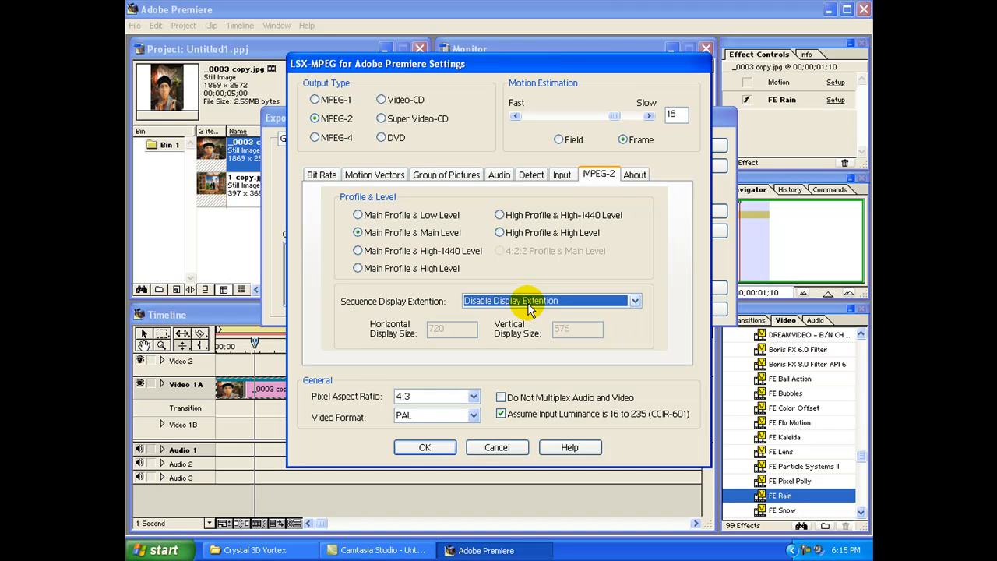
{"action": "left_click", "coordinate": [635, 176]}
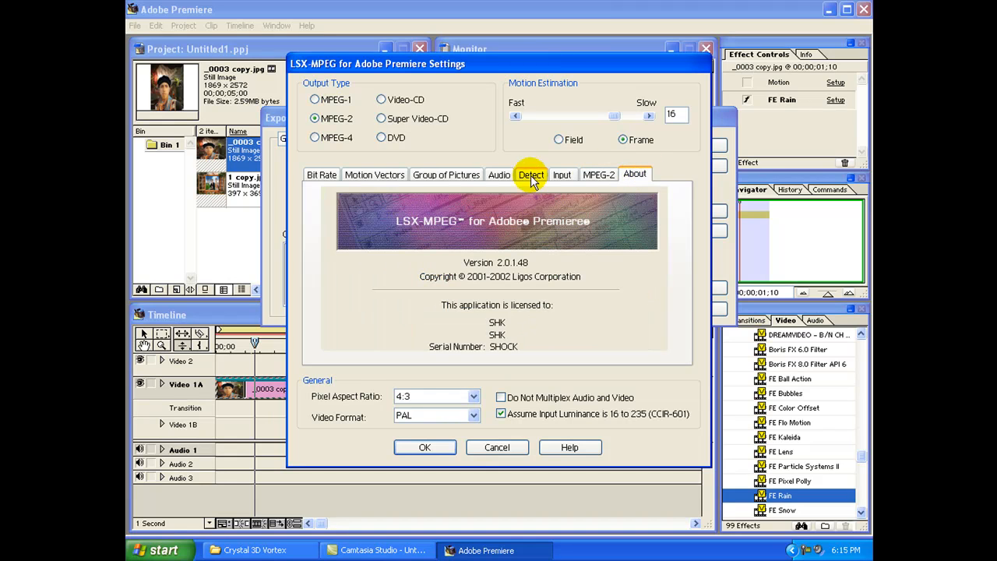
{"action": "left_click", "coordinate": [321, 174]}
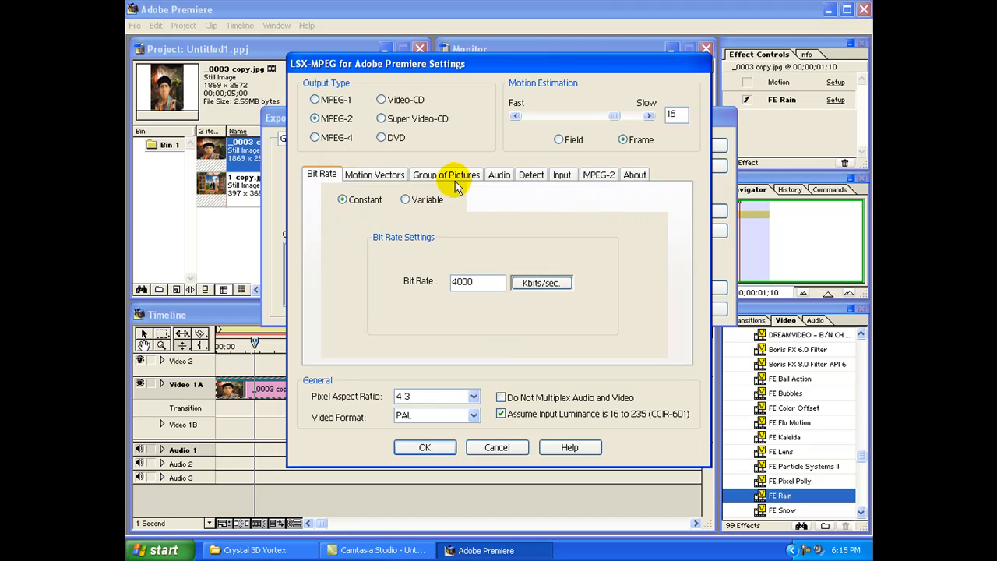
Step: Review the encoder's pixel aspect ratio, group of pictures, audio bit rate and video format options without changing them
{"action": "left_click", "coordinate": [444, 396]}
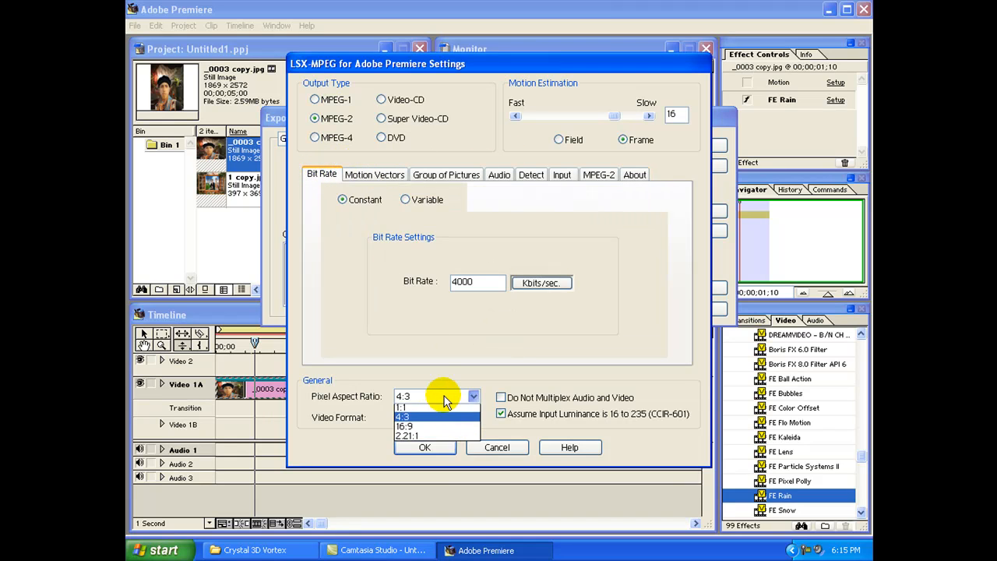
{"action": "left_click", "coordinate": [441, 397]}
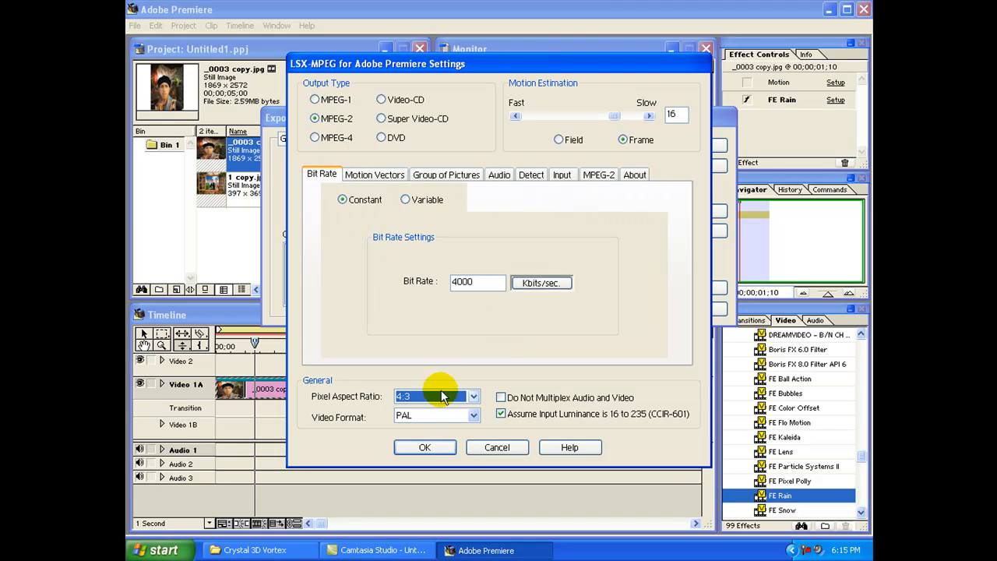
{"action": "left_click", "coordinate": [385, 179]}
{"action": "left_click", "coordinate": [433, 180]}
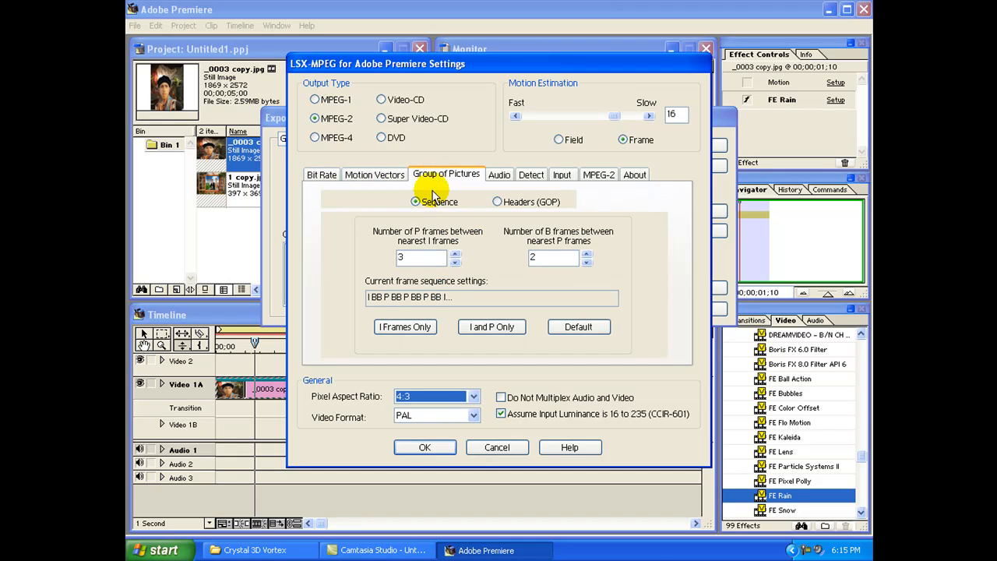
{"action": "left_click", "coordinate": [549, 263]}
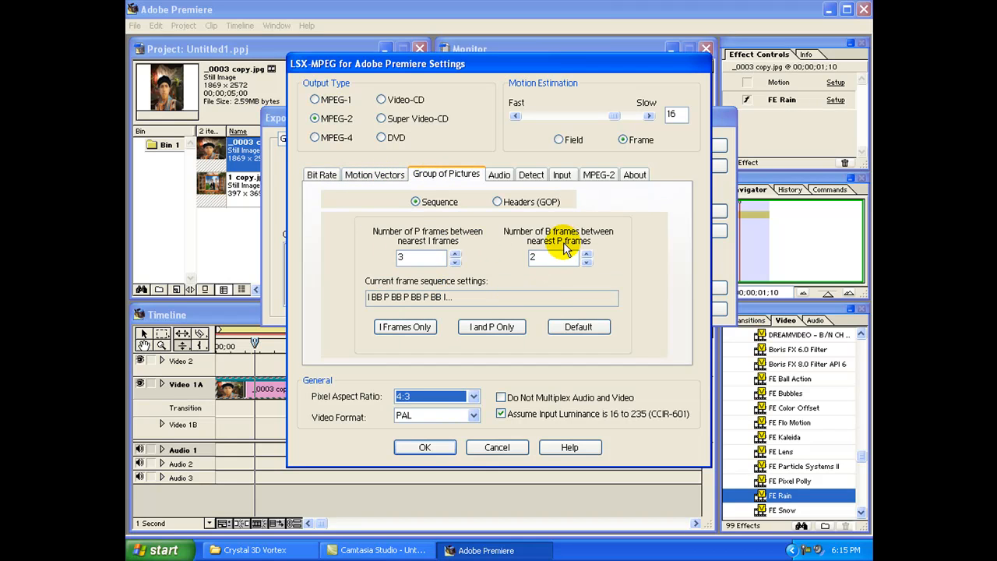
{"action": "left_click", "coordinate": [499, 176]}
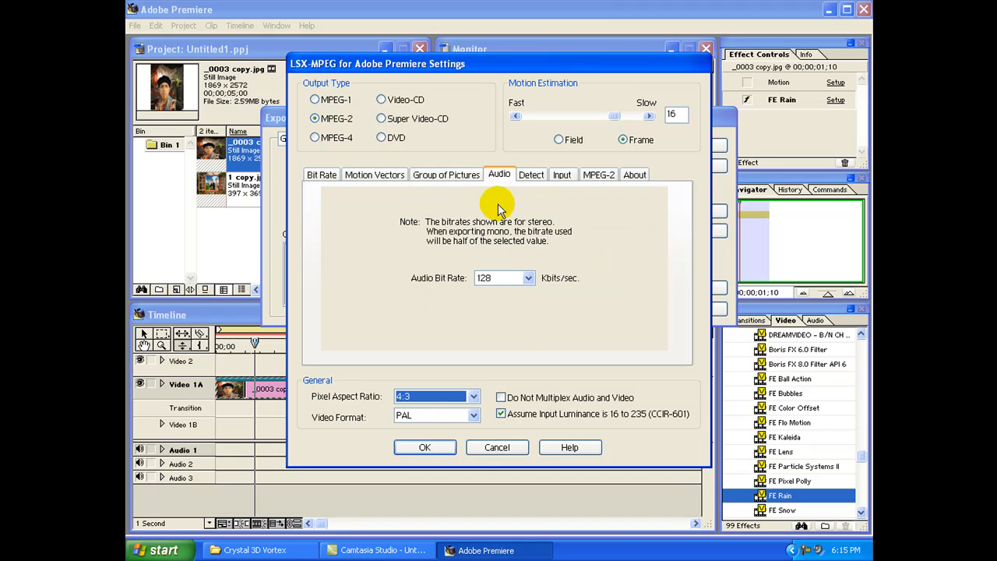
{"action": "left_click", "coordinate": [508, 278]}
{"action": "left_click", "coordinate": [511, 277]}
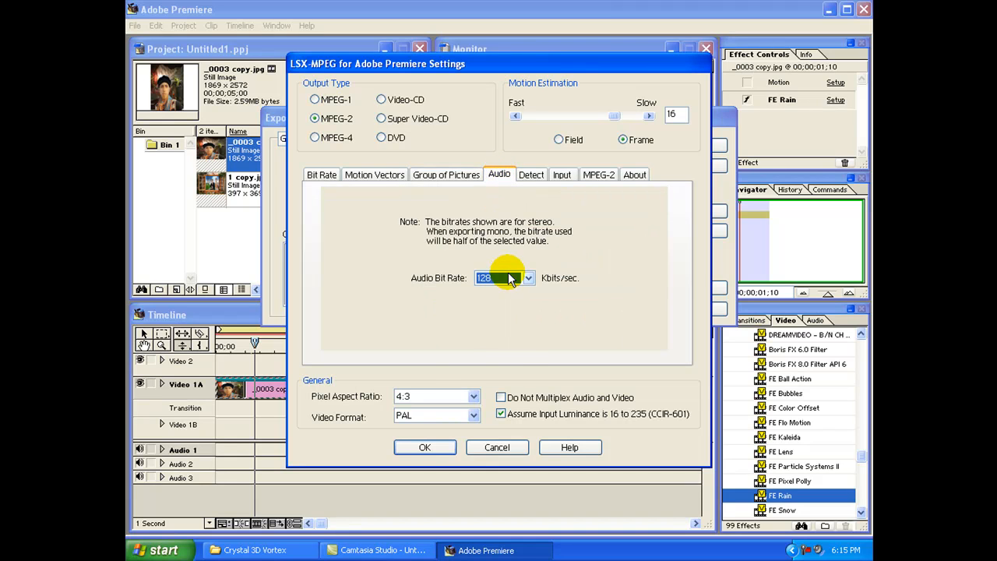
{"action": "left_click", "coordinate": [423, 416]}
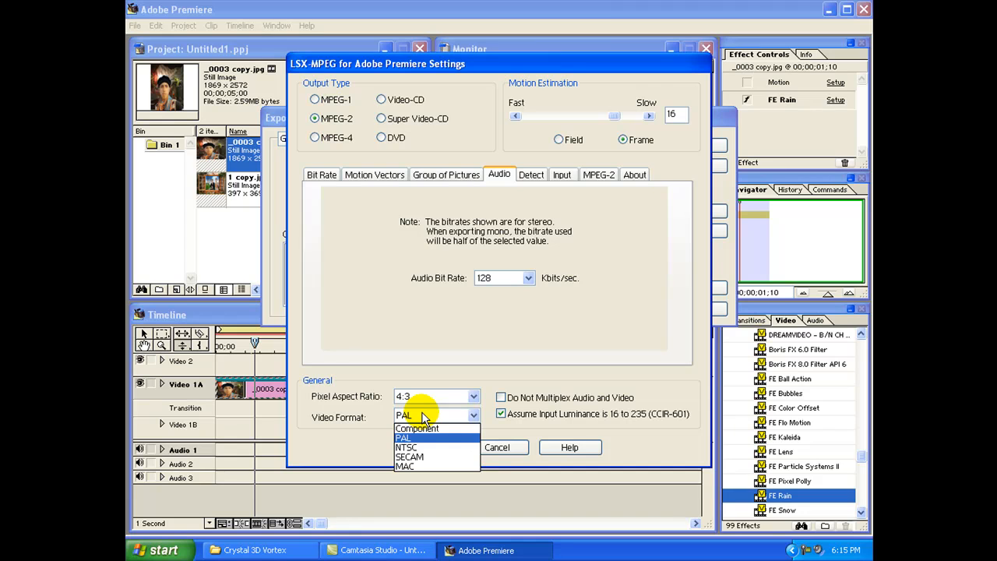
{"action": "left_click", "coordinate": [423, 417]}
Step: Check the scene detection, input filter and MPEG-2 display extension options, and accept the LSX-MPEG encoder settings
{"action": "left_click", "coordinate": [534, 177]}
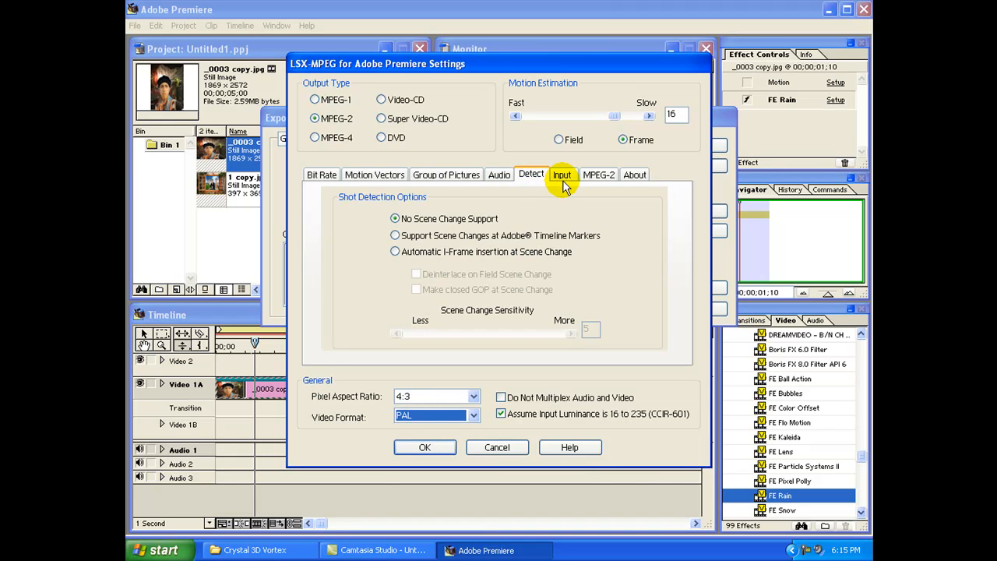
{"action": "left_click", "coordinate": [564, 177]}
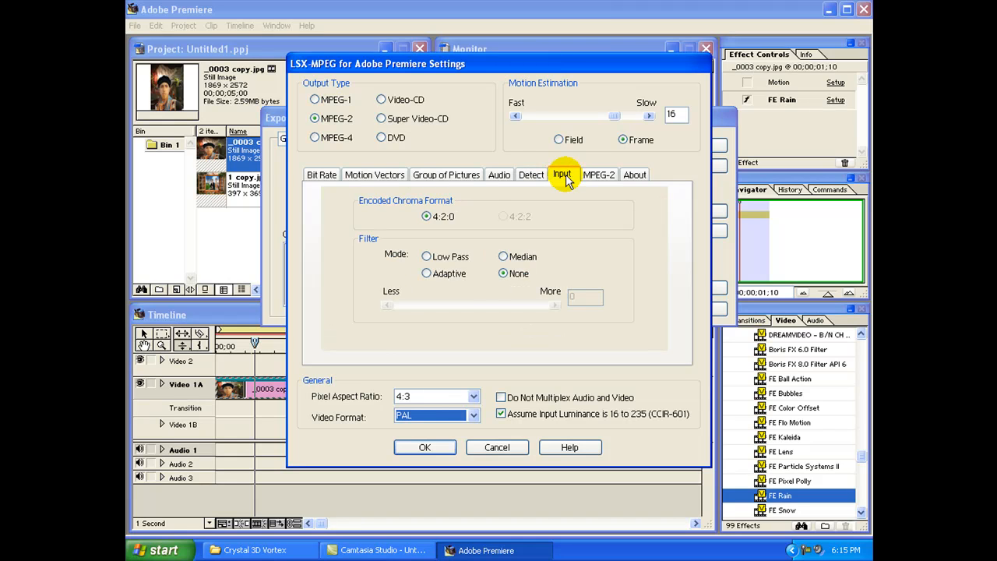
{"action": "left_click", "coordinate": [596, 178]}
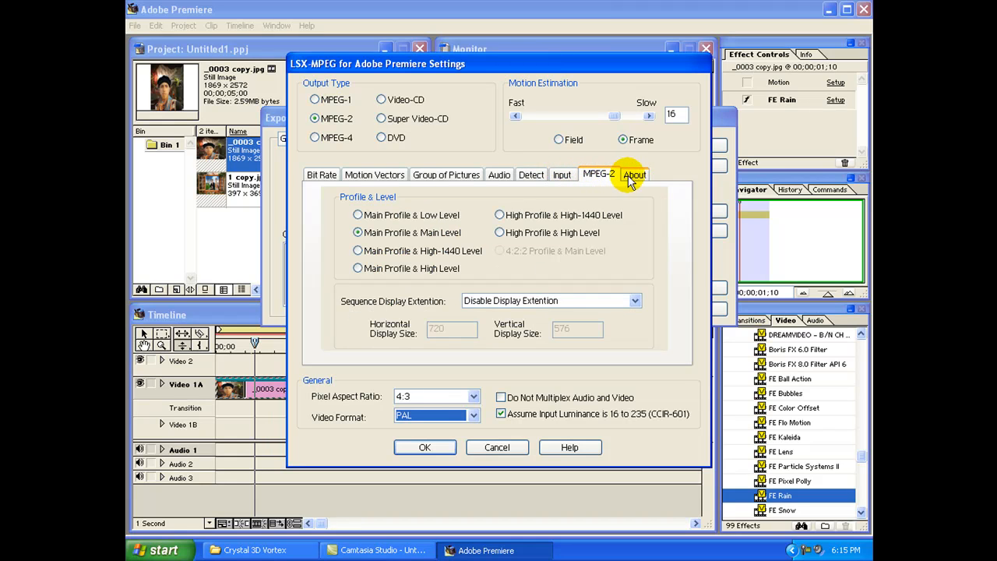
{"action": "left_click", "coordinate": [596, 302]}
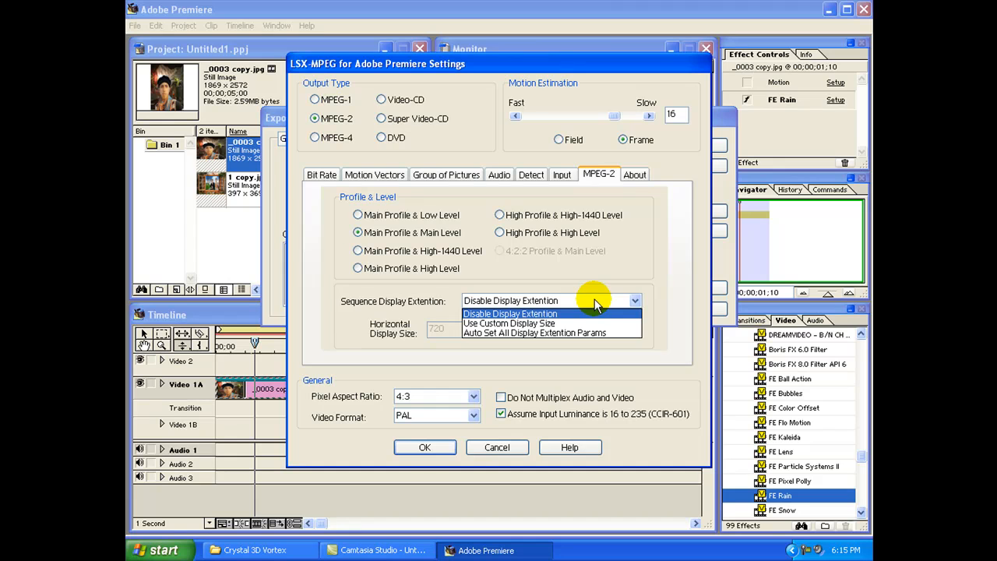
{"action": "left_click", "coordinate": [594, 302]}
{"action": "left_click", "coordinate": [634, 175]}
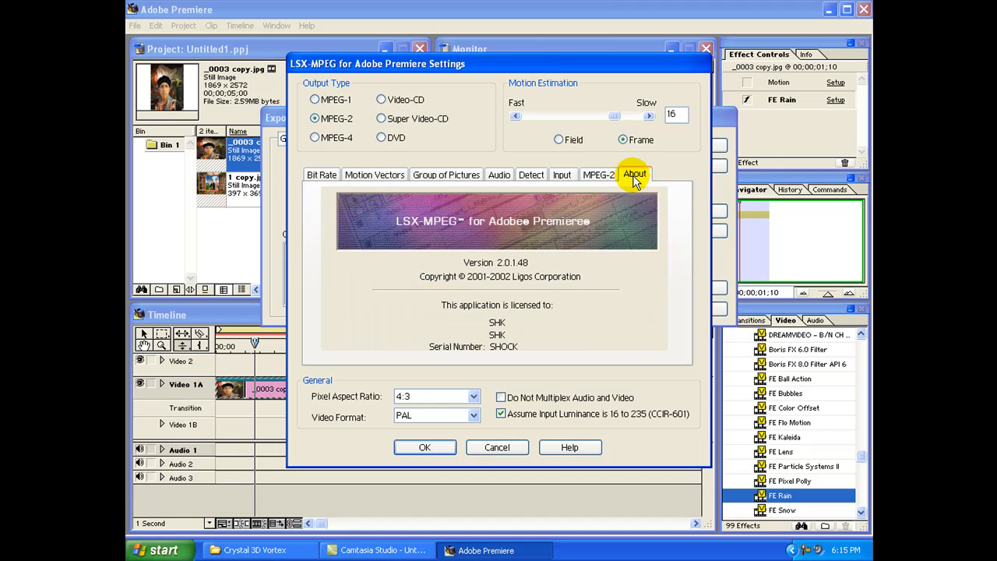
{"action": "left_click", "coordinate": [413, 445]}
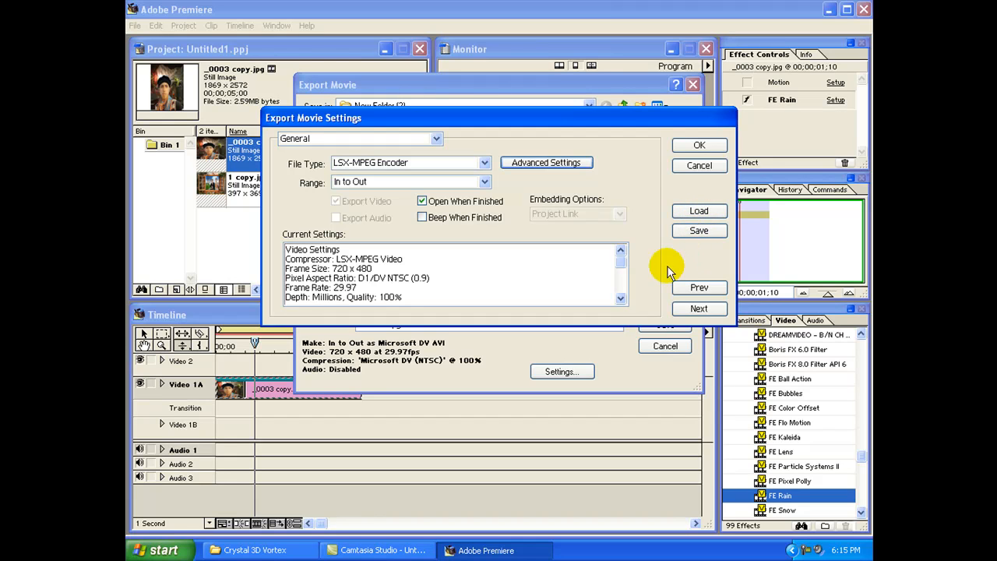
Step: Set the export video's pixel aspect ratio to Square Pixels (1.0), and check the general summary and the frame rate options
{"action": "left_click", "coordinate": [698, 308]}
{"action": "left_click", "coordinate": [518, 243]}
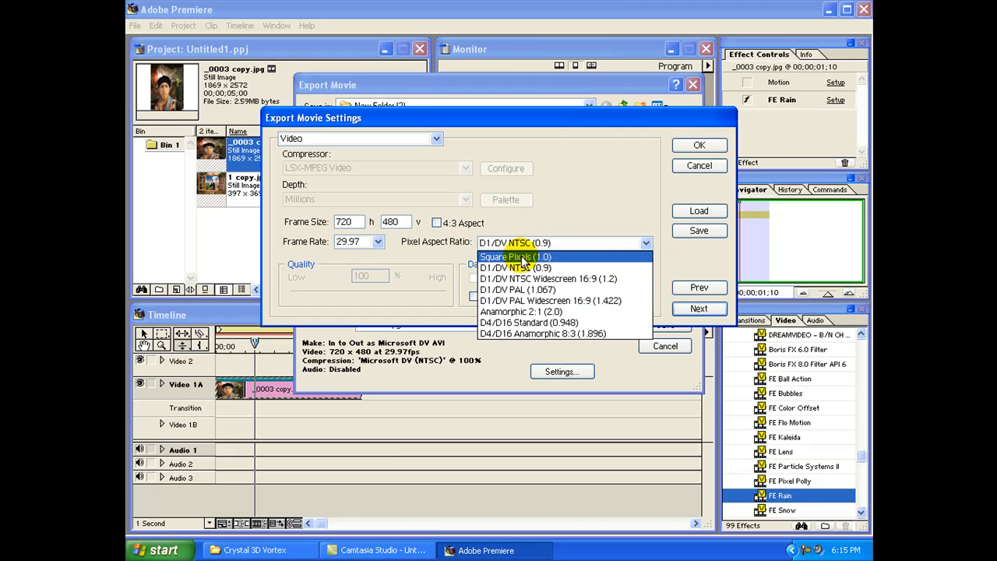
{"action": "left_click", "coordinate": [522, 257]}
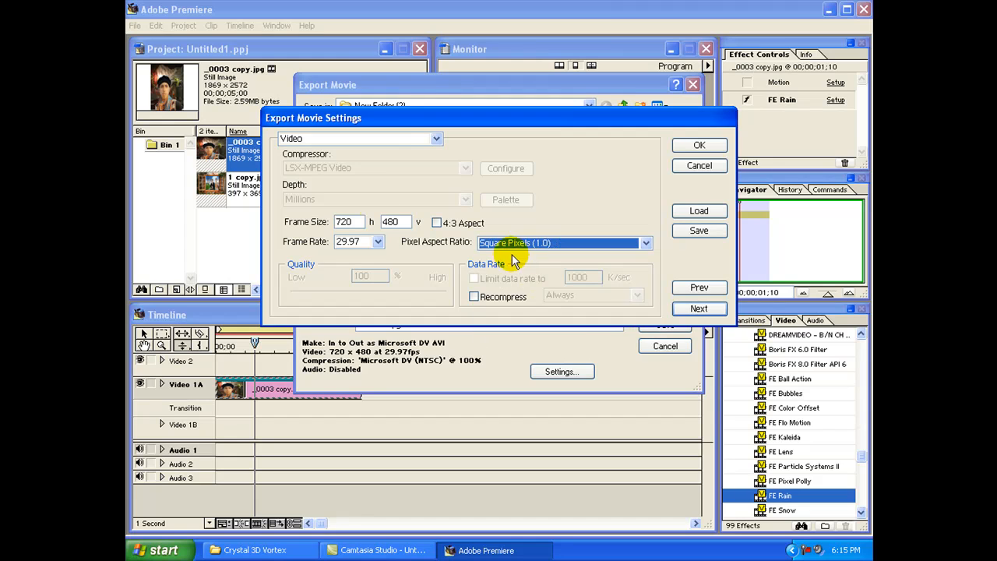
{"action": "left_click", "coordinate": [401, 145]}
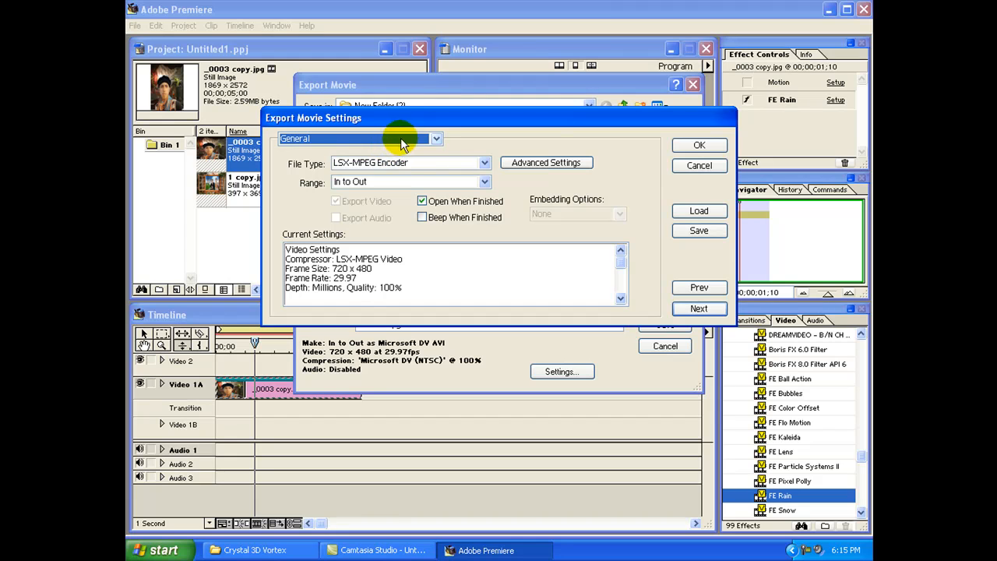
{"action": "left_click", "coordinate": [394, 139]}
{"action": "left_click", "coordinate": [378, 161]}
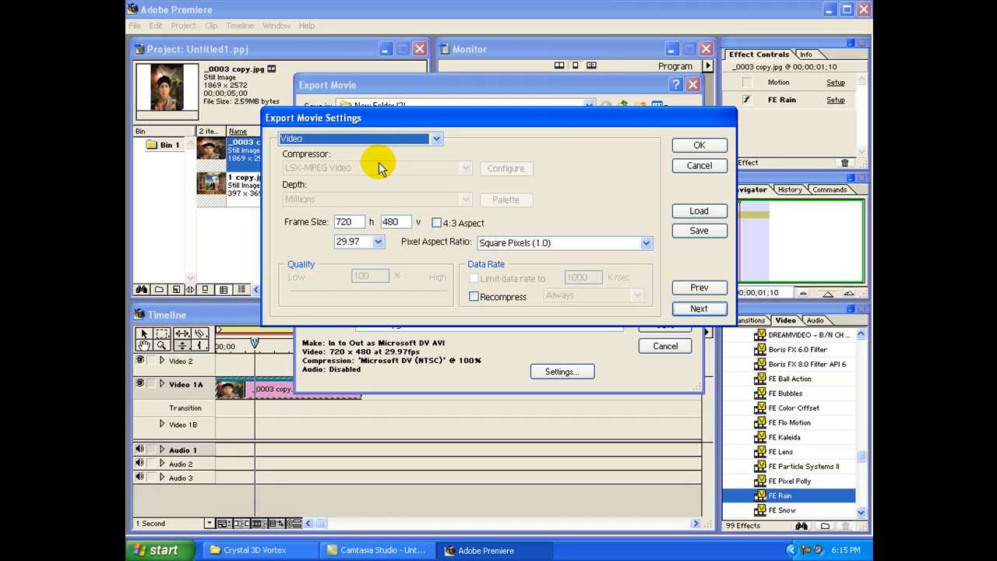
{"action": "left_click", "coordinate": [378, 242]}
{"action": "left_click", "coordinate": [378, 243]}
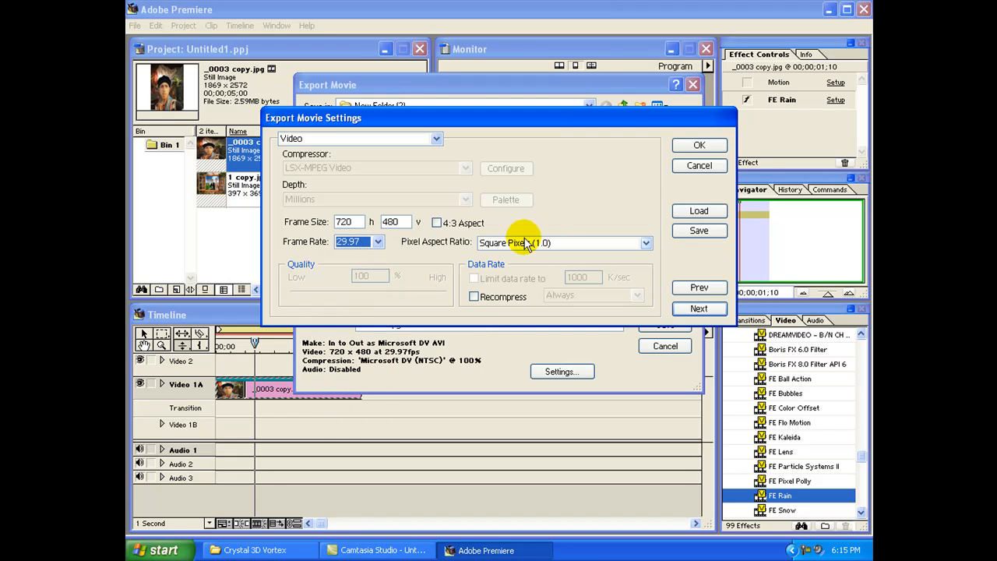
Step: Go past the audio export settings and set the rendering option Fields to No Fields
{"action": "left_click", "coordinate": [699, 308]}
{"action": "left_click", "coordinate": [359, 138]}
{"action": "left_click", "coordinate": [359, 139]}
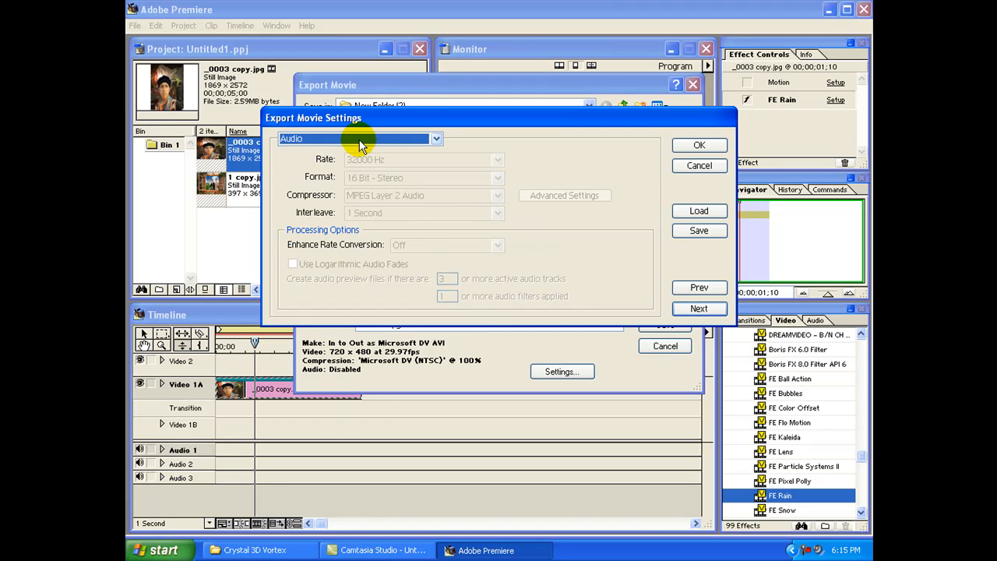
{"action": "left_click", "coordinate": [681, 308]}
{"action": "left_click", "coordinate": [423, 226]}
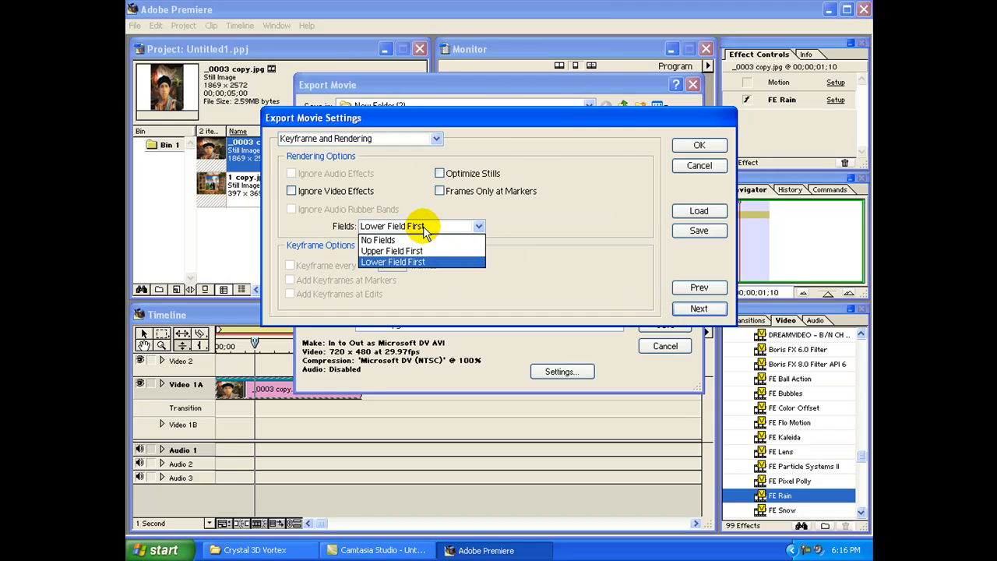
{"action": "left_click", "coordinate": [394, 240]}
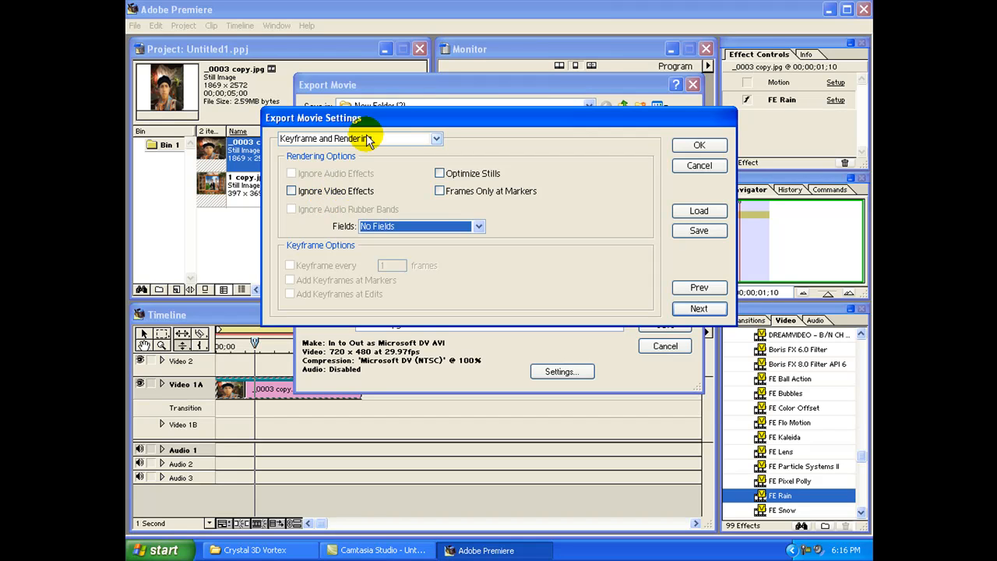
Step: Go past the special processing summary, check the export range options, and look through the video settings and the list of settings categories
{"action": "left_click", "coordinate": [688, 309]}
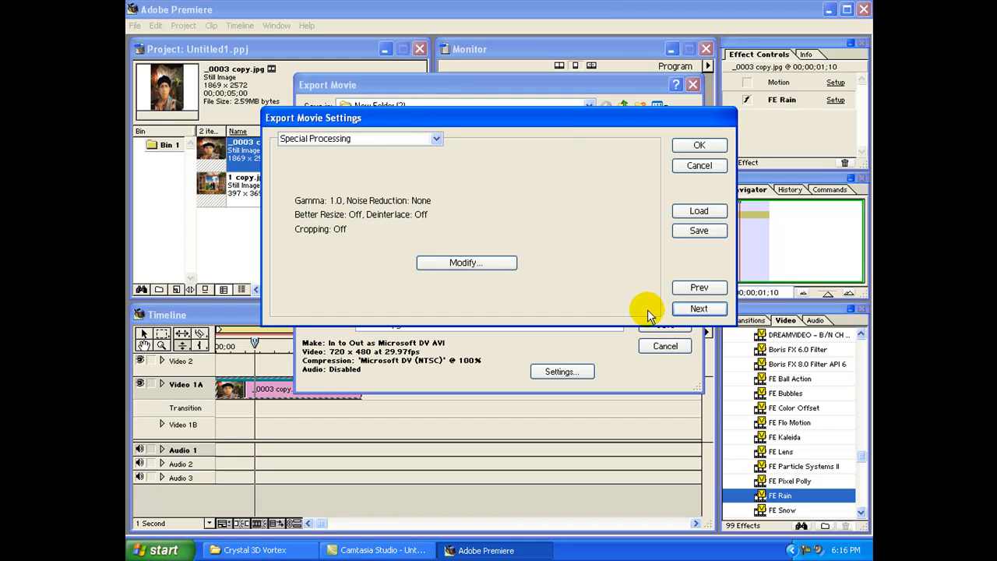
{"action": "left_click", "coordinate": [693, 315]}
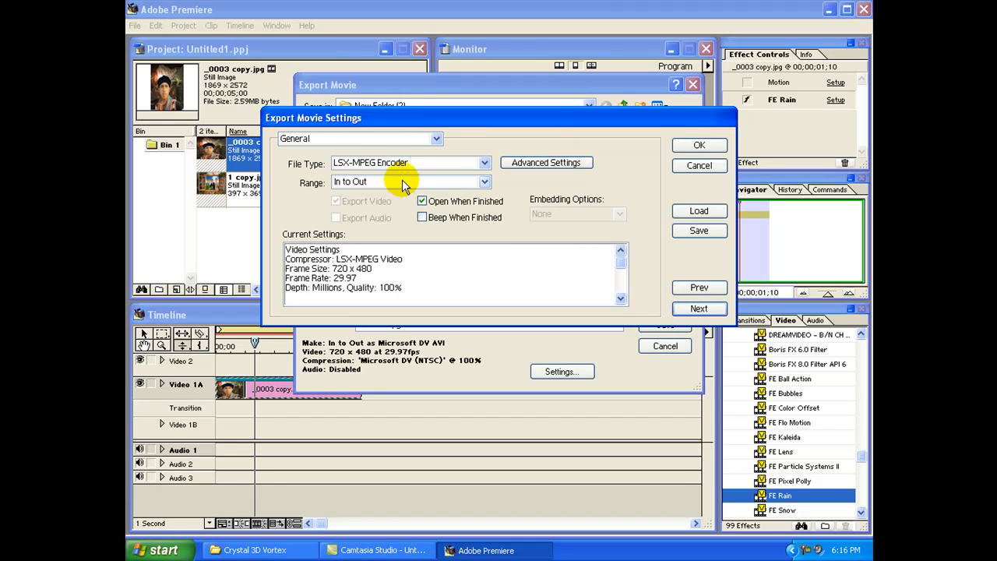
{"action": "left_click", "coordinate": [404, 184]}
{"action": "left_click", "coordinate": [404, 184]}
{"action": "left_click", "coordinate": [701, 308]}
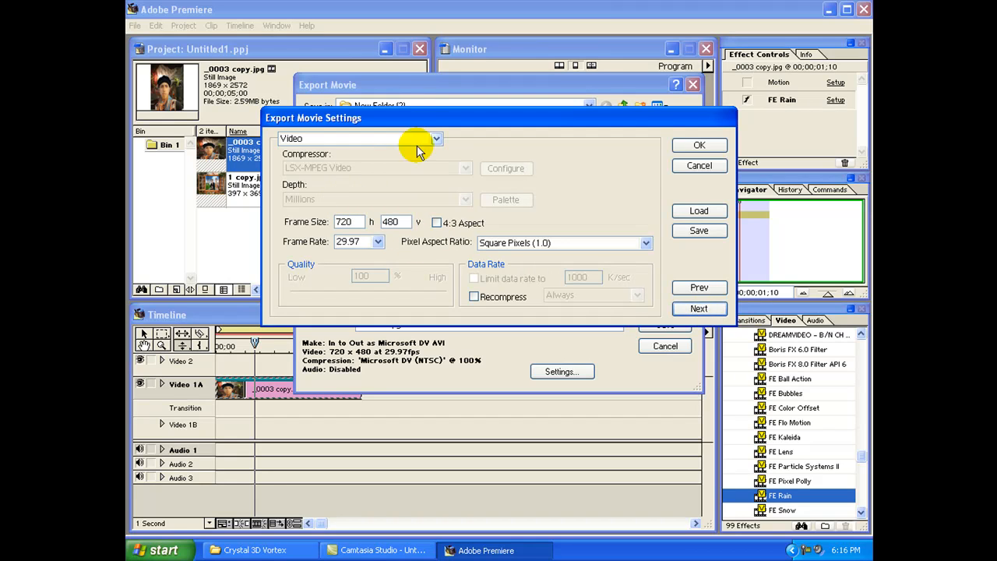
{"action": "left_click", "coordinate": [439, 138]}
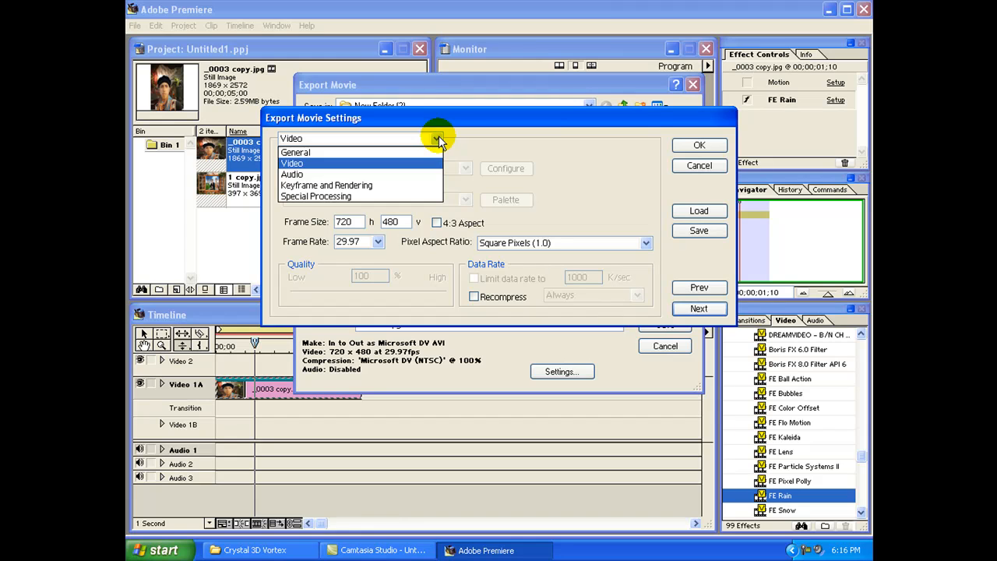
{"action": "left_click", "coordinate": [438, 138]}
Step: Try the pixel aspect ratio D1/DV PAL (1.067), return it to Square Pixels (1.0), and toggle Recompress on and off
{"action": "left_click", "coordinate": [514, 244]}
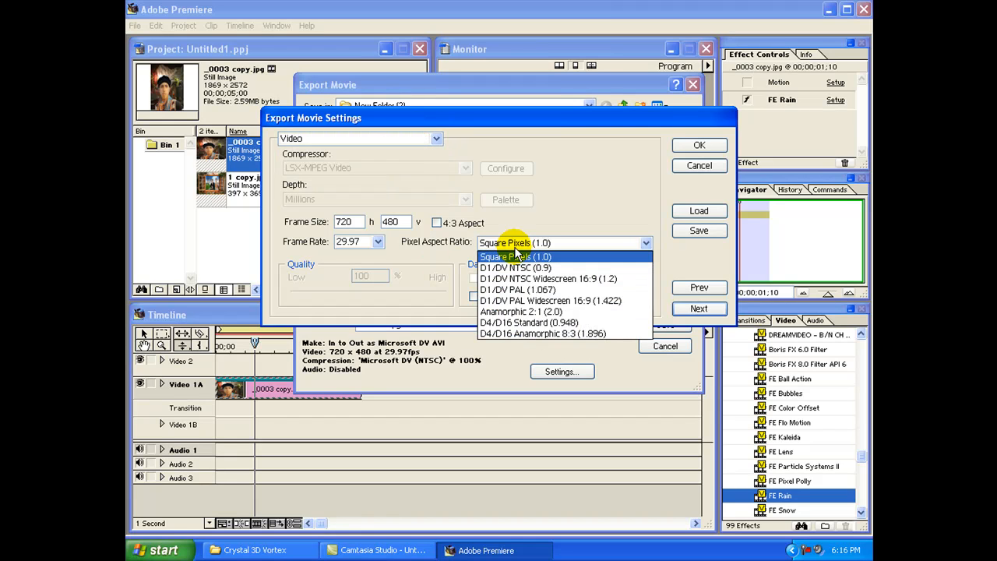
{"action": "left_click", "coordinate": [516, 289]}
{"action": "left_click", "coordinate": [528, 244]}
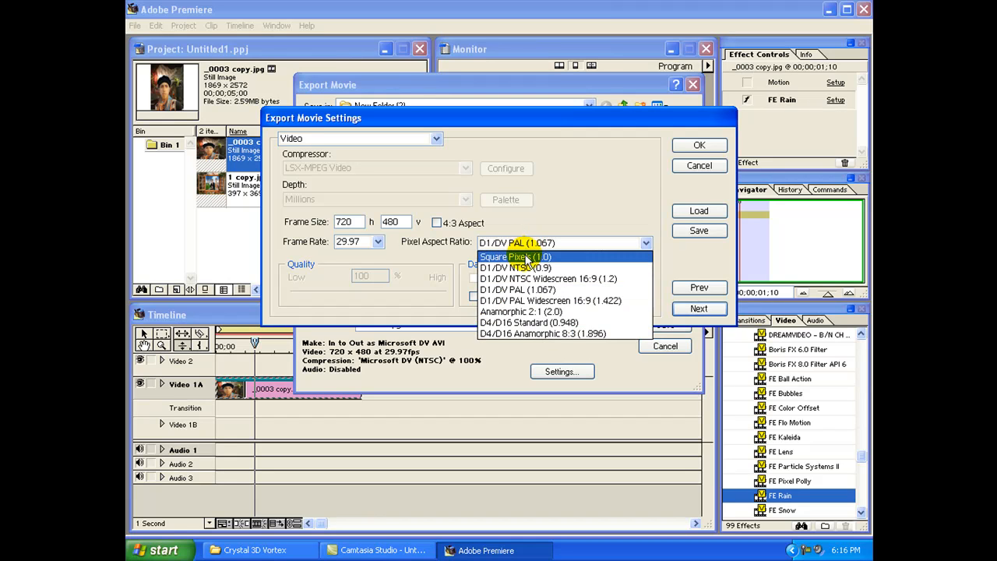
{"action": "left_click", "coordinate": [527, 265]}
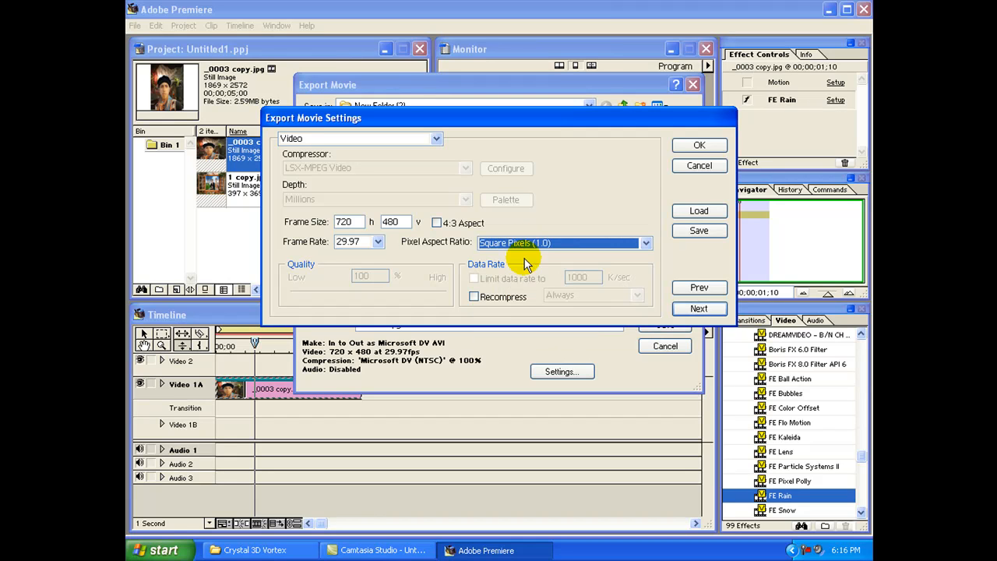
{"action": "left_click", "coordinate": [502, 303]}
{"action": "left_click", "coordinate": [501, 299]}
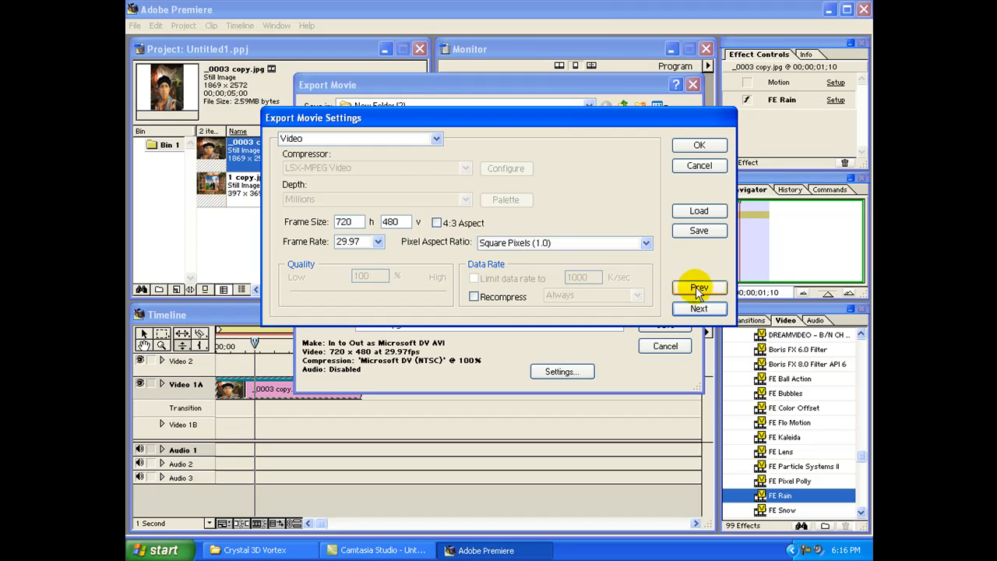
Step: Review the audio settings, the rendering options with their Fields choices, and the Special Processing dialog, closing it without changes
{"action": "left_click", "coordinate": [697, 309]}
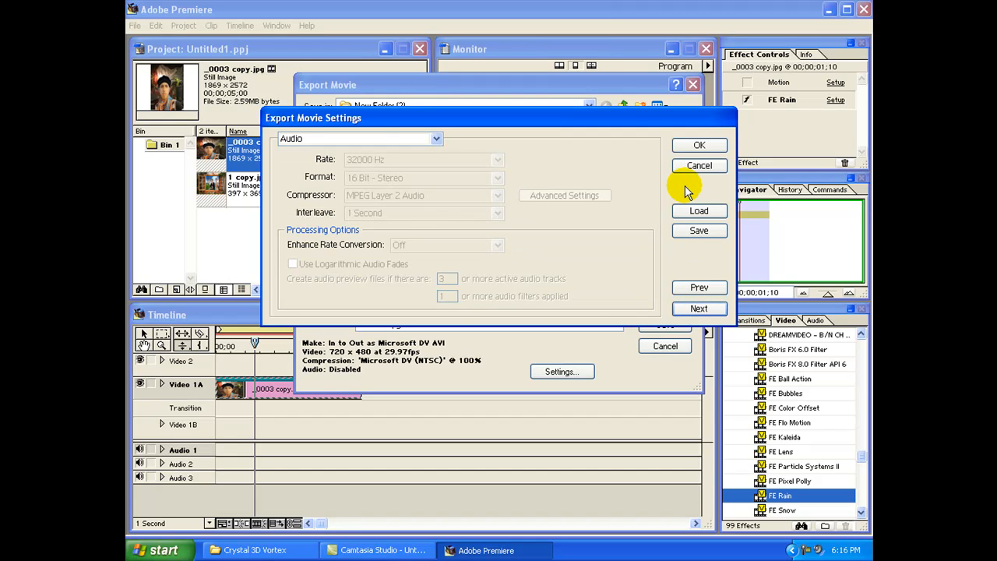
{"action": "left_click", "coordinate": [696, 309]}
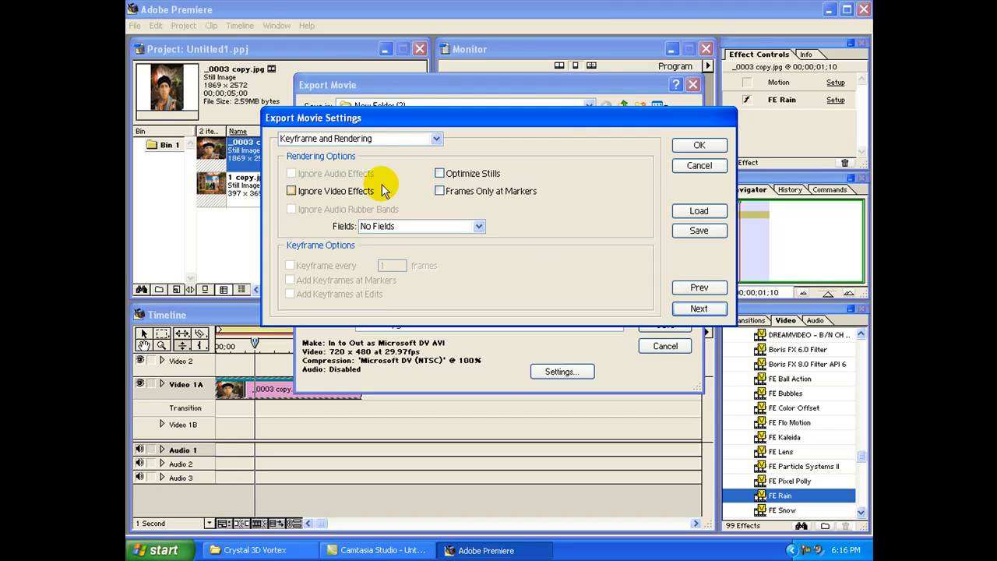
{"action": "left_click", "coordinate": [330, 195]}
{"action": "left_click", "coordinate": [451, 230]}
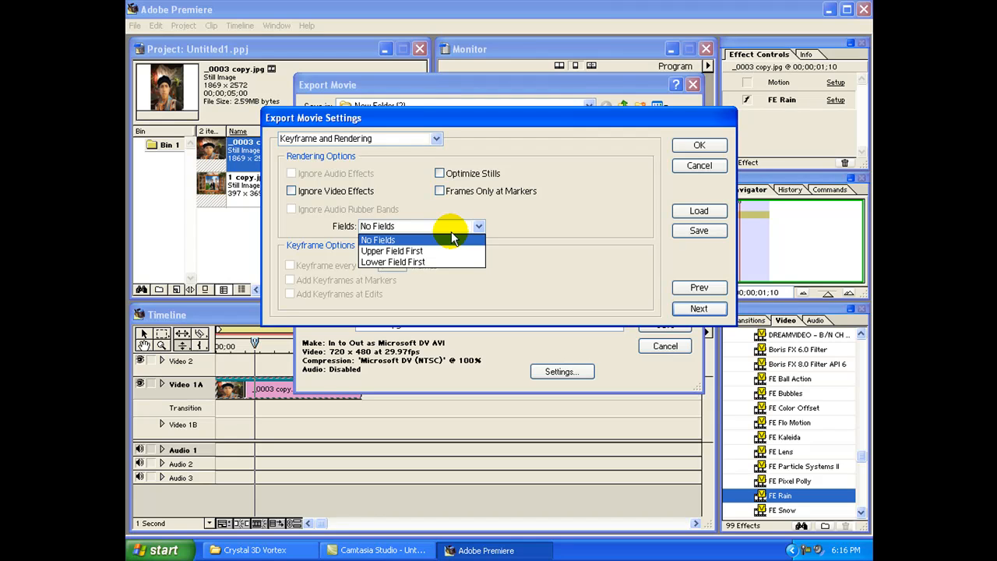
{"action": "left_click", "coordinate": [452, 238]}
{"action": "left_click", "coordinate": [699, 309]}
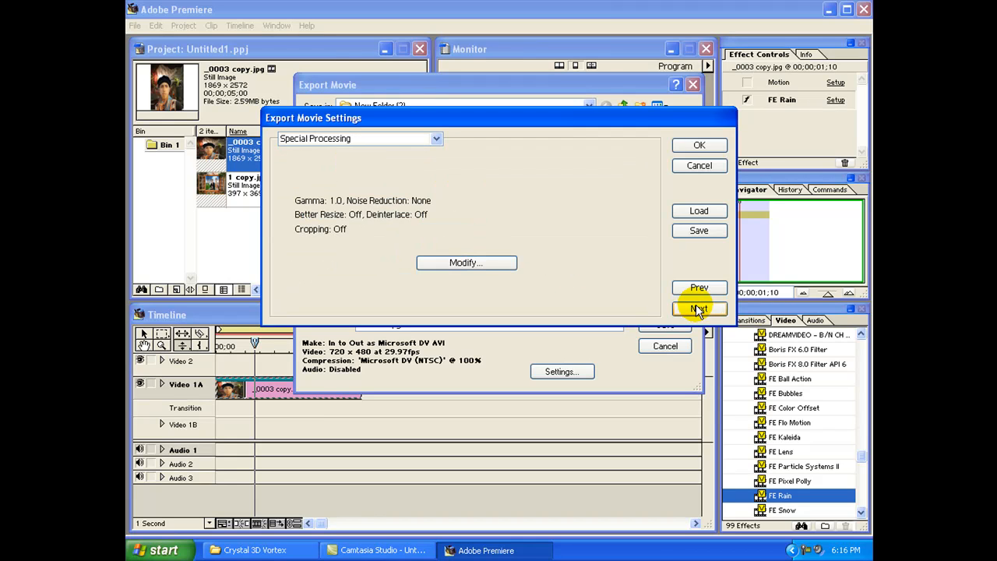
{"action": "left_click", "coordinate": [467, 263]}
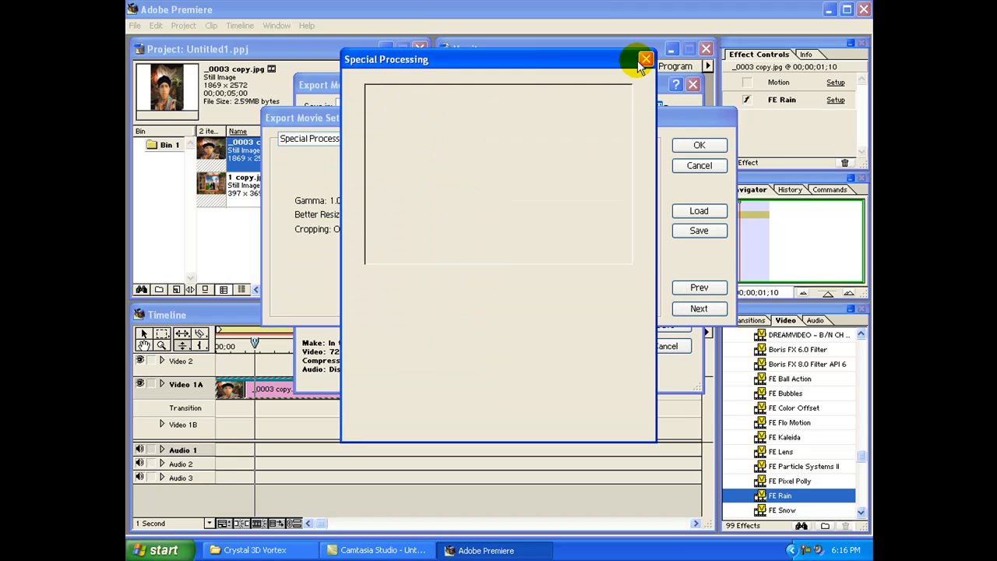
{"action": "left_click", "coordinate": [647, 60]}
Step: Accept the movie export settings, leave the export without saving, and delete the _0003 copy.jpg clip from the timeline
{"action": "left_click", "coordinate": [693, 145]}
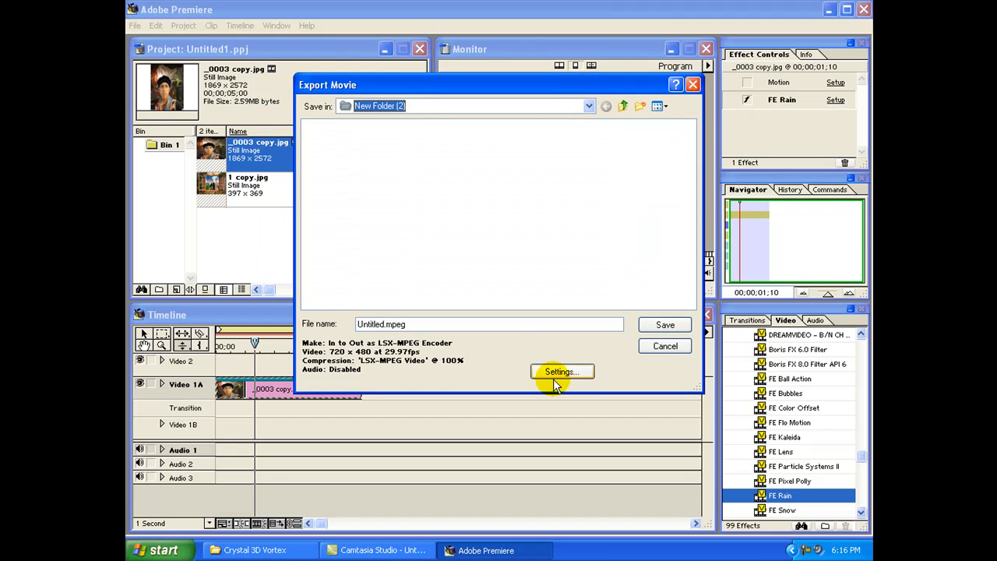
{"action": "left_click", "coordinate": [659, 348]}
{"action": "key", "text": "Delete"}
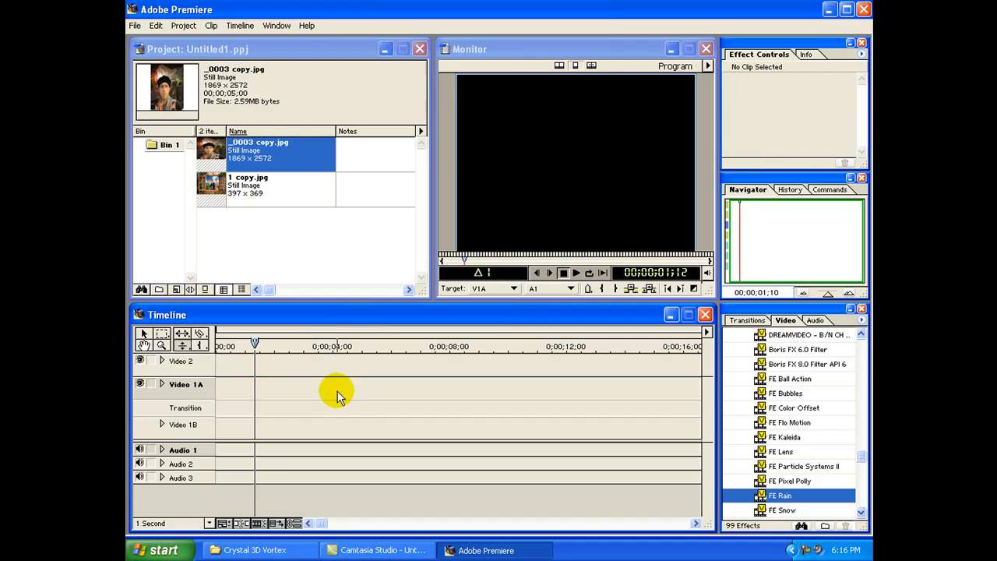
Step: Import 6366.avi from the Adobe premiere Avi's folder on drive F: and place it at the start of Video 1A
{"action": "double_click", "coordinate": [285, 250]}
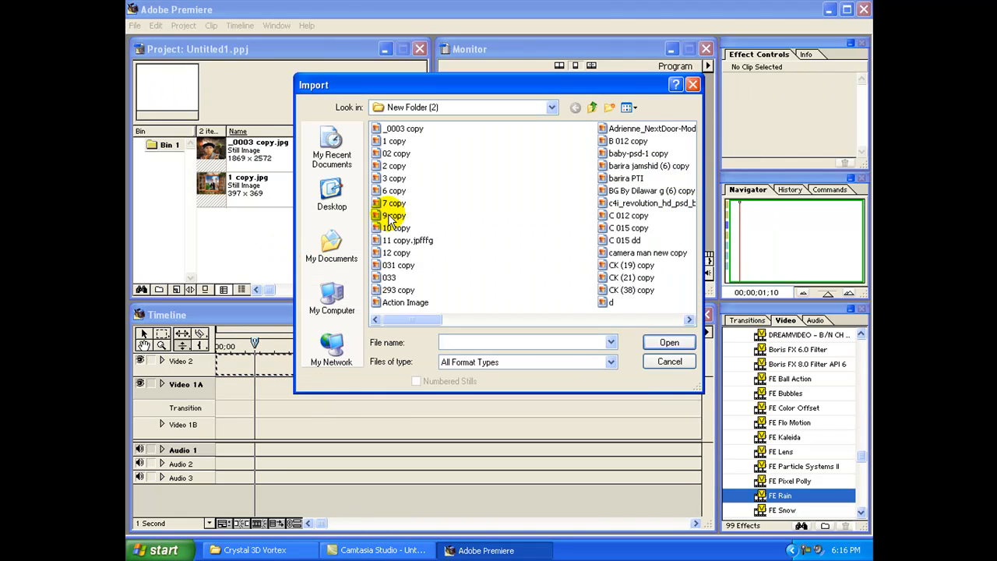
{"action": "left_click", "coordinate": [338, 310]}
{"action": "left_click", "coordinate": [419, 180]}
{"action": "double_click", "coordinate": [419, 180]}
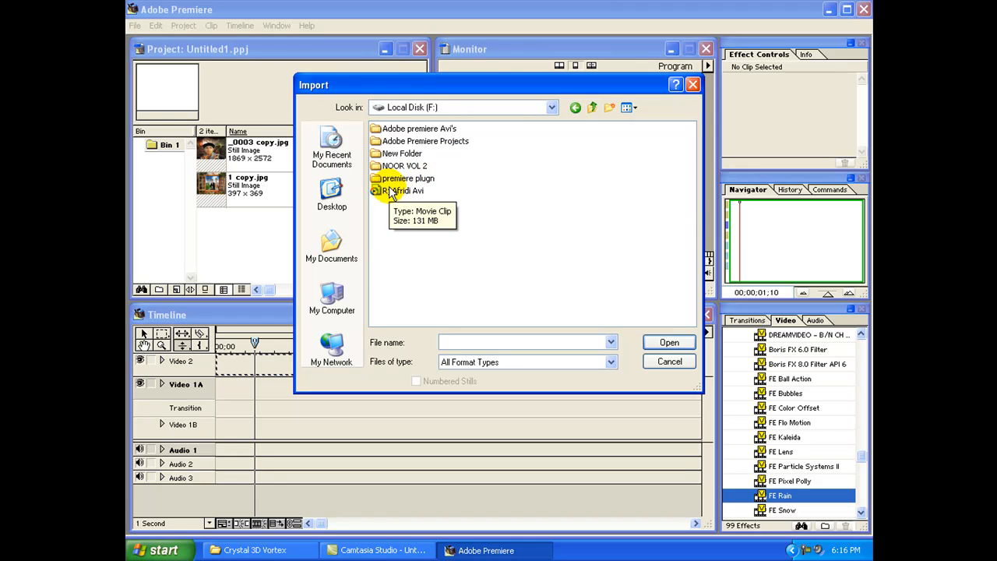
{"action": "double_click", "coordinate": [425, 128]}
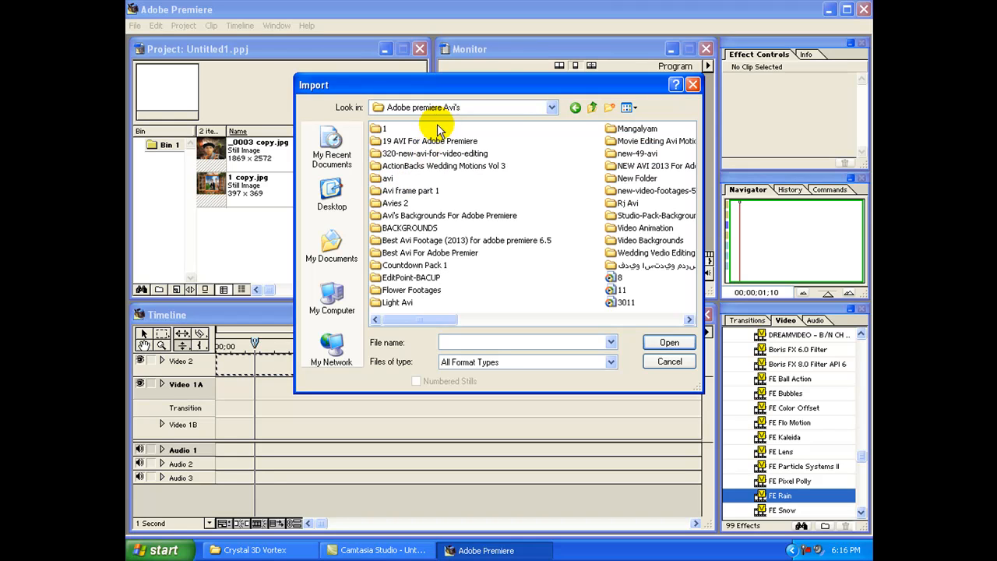
{"action": "left_click", "coordinate": [627, 107]}
{"action": "left_click", "coordinate": [655, 123]}
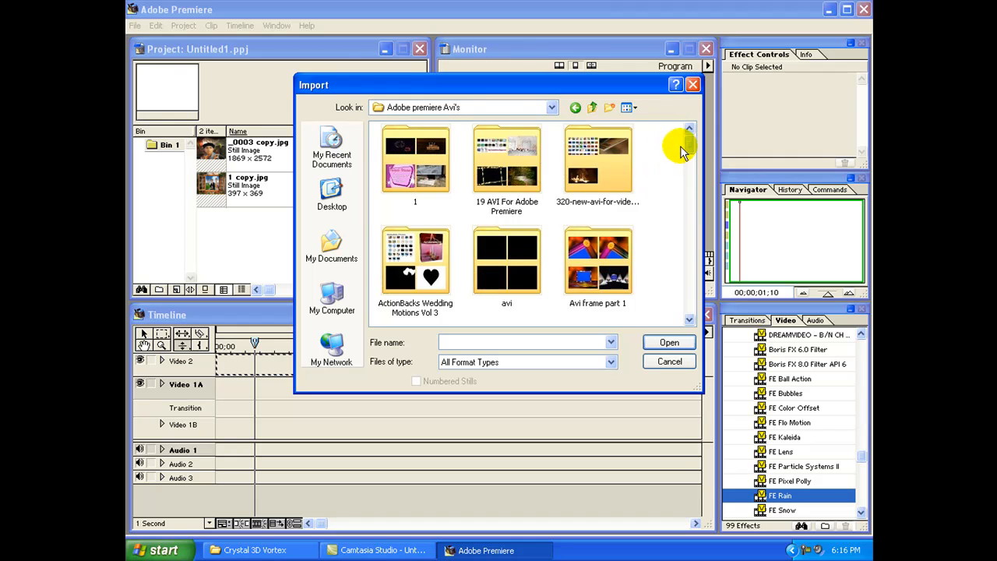
{"action": "left_click_drag", "start_coordinate": [688, 144], "coordinate": [693, 316]}
{"action": "left_click", "coordinate": [586, 178]}
{"action": "double_click", "coordinate": [586, 178]}
{"action": "left_click_drag", "start_coordinate": [216, 216], "coordinate": [260, 381]}
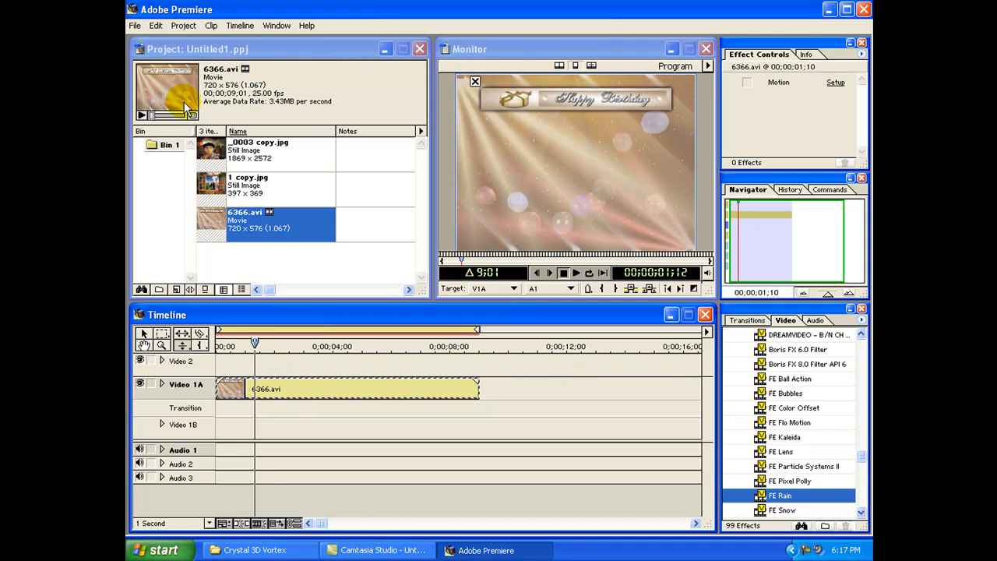
{"action": "left_click", "coordinate": [134, 25]}
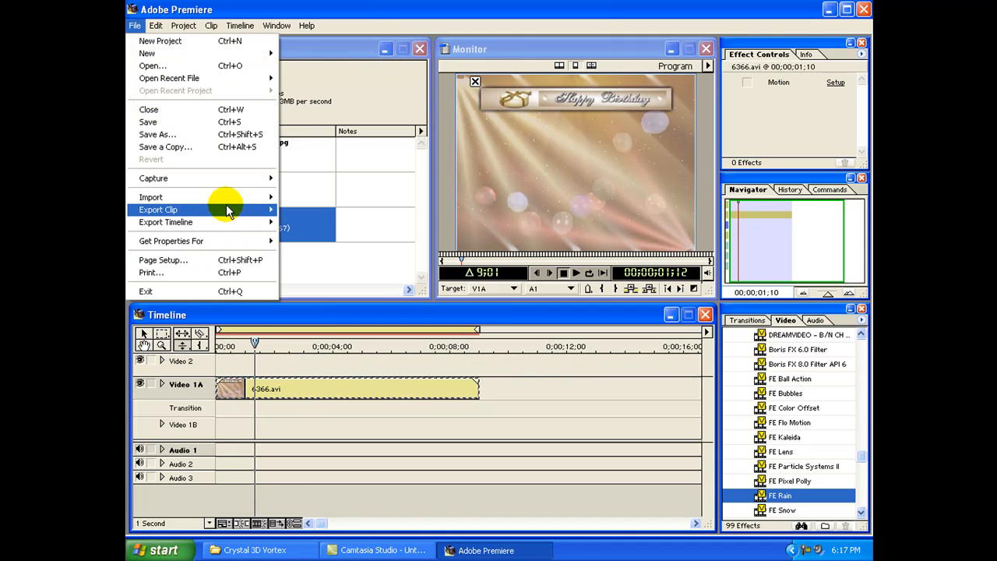
{"action": "mouse_move", "coordinate": [231, 211]}
{"action": "left_click", "coordinate": [303, 210]}
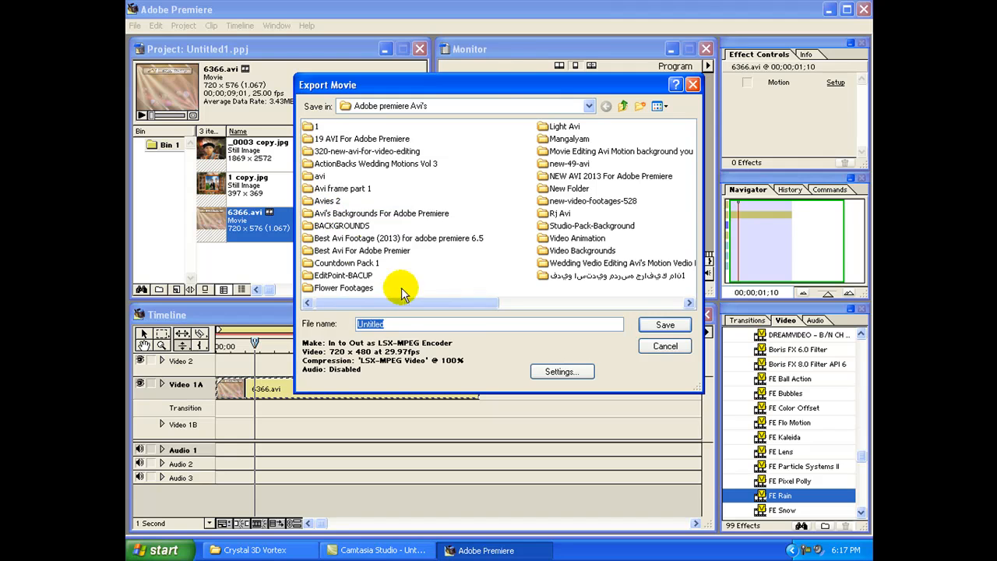
{"action": "left_click", "coordinate": [663, 346]}
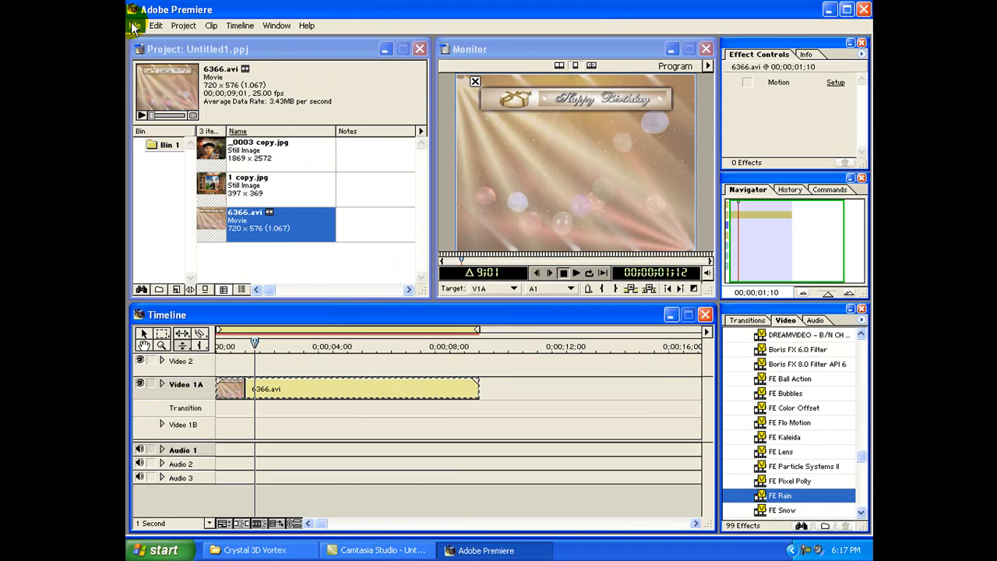
Step: Start exporting the timeline as a movie, open its export settings, and keep the range at Work Area
{"action": "left_click", "coordinate": [135, 25]}
{"action": "mouse_move", "coordinate": [225, 210]}
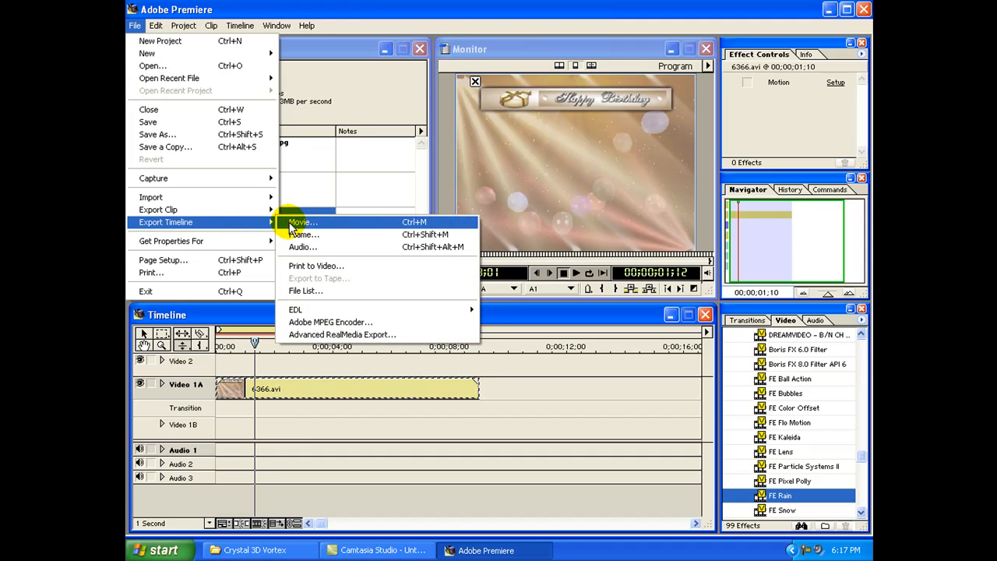
{"action": "left_click", "coordinate": [292, 226]}
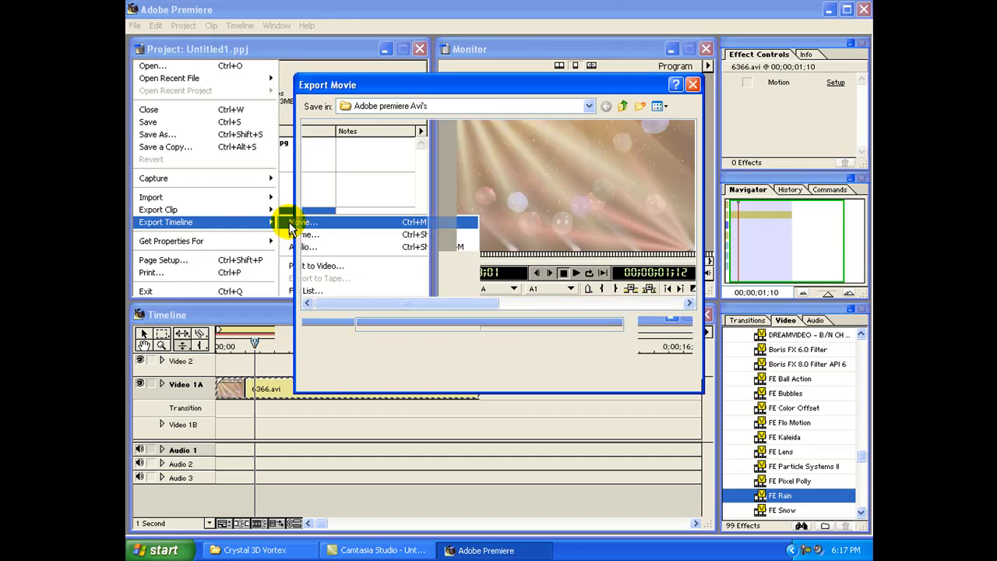
{"action": "left_click", "coordinate": [553, 369]}
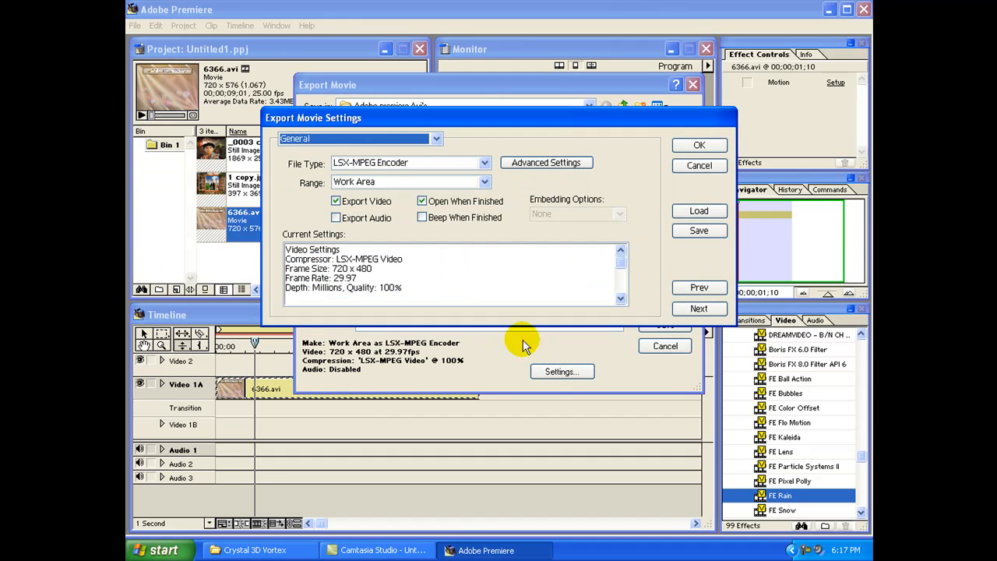
{"action": "left_click", "coordinate": [389, 185]}
{"action": "left_click", "coordinate": [366, 205]}
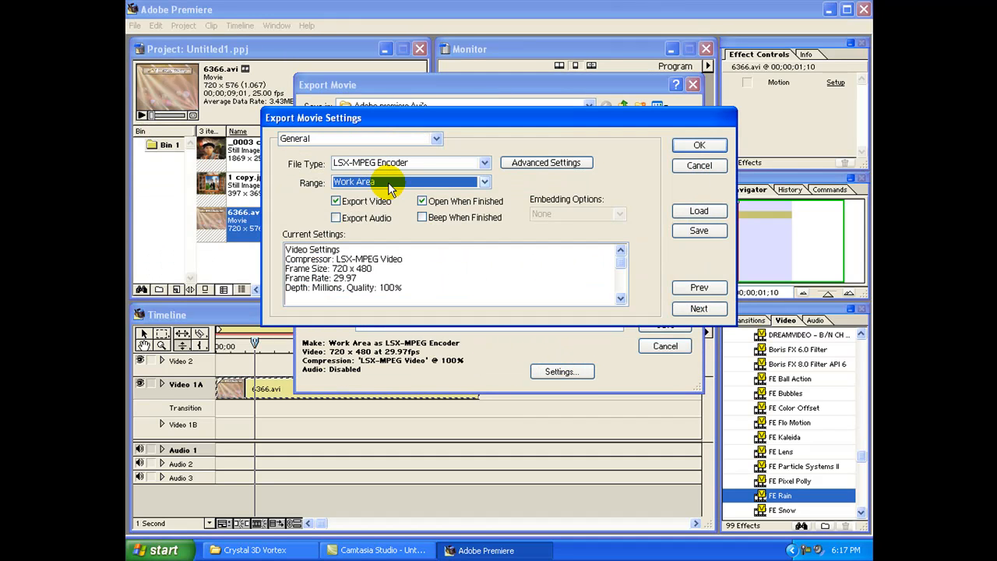
Step: Check the video and audio export settings, return to the general settings, and look through the available file types
{"action": "left_click", "coordinate": [683, 310]}
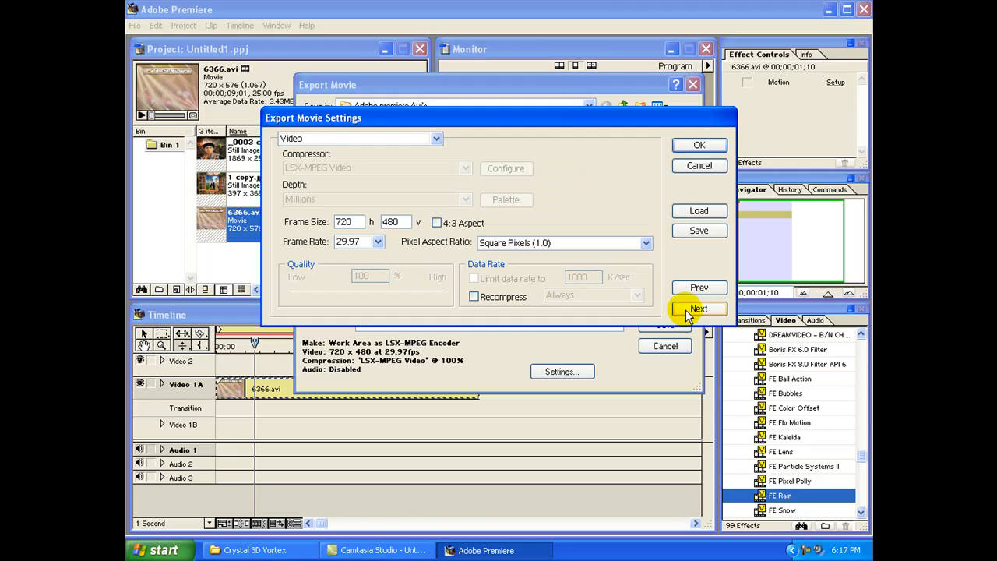
{"action": "left_click", "coordinate": [688, 311]}
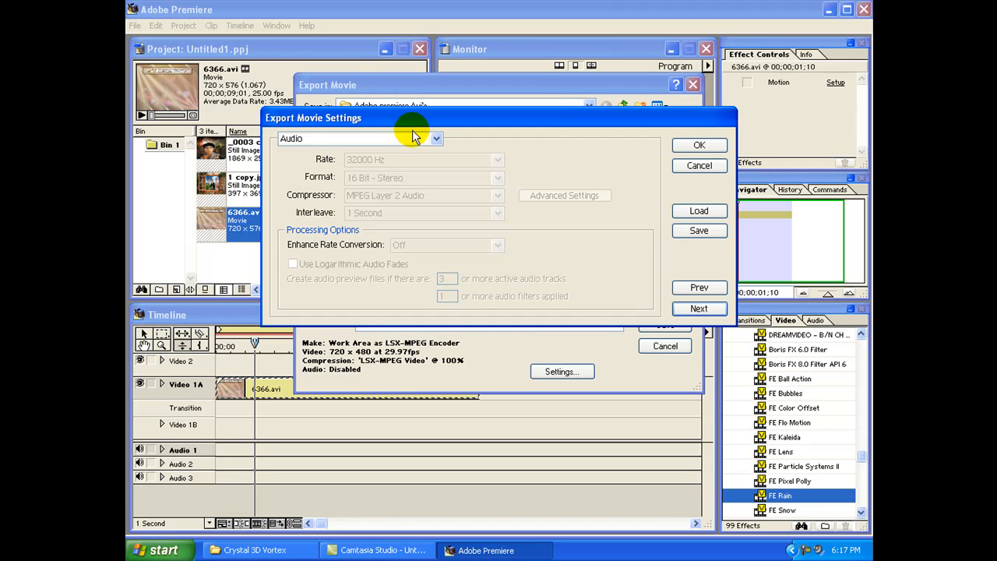
{"action": "left_click", "coordinate": [436, 138]}
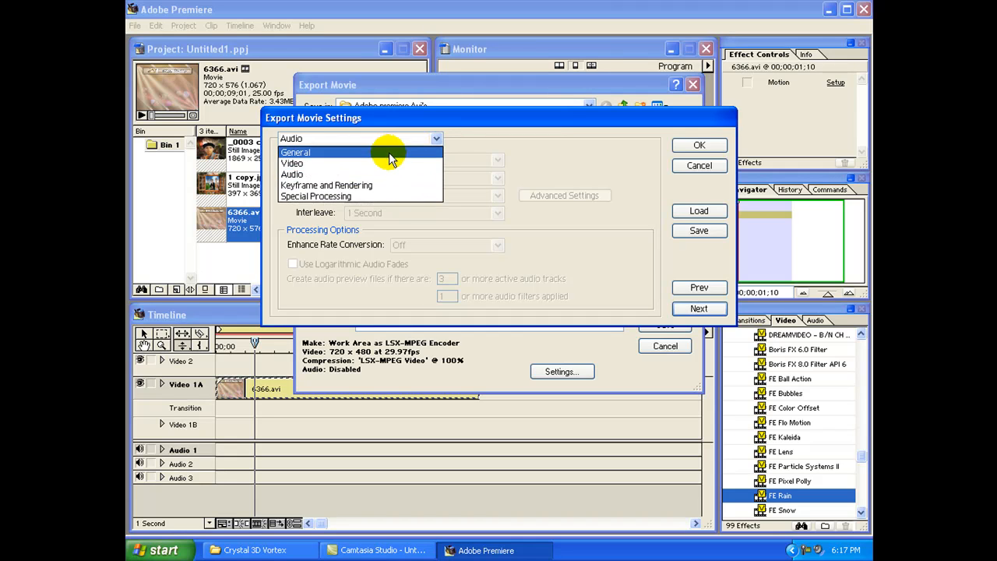
{"action": "left_click", "coordinate": [389, 152]}
{"action": "left_click", "coordinate": [436, 138]}
{"action": "left_click", "coordinate": [437, 138]}
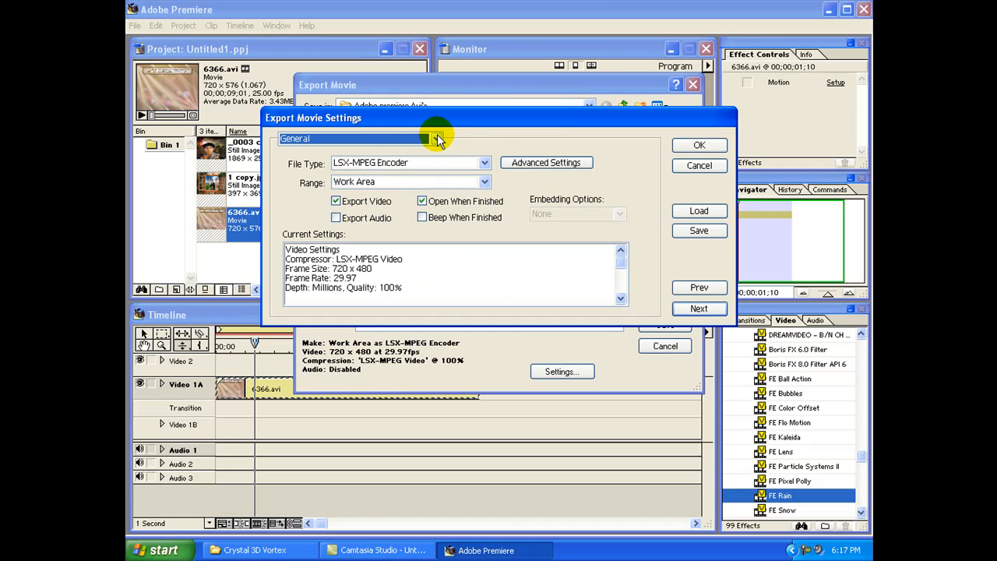
{"action": "left_click", "coordinate": [484, 163]}
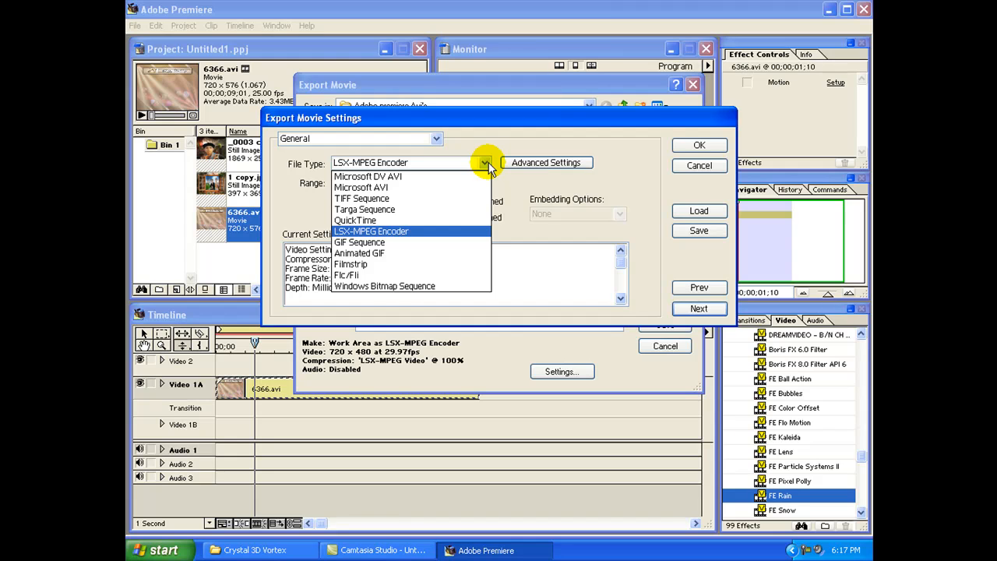
{"action": "left_click", "coordinate": [486, 165]}
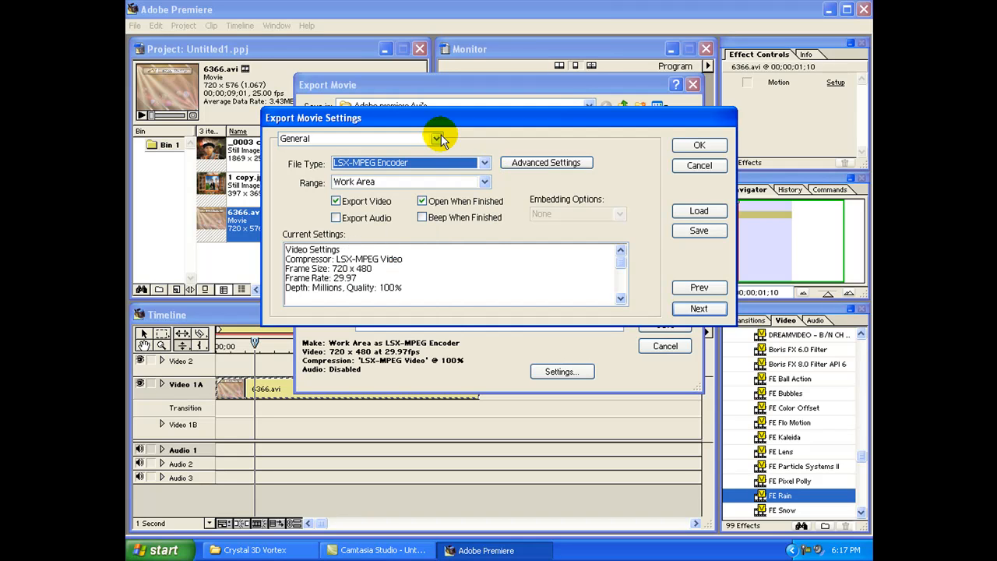
Step: Review the Video, Audio, Keyframe and Rendering, and Special Processing pages of the export settings, and accept the settings
{"action": "left_click", "coordinate": [440, 136]}
{"action": "left_click", "coordinate": [411, 165]}
{"action": "left_click", "coordinate": [436, 138]}
{"action": "left_click", "coordinate": [410, 175]}
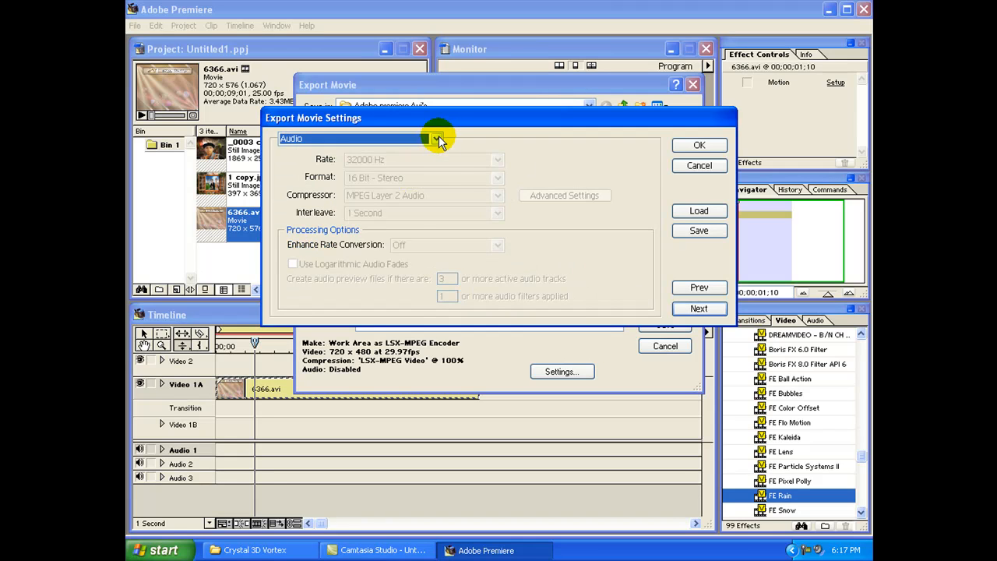
{"action": "left_click", "coordinate": [440, 138]}
{"action": "left_click", "coordinate": [396, 185]}
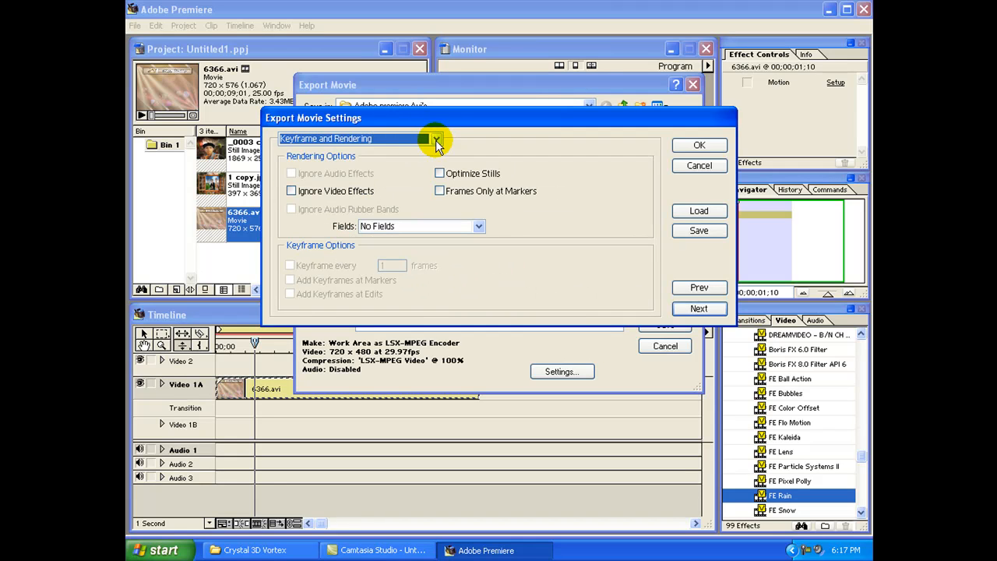
{"action": "left_click", "coordinate": [436, 138]}
{"action": "left_click", "coordinate": [402, 206]}
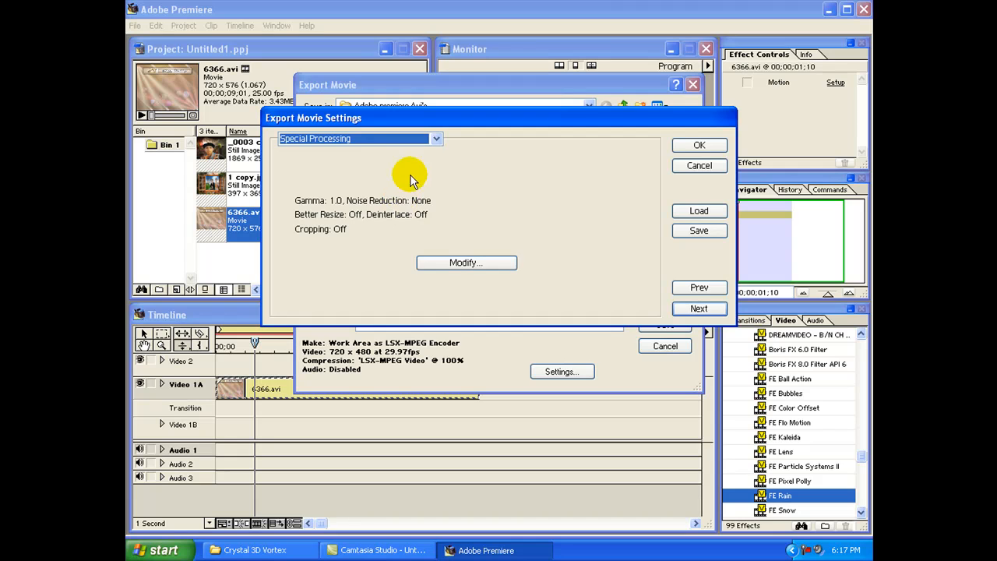
{"action": "left_click", "coordinate": [437, 138]}
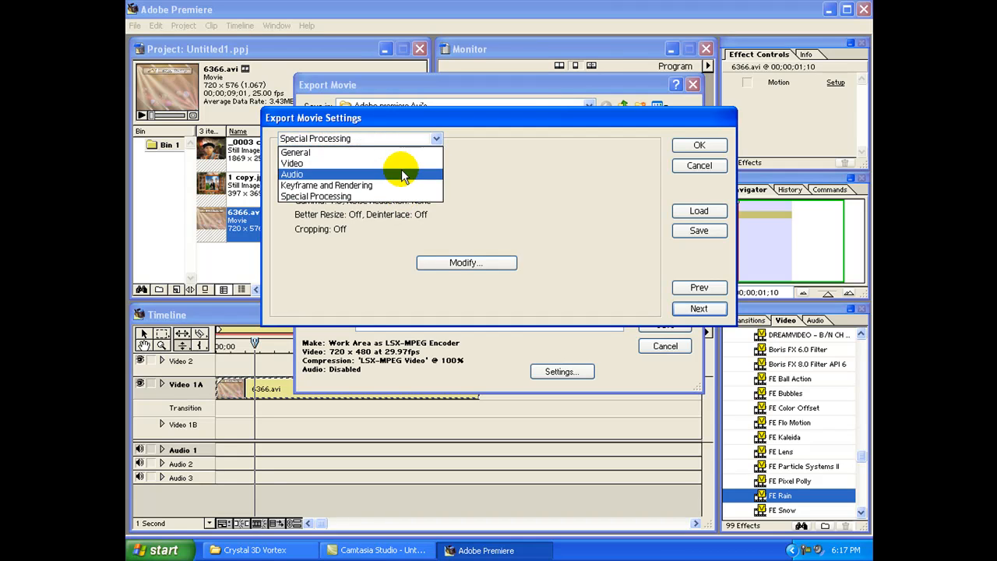
{"action": "left_click", "coordinate": [401, 175]}
{"action": "left_click", "coordinate": [685, 309]}
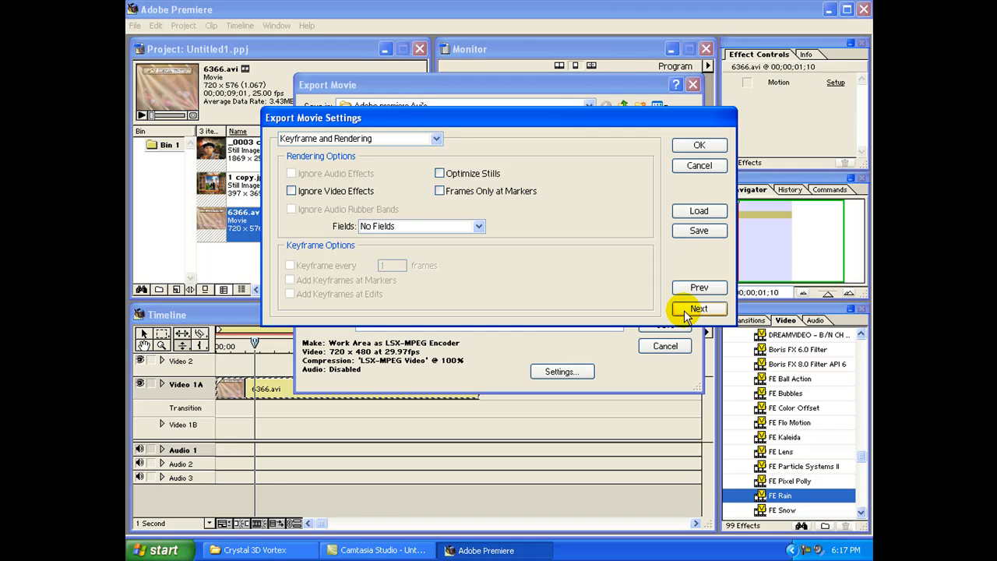
{"action": "left_click", "coordinate": [684, 310]}
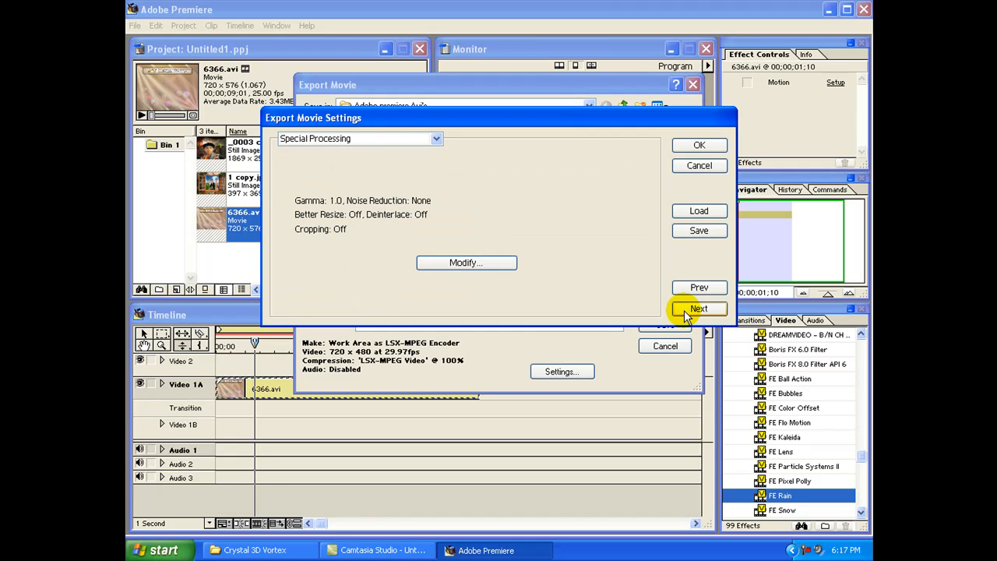
{"action": "left_click", "coordinate": [699, 146]}
Step: Export the movie to the Desktop under the file name Untitled, and minimize the export progress window to show the desktop
{"action": "left_click", "coordinate": [440, 106]}
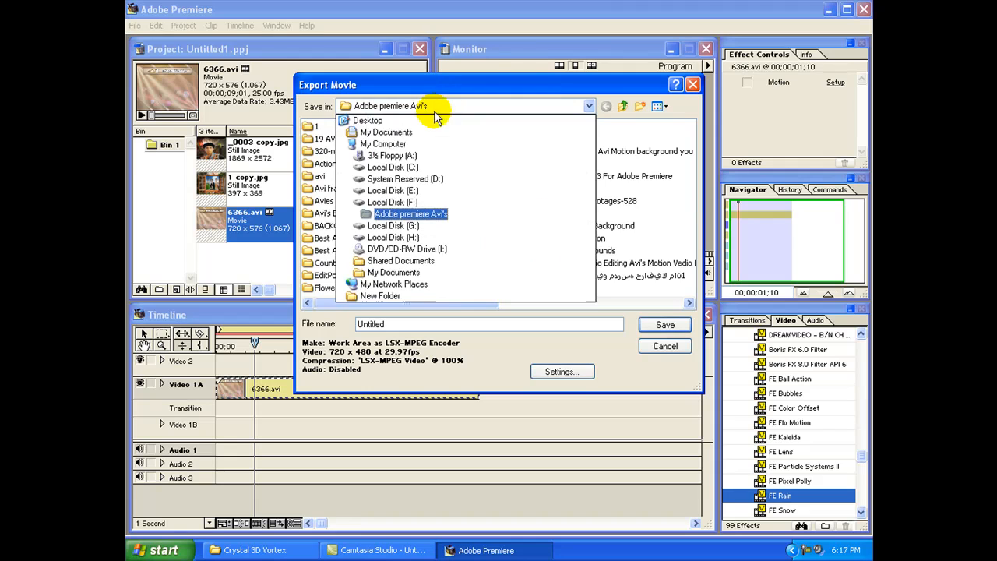
{"action": "left_click", "coordinate": [368, 120]}
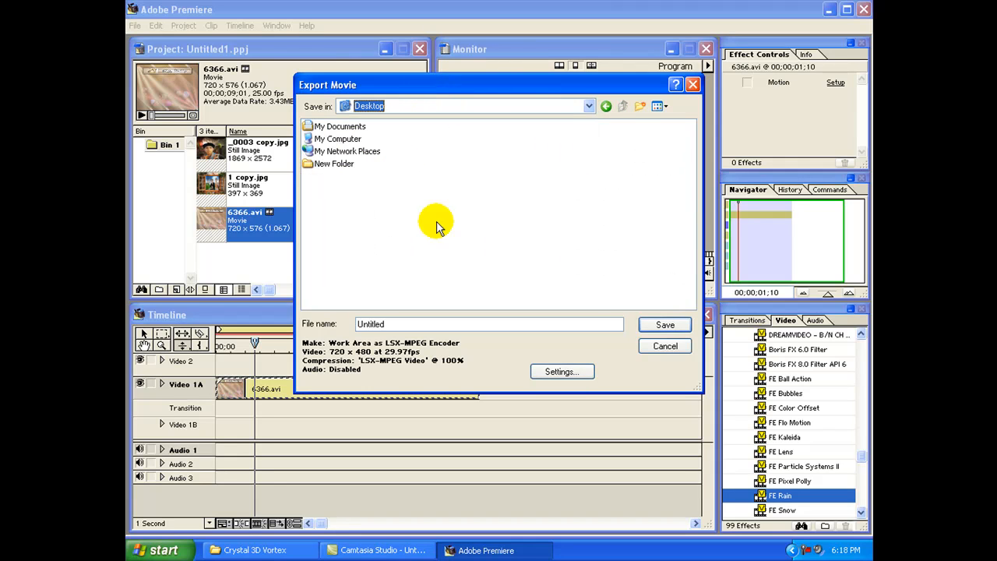
{"action": "left_click", "coordinate": [663, 327]}
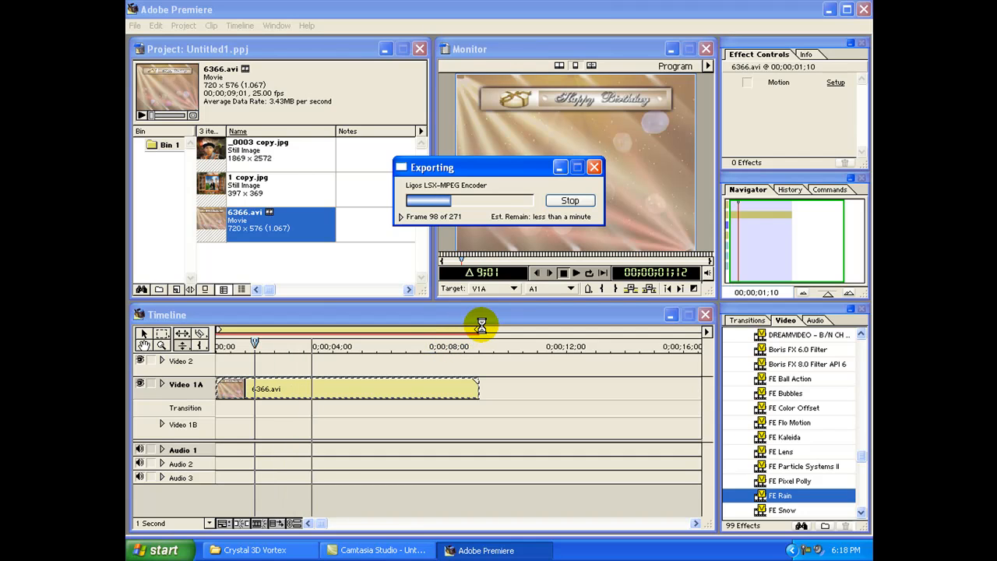
{"action": "left_click", "coordinate": [559, 167]}
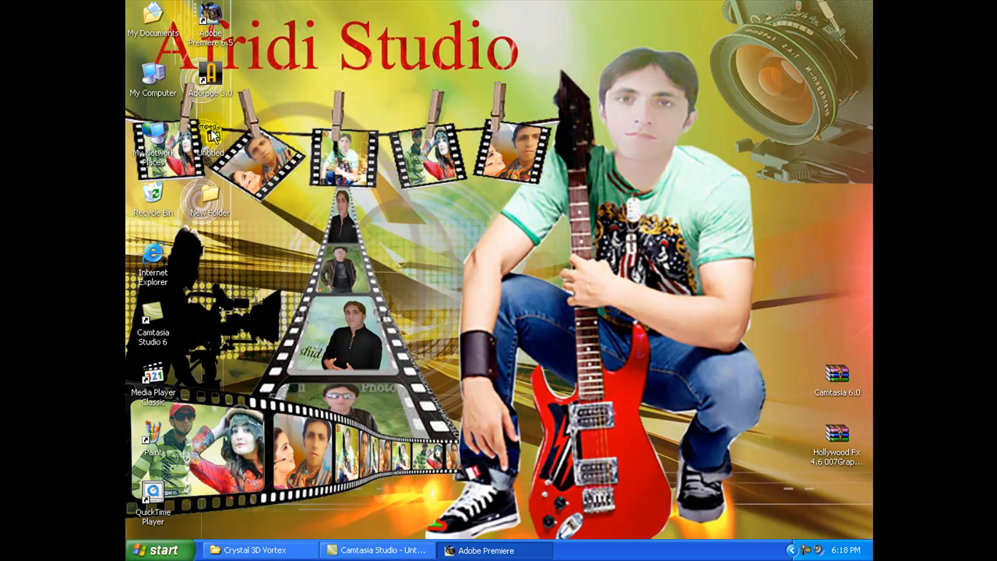